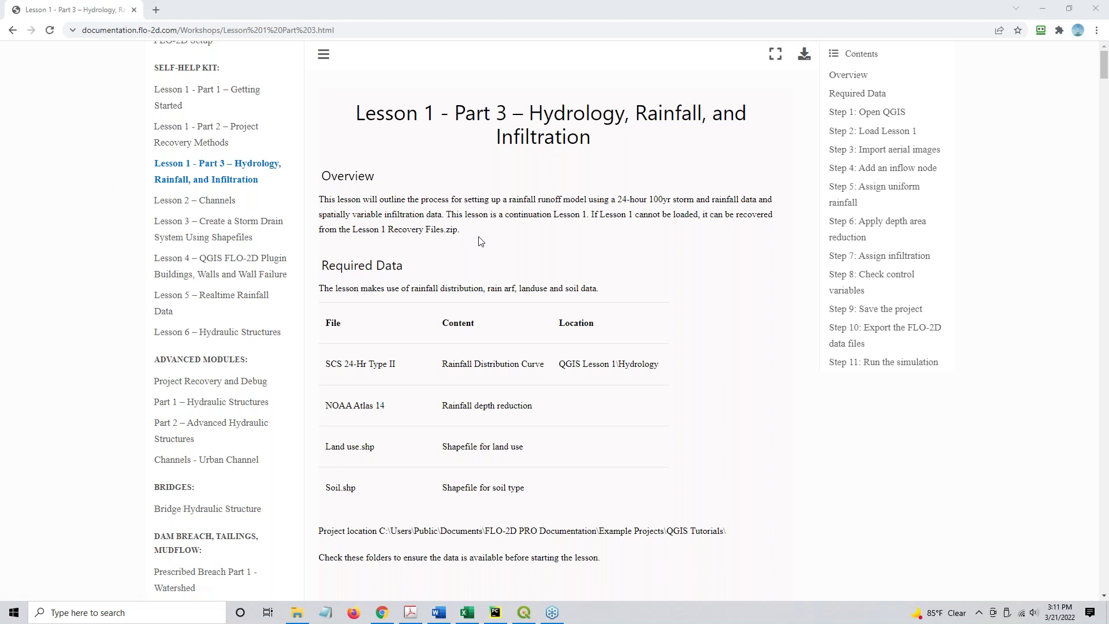
Review the lesson's required data and inspect GroverBasinInflow 24hr 100yr.txt in the QGIS Lesson 1 folder, closing the file when done
scroll(480, 241, "down", 3)
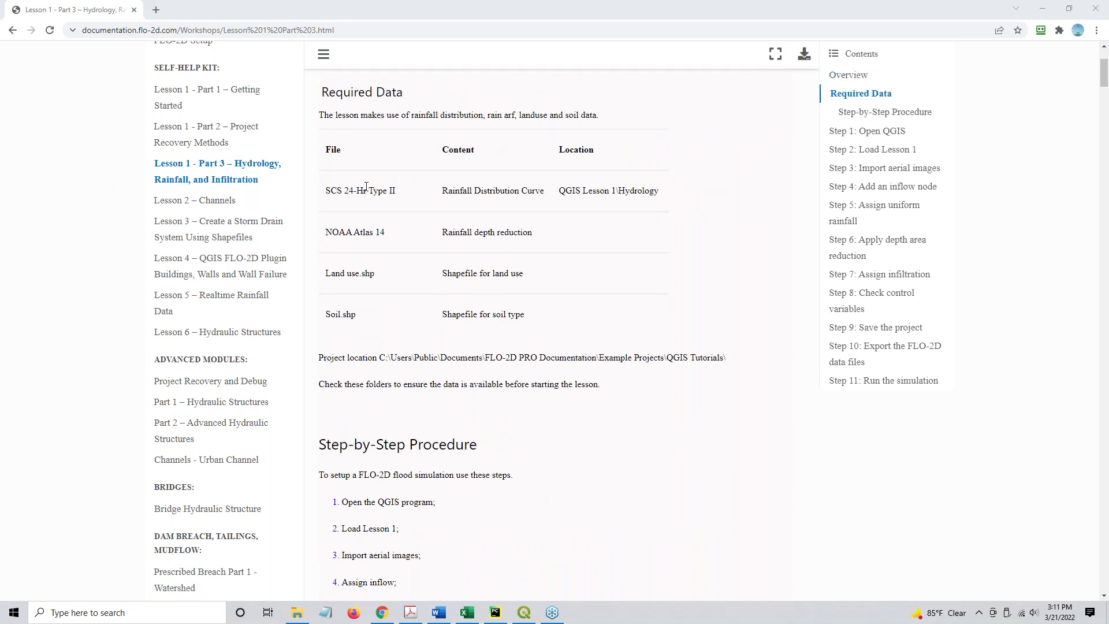
key("alt+Tab")
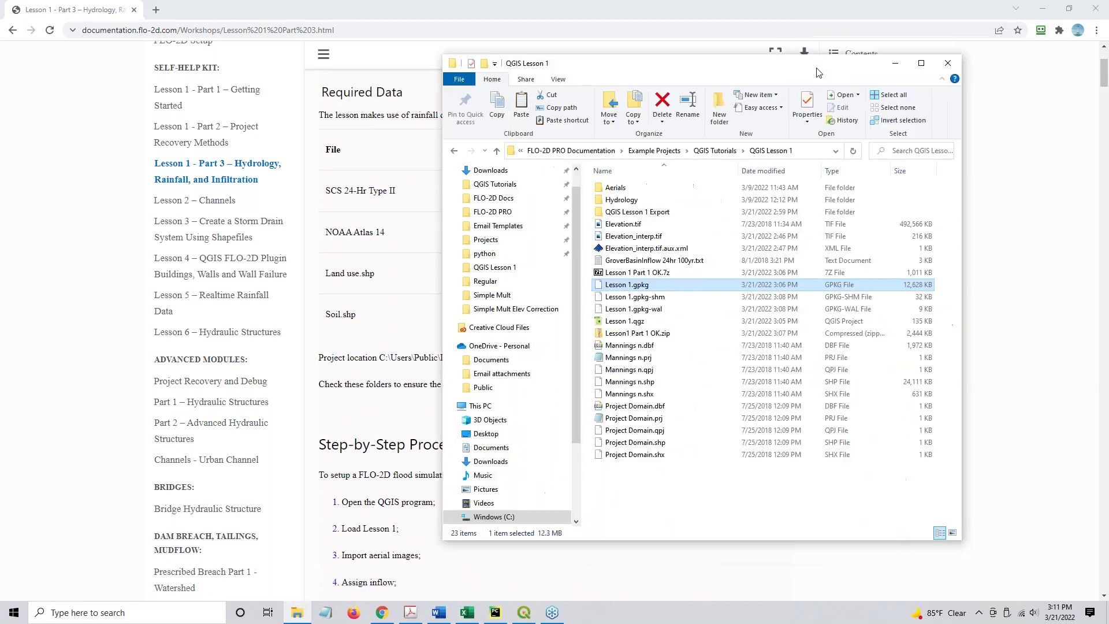
left_click(638, 200)
left_click(659, 261)
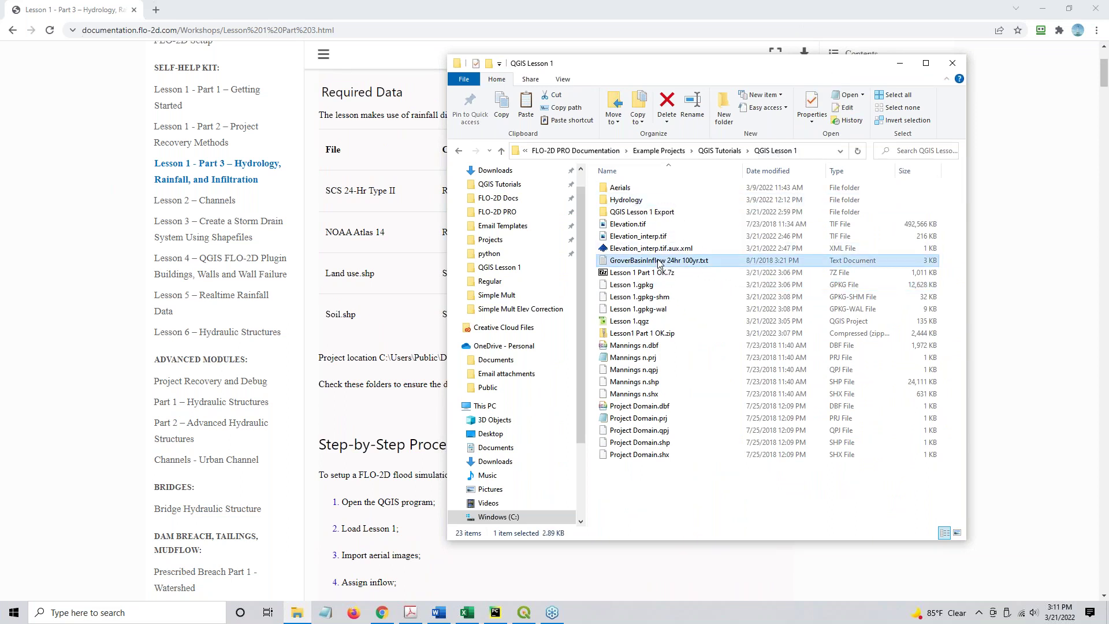
double_click(659, 263)
left_click(659, 263)
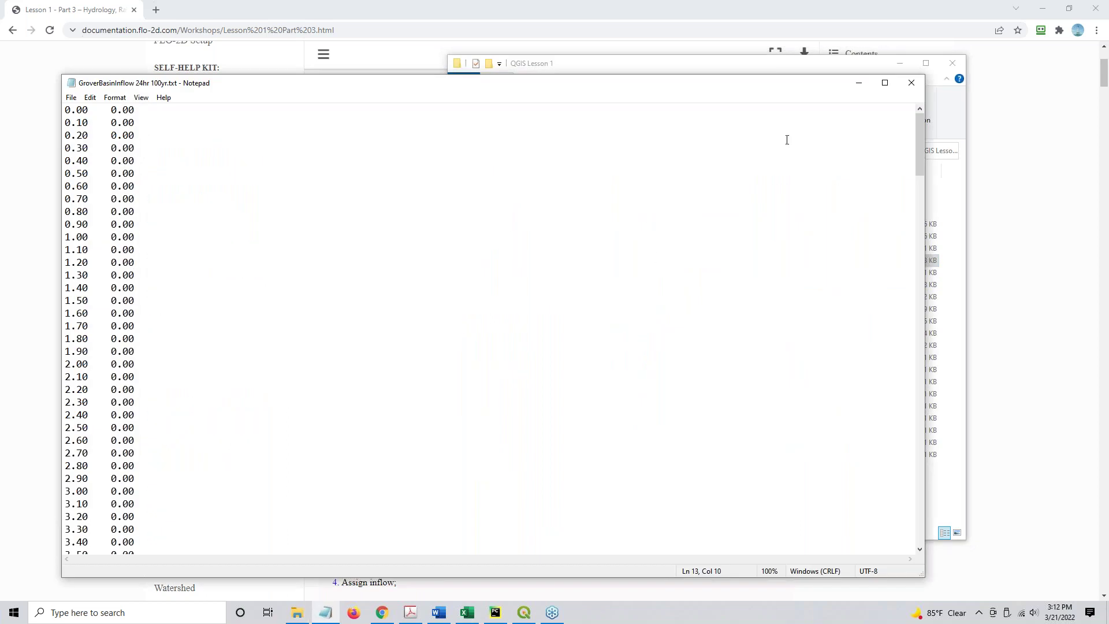
left_click(911, 83)
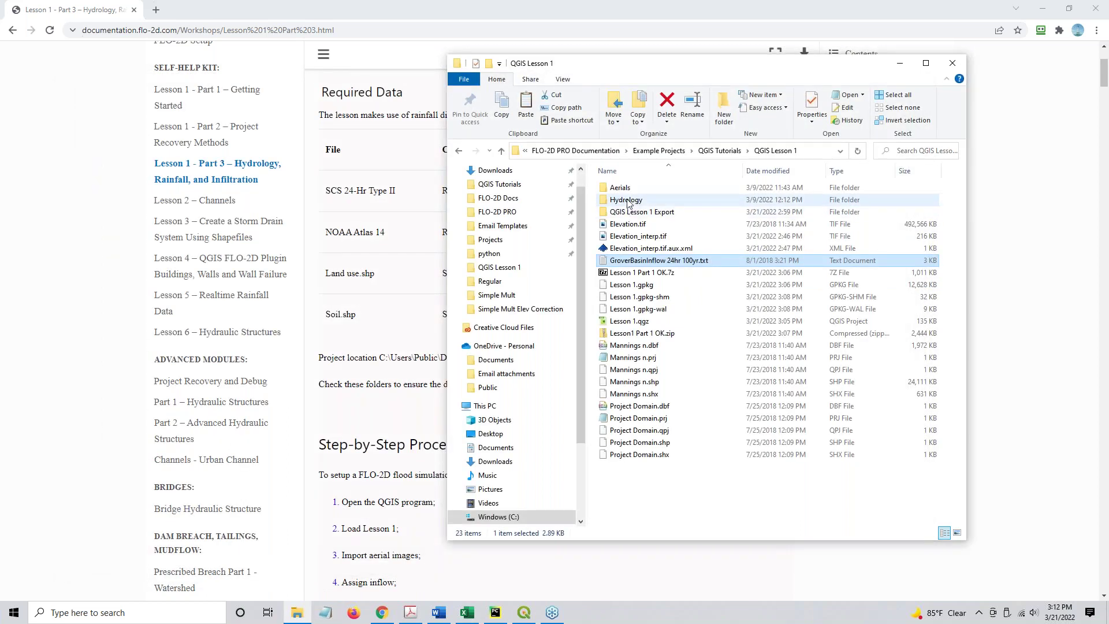
Open the Hydrology folder to check the rainfall, land use and soil files, and return to the lesson page
double_click(639, 200)
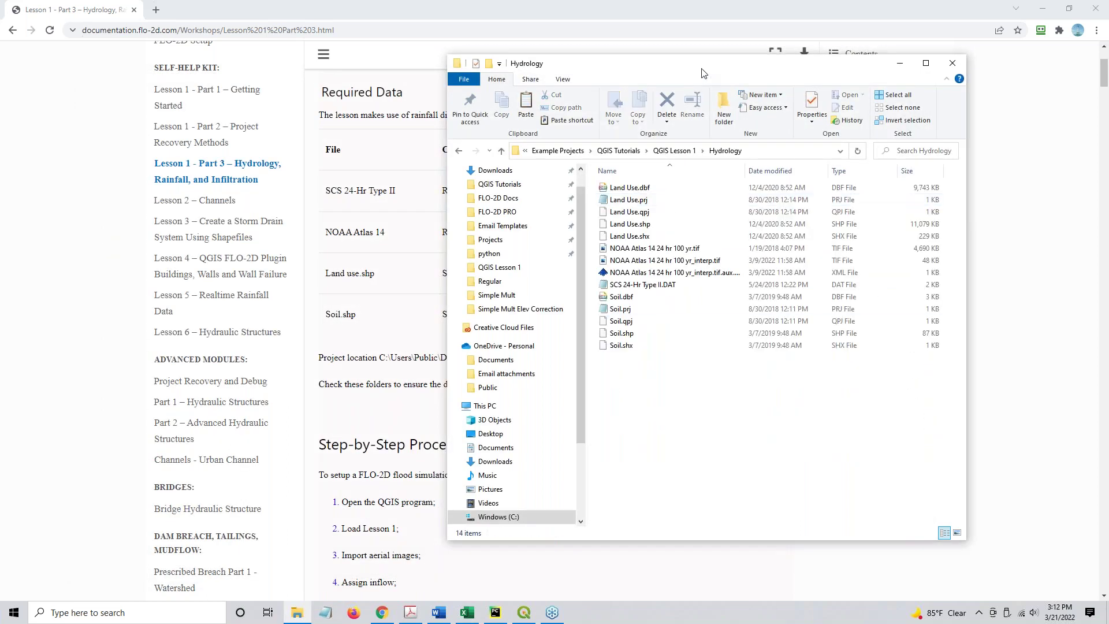
left_click_drag(704, 69, 748, 86)
key("alt+Tab")
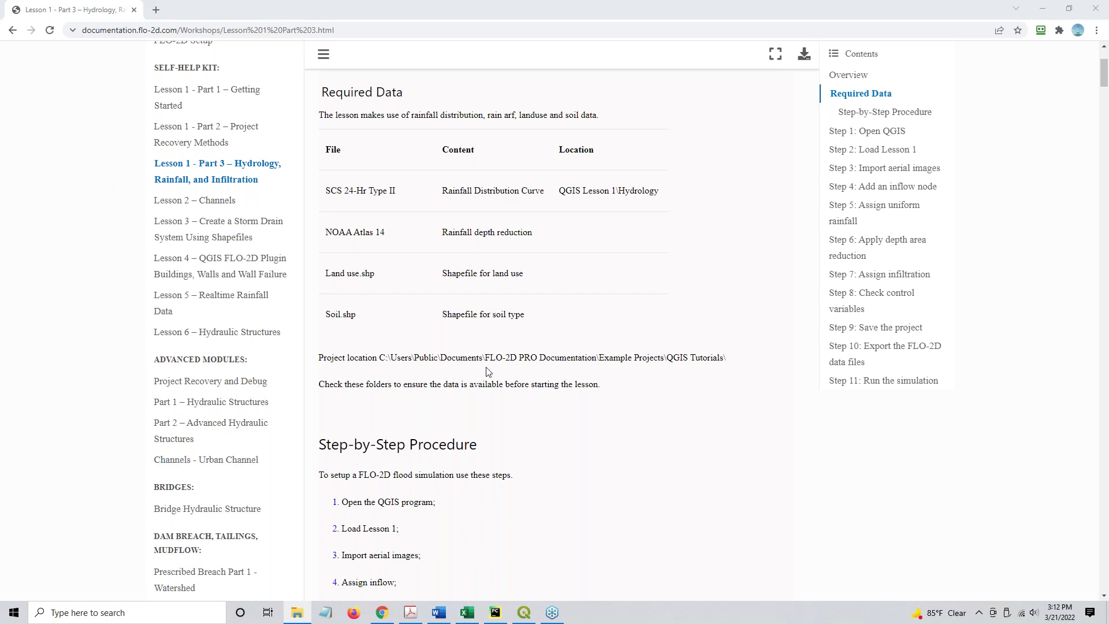
Read the lesson's Step-by-Step Procedure list through to the item on running the FLO-2D model
scroll(486, 372, "down", 6)
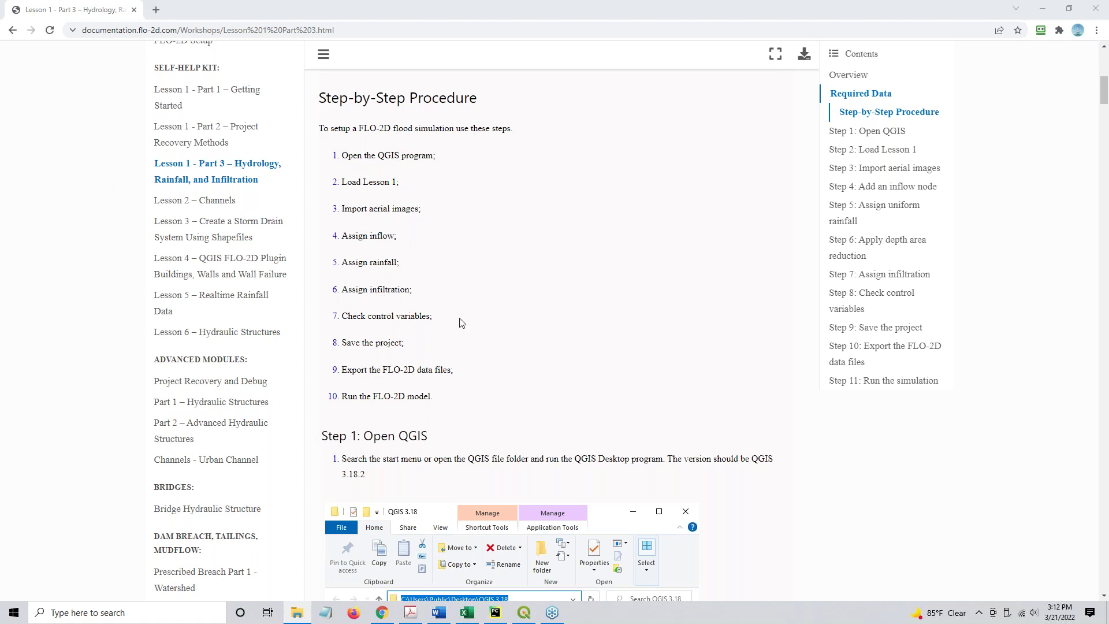
key("ctrl")
triple_click(401, 396)
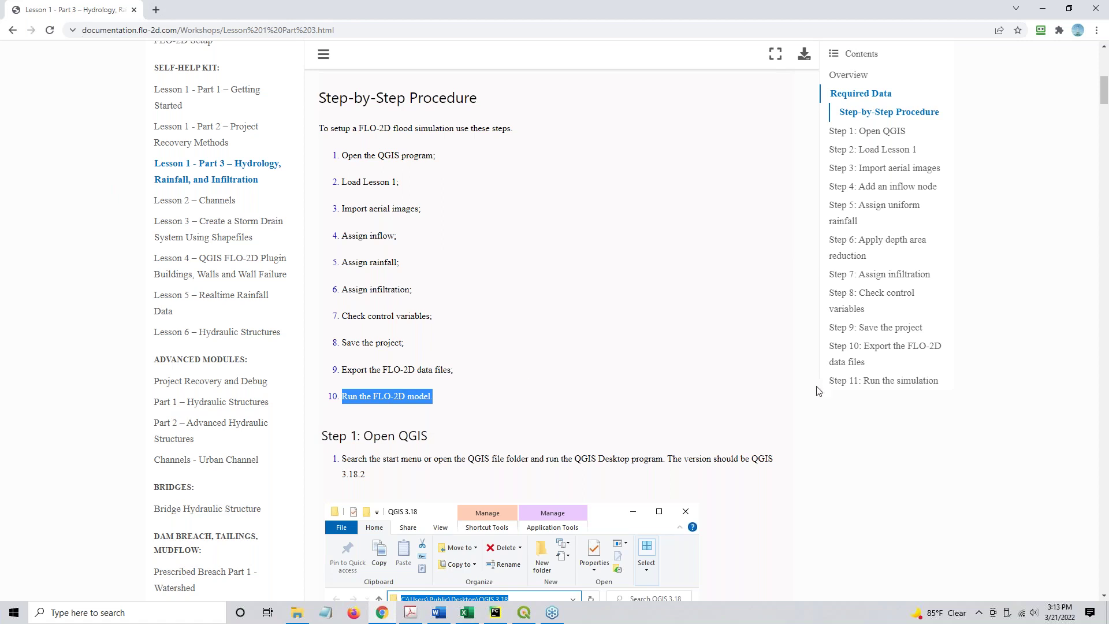
Create a folder named QGIS Lesson 1 Part 3 Export inside the QGIS Lesson 1 folder
key("alt+Tab")
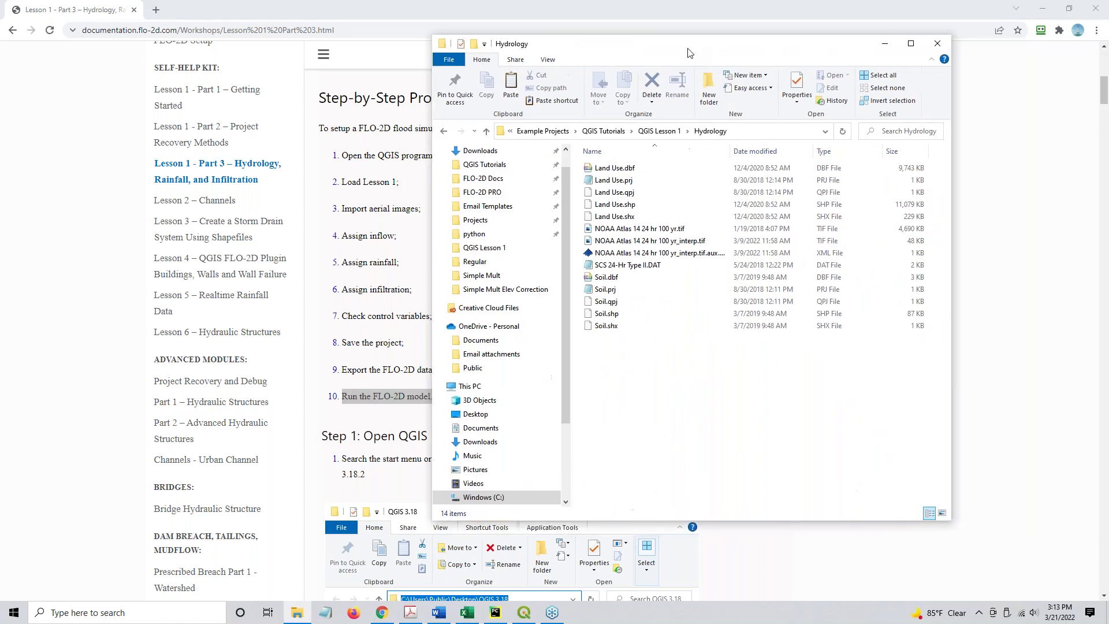
left_click(652, 134)
left_click(624, 194)
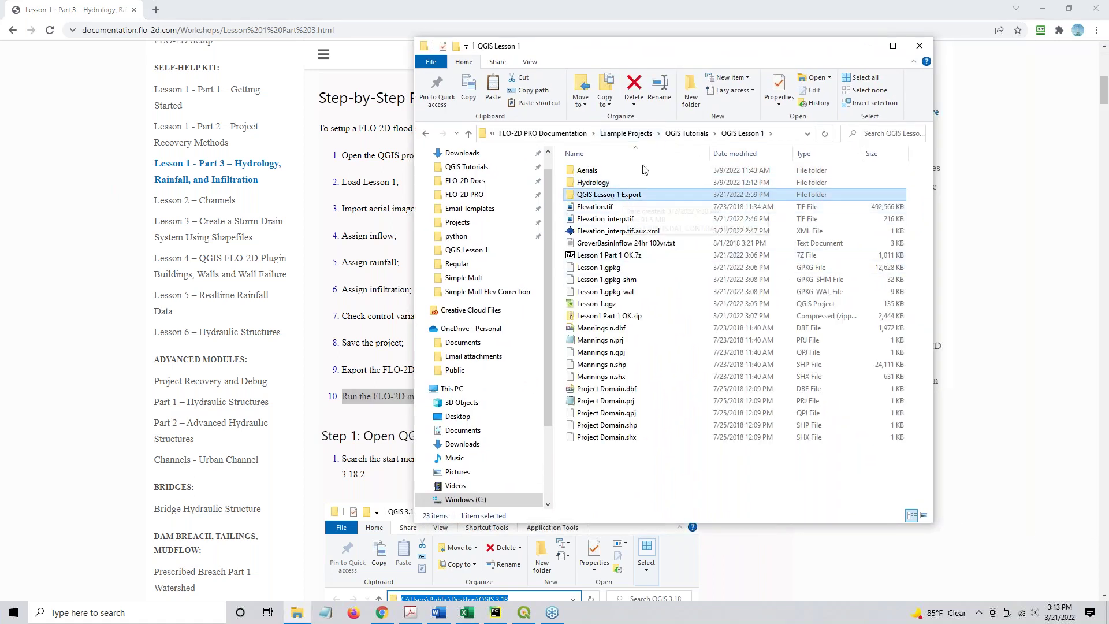
type("QGIS Lesson 1 Part 3 Export")
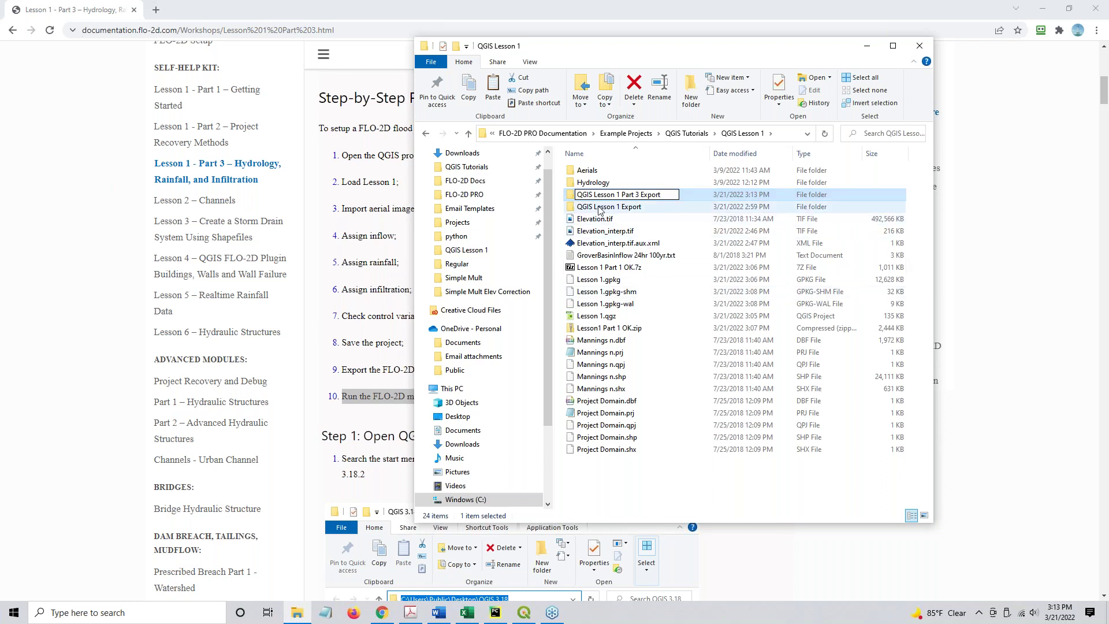
key("Return")
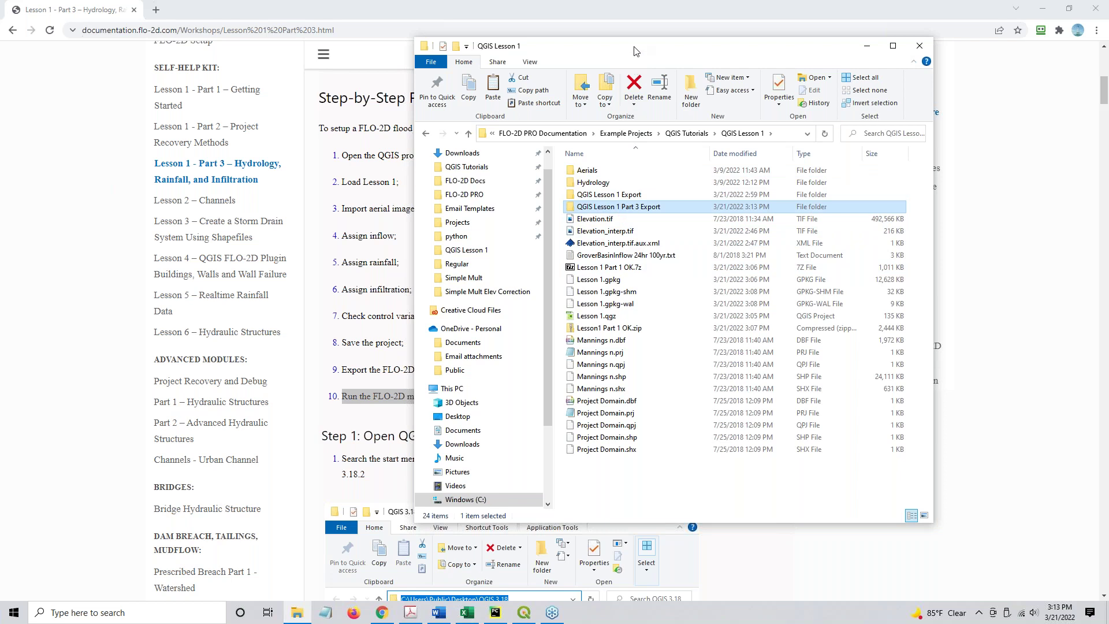
key("alt+F4")
Read the lesson instructions from Step 1: Open QGIS through Step 3: Import aerial images
scroll(450, 323, "down", 9)
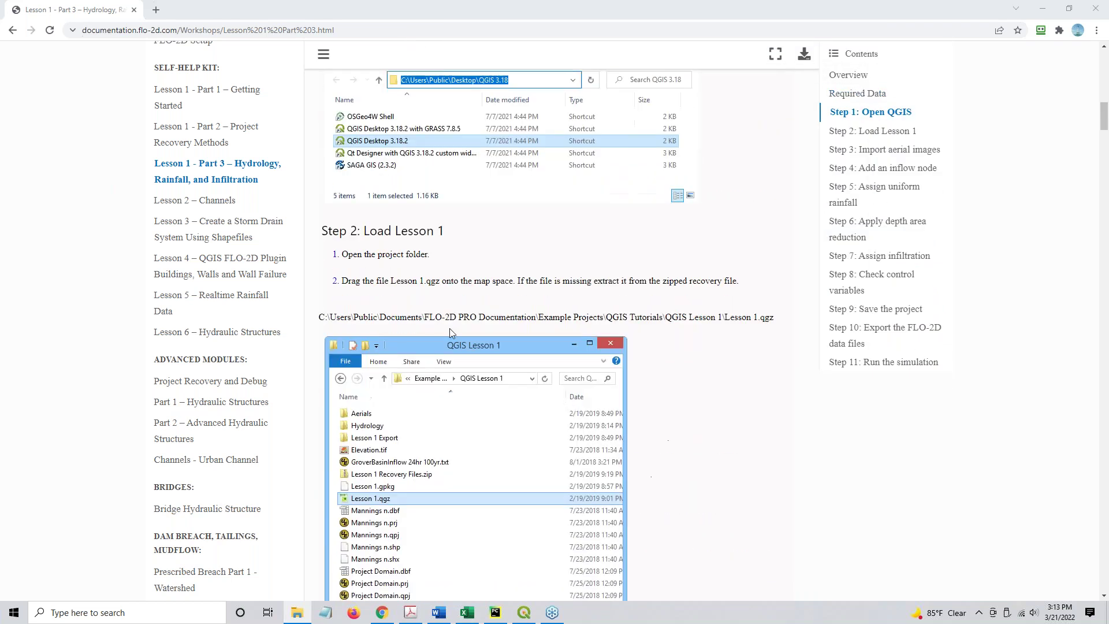
scroll(450, 328, "down", 15)
scroll(450, 333, "down", 4)
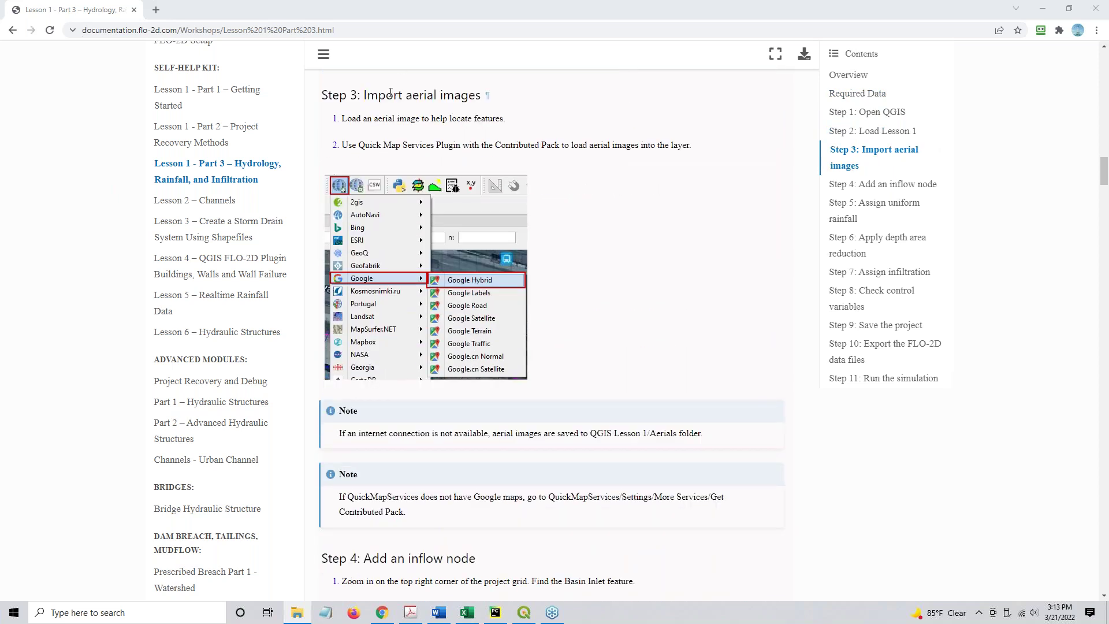
Switch to QGIS and look through the Aerials folder of QGIS Lesson 1 for the saved aerial images
left_click(525, 613)
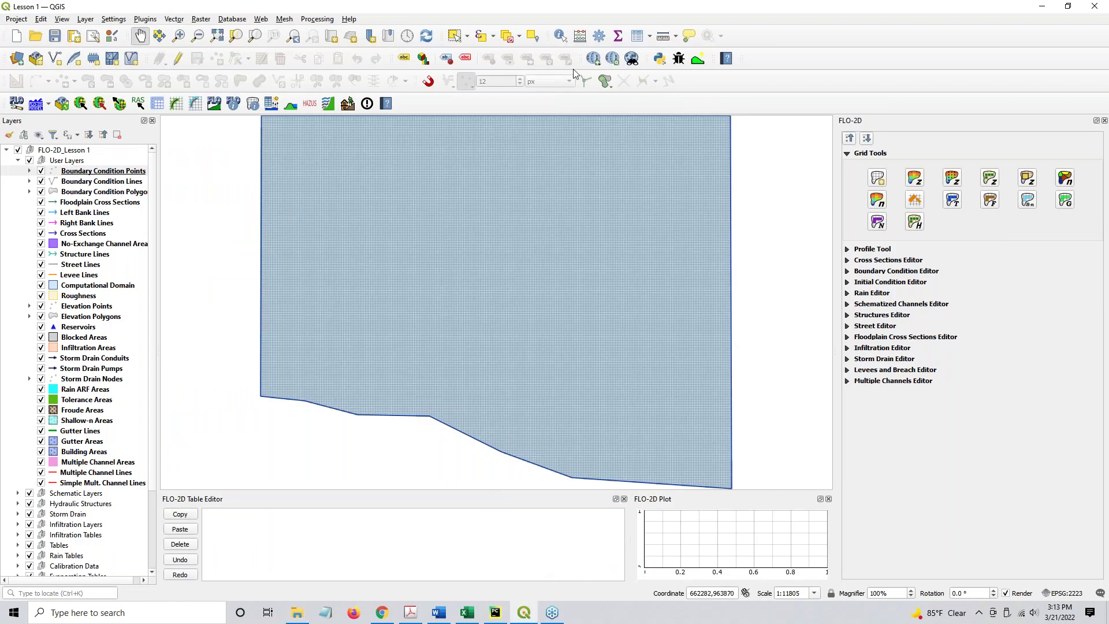
left_click(593, 58)
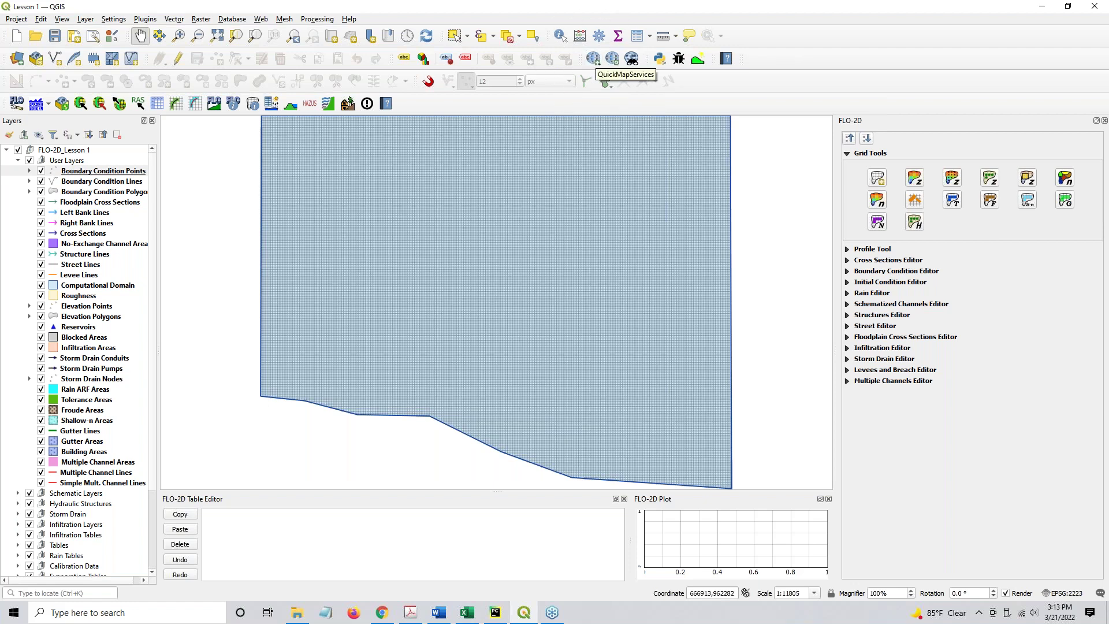
left_click(297, 613)
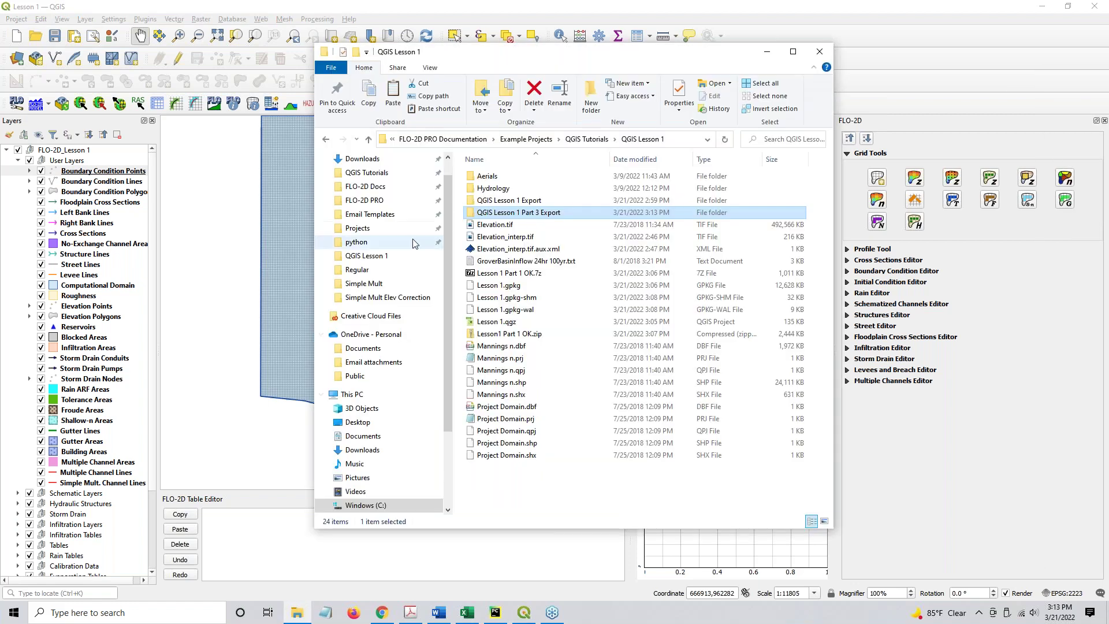
left_click(481, 177)
double_click(481, 177)
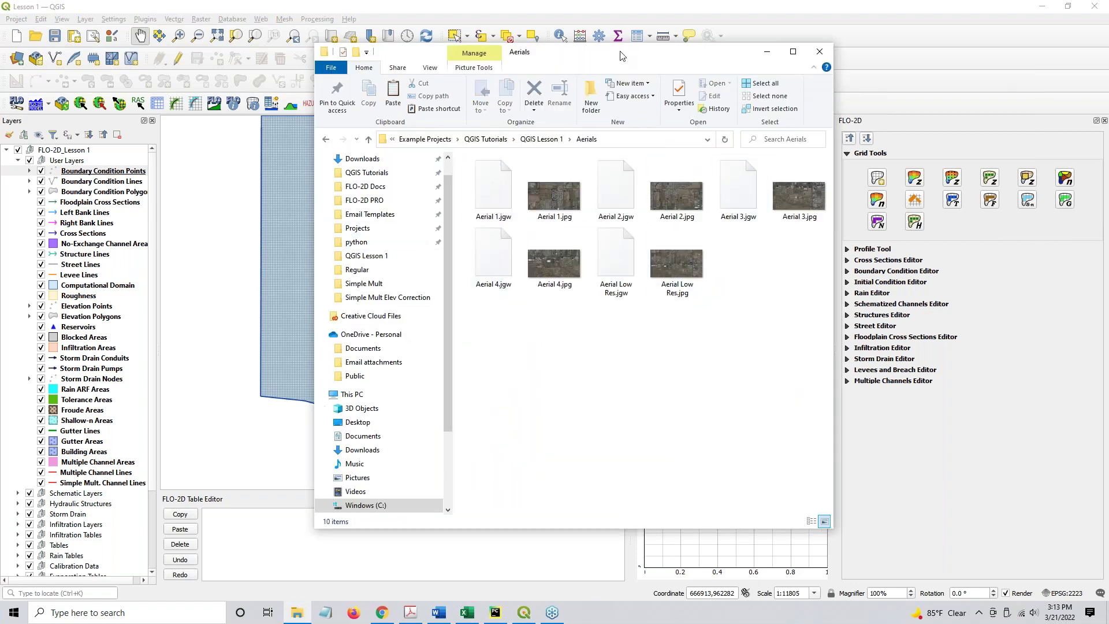
left_click_drag(634, 62, 658, 68)
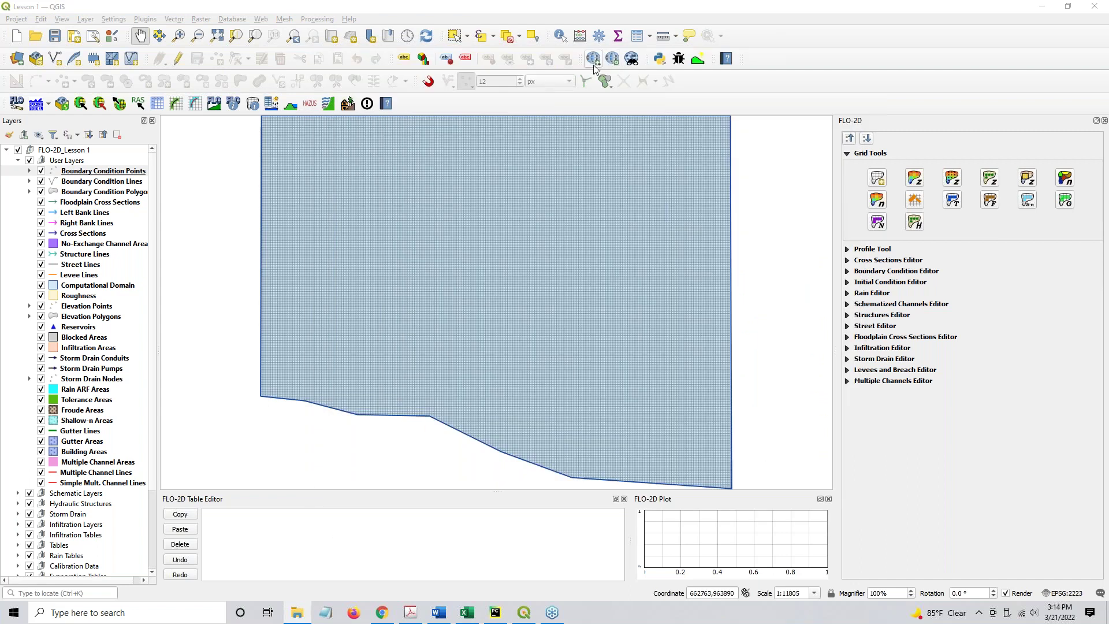
Check which map providers are visible in the QuickMapServices settings and save the dialog
left_click(594, 58)
mouse_move(605, 80)
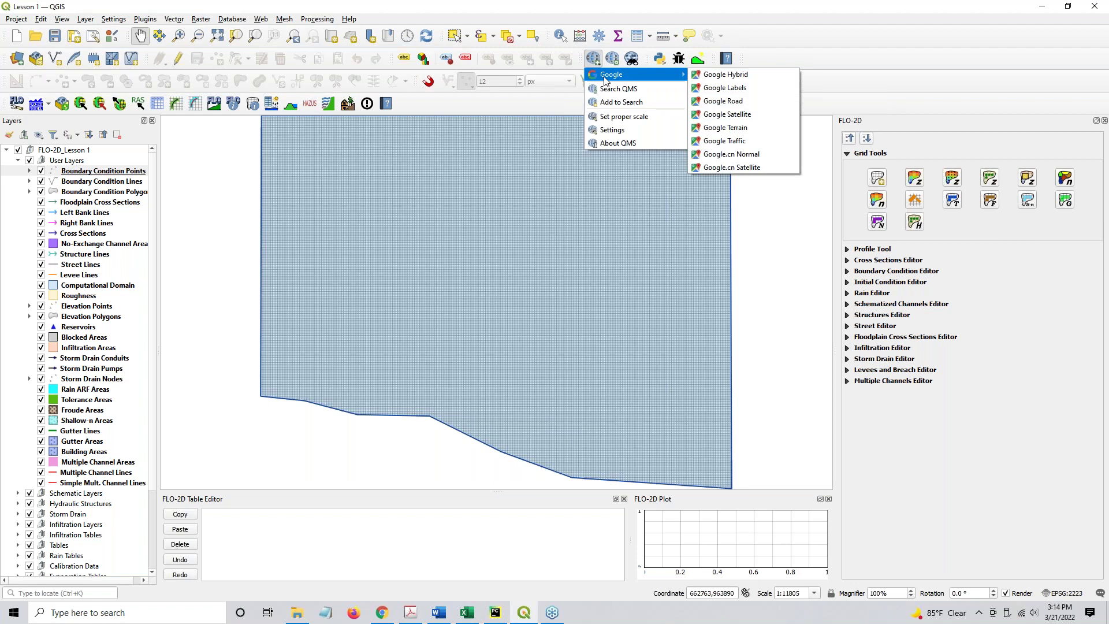
left_click(615, 130)
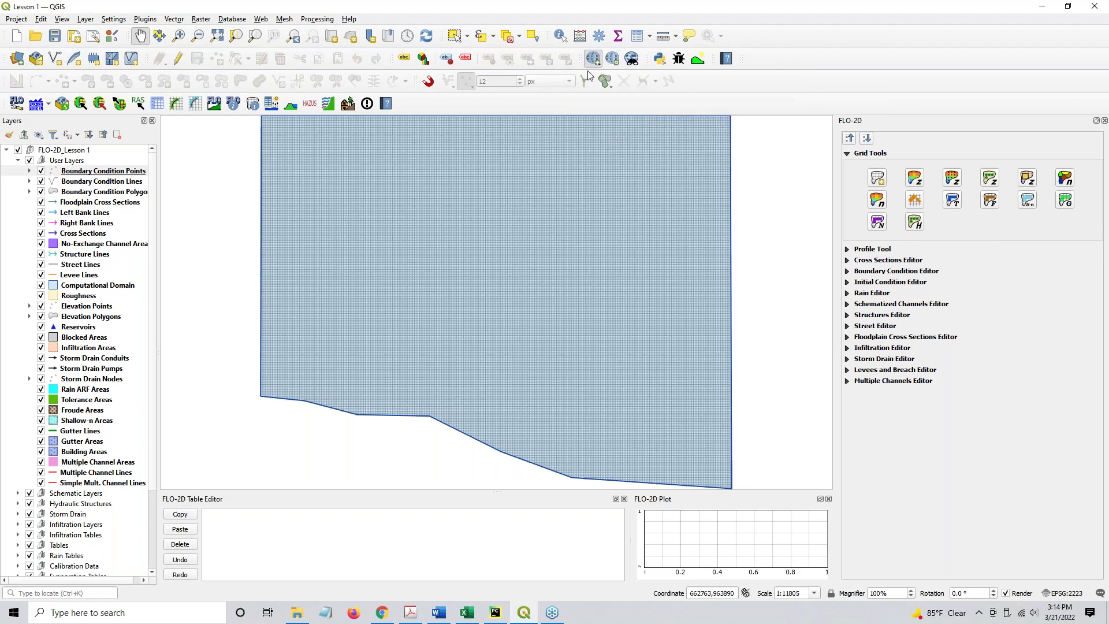
left_click(539, 198)
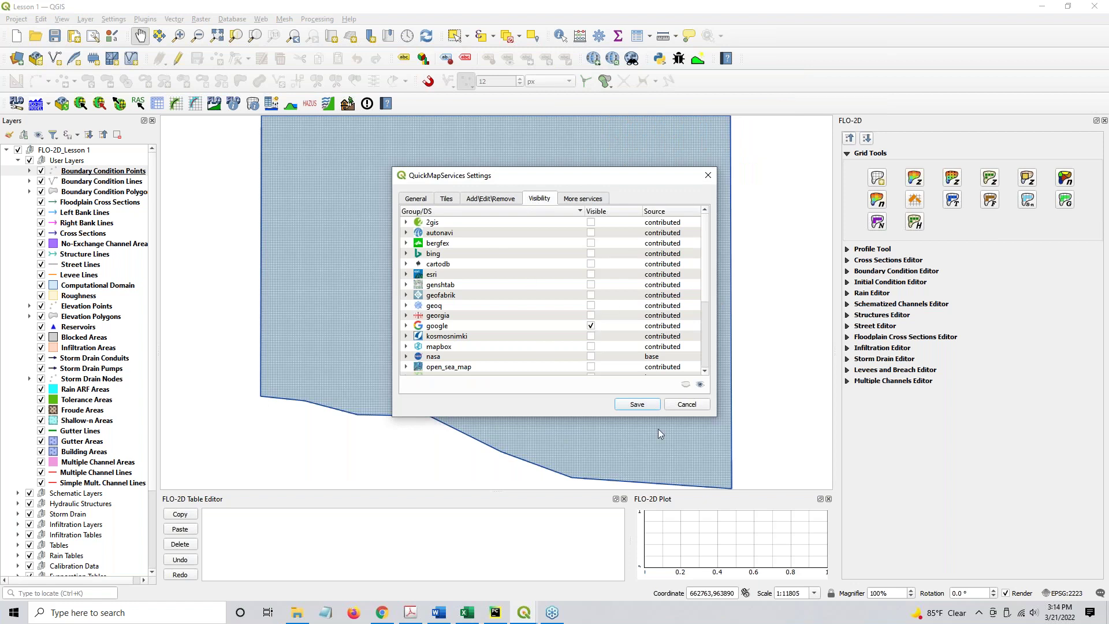
left_click(637, 404)
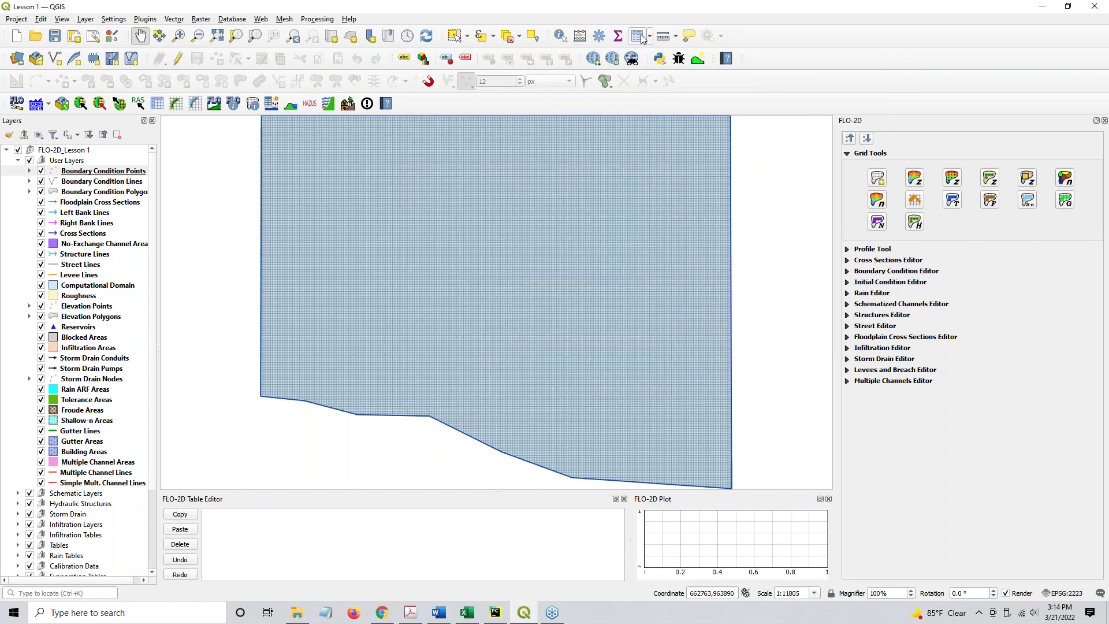
Add the Google Satellite basemap to the project with QuickMapServices
left_click(594, 59)
mouse_move(602, 79)
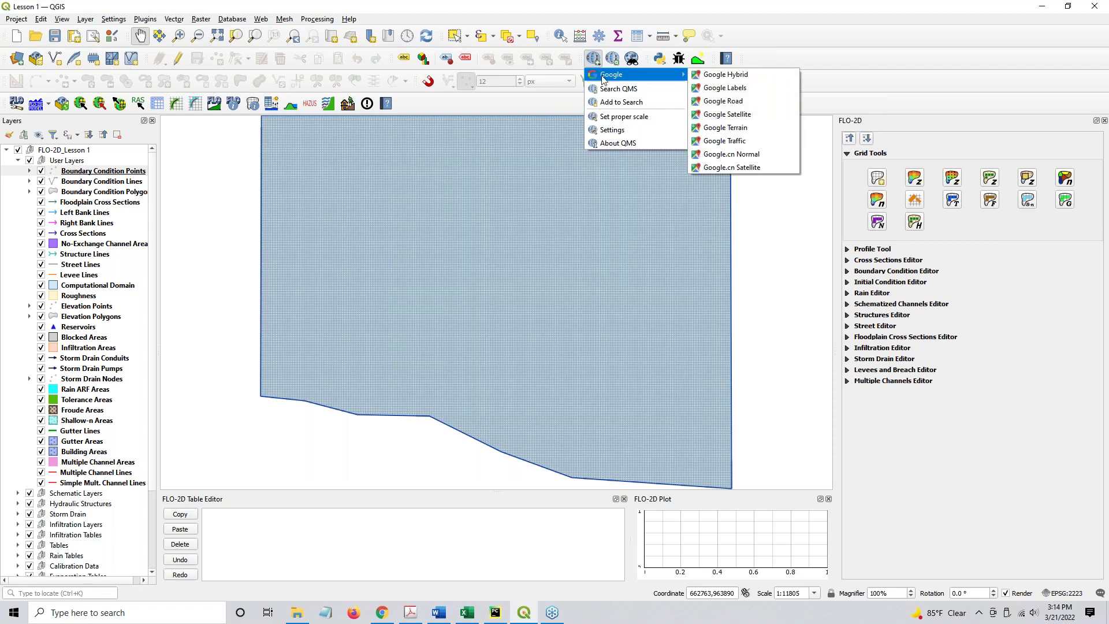
left_click(753, 118)
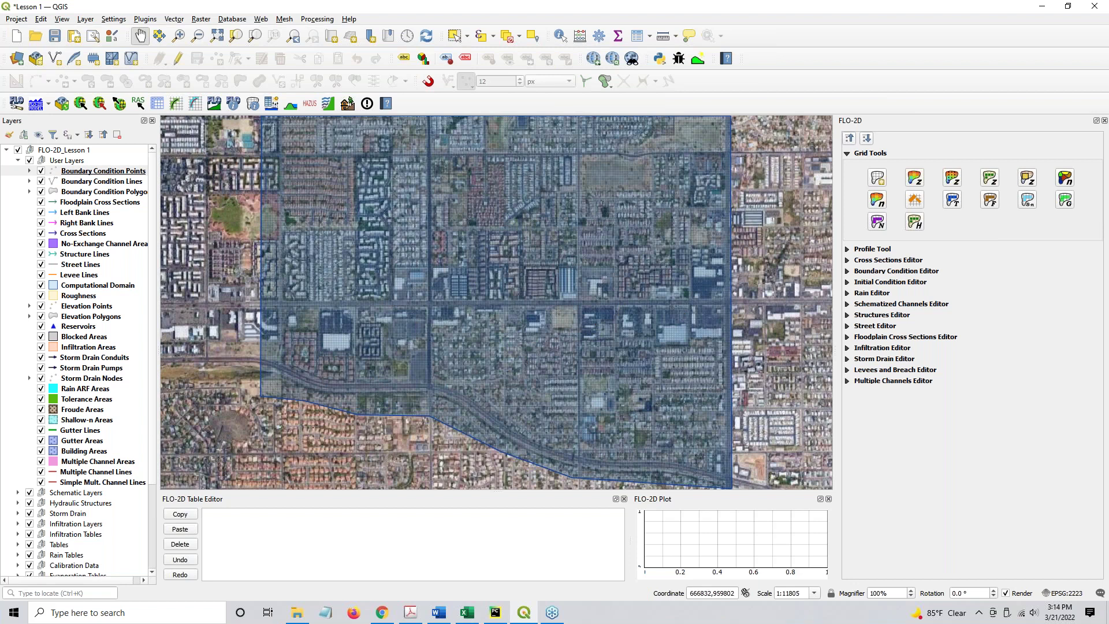
Switch to the lesson page in Chrome and read the notes on offline aerial images and missing Google maps
left_click(383, 614)
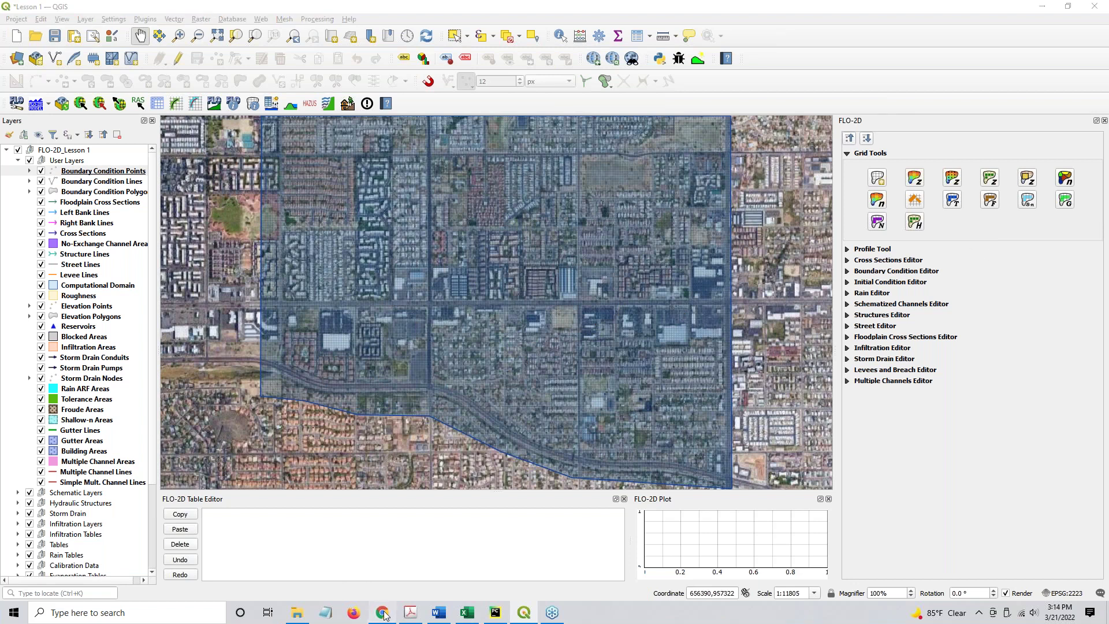
scroll(414, 378, "down", 5)
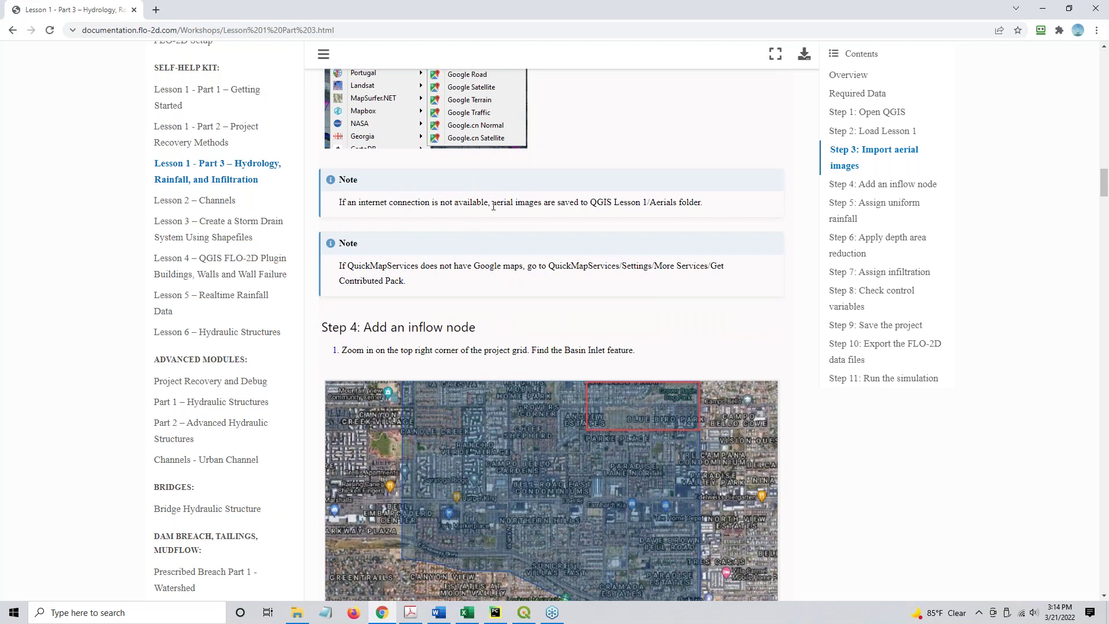
double_click(664, 201)
left_click_drag(428, 286, 334, 280)
left_click(646, 258)
double_click(551, 267)
Read the lesson's Step 4 instructions, from adding the point BC and pasting the inflow hydrograph to schematizing the inflow data
scroll(379, 265, "down", 3)
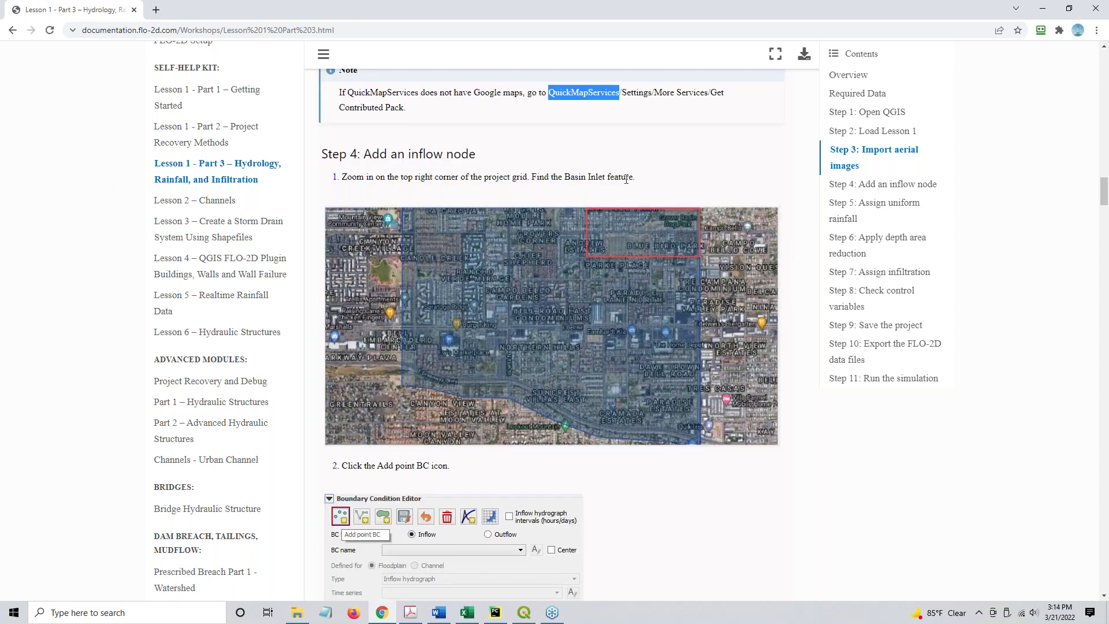
scroll(635, 332, "down", 4)
scroll(635, 332, "down", 1)
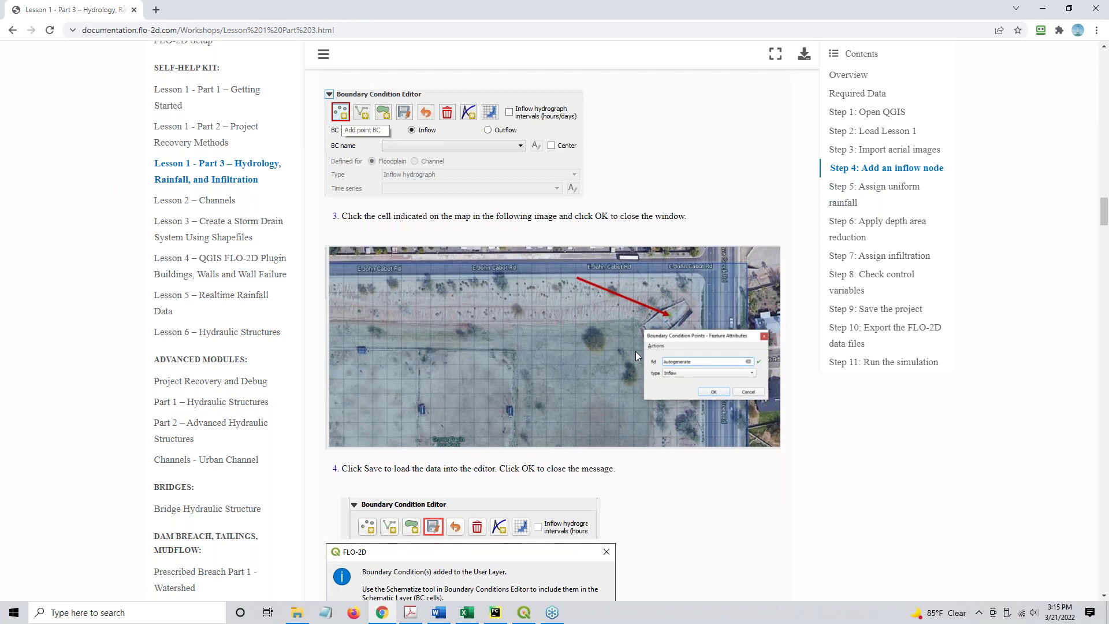
scroll(635, 351, "down", 1)
scroll(635, 352, "down", 4)
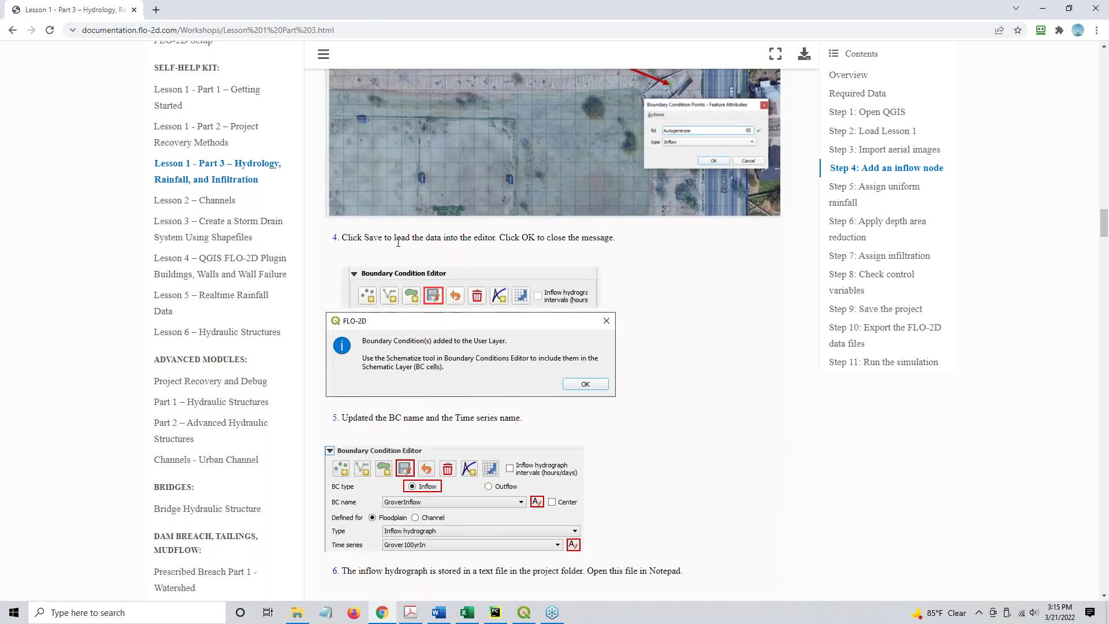
left_click(431, 294)
scroll(431, 294, "down", 3)
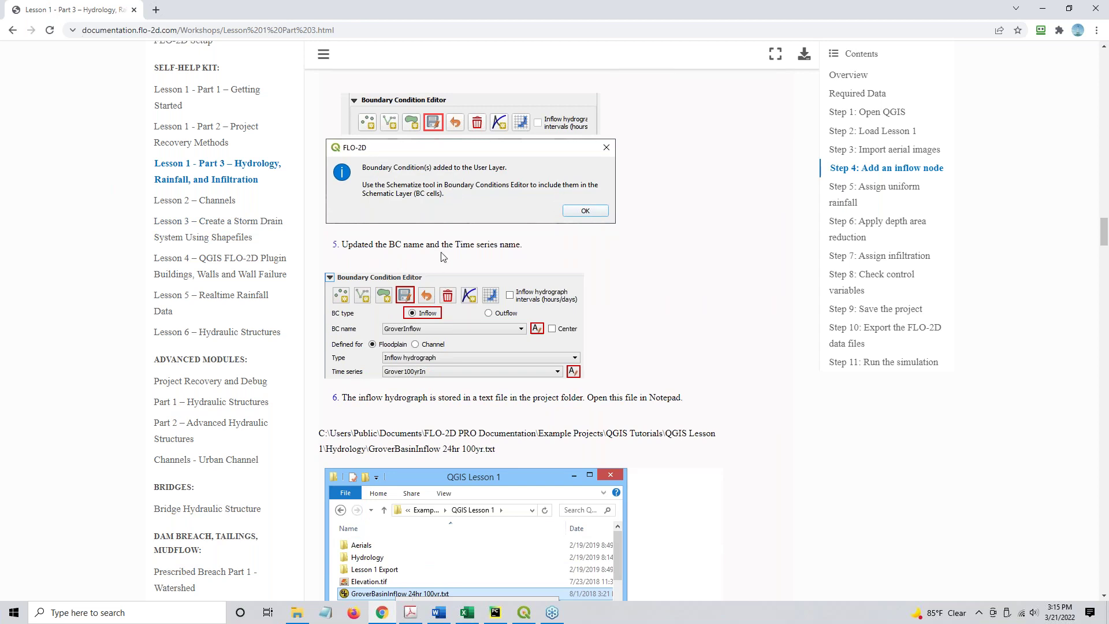
scroll(443, 257, "down", 2)
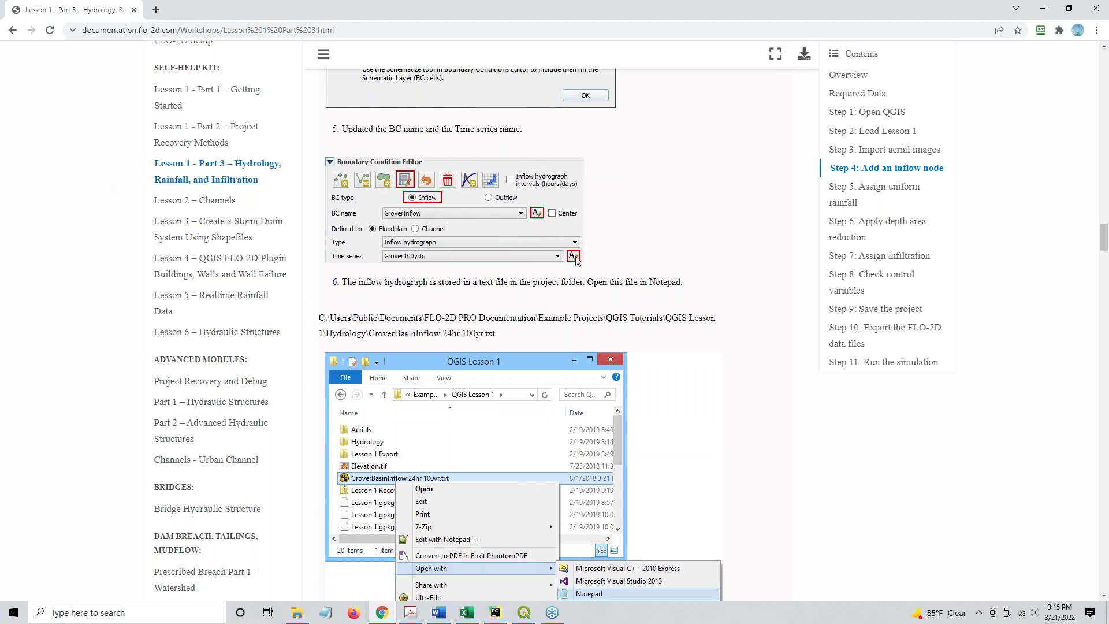
left_click(497, 256)
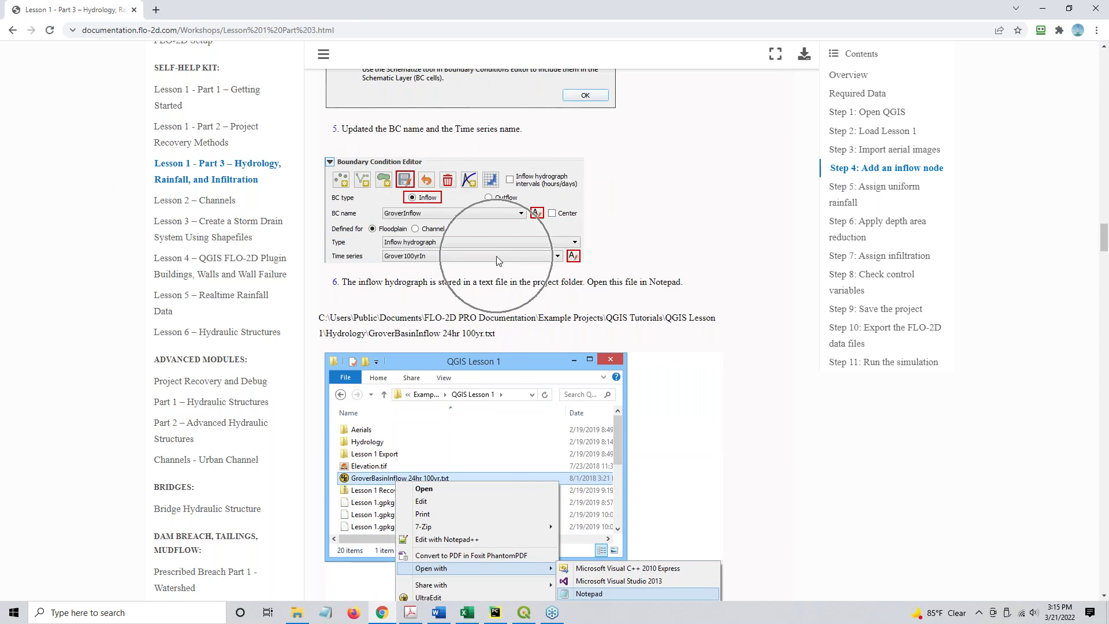
scroll(488, 316, "down", 3)
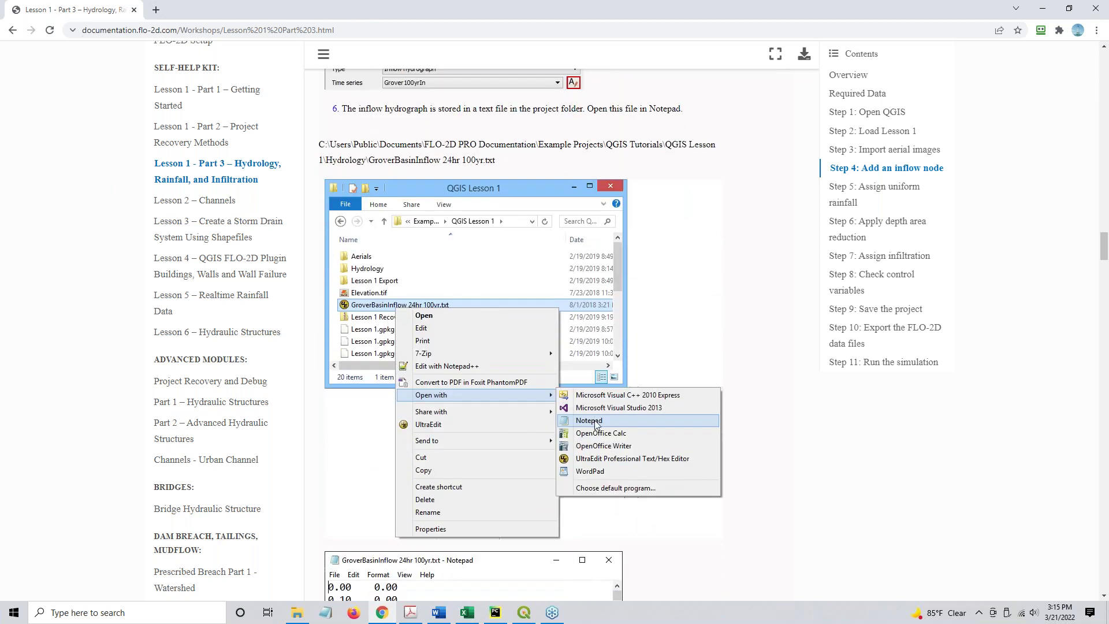
scroll(595, 424, "down", 5)
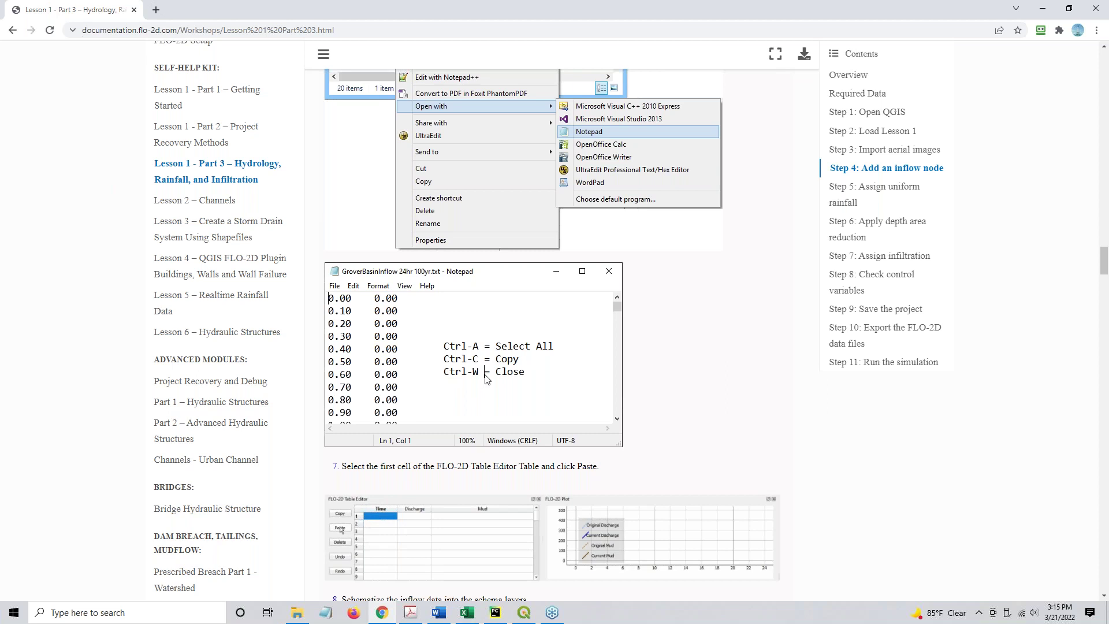
scroll(552, 334, "down", 6)
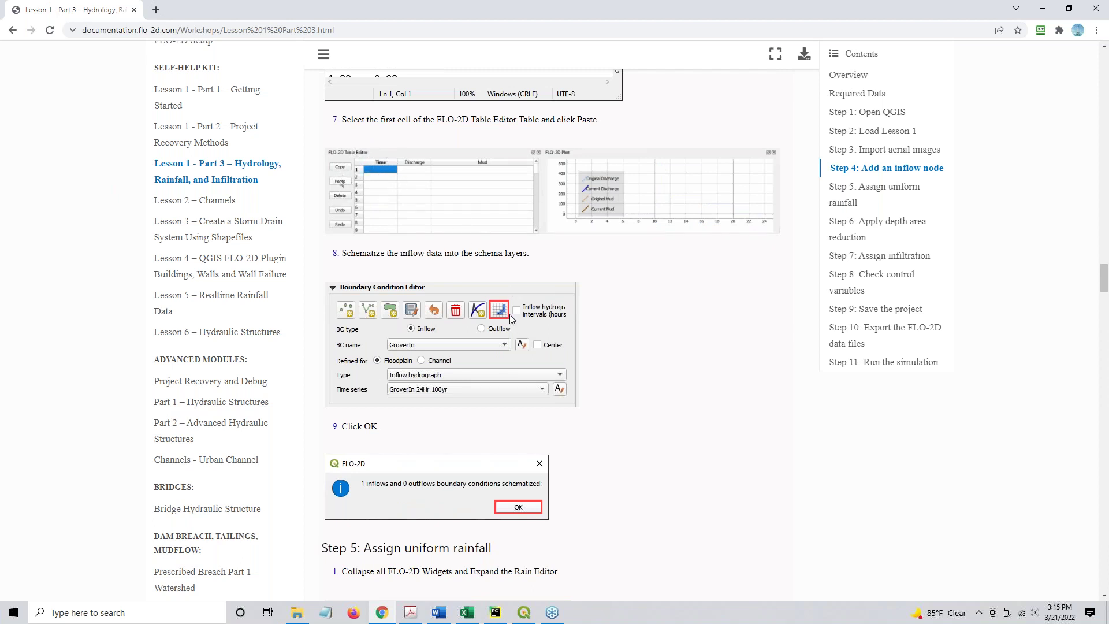
scroll(512, 318, "down", 2)
scroll(517, 341, "down", 2)
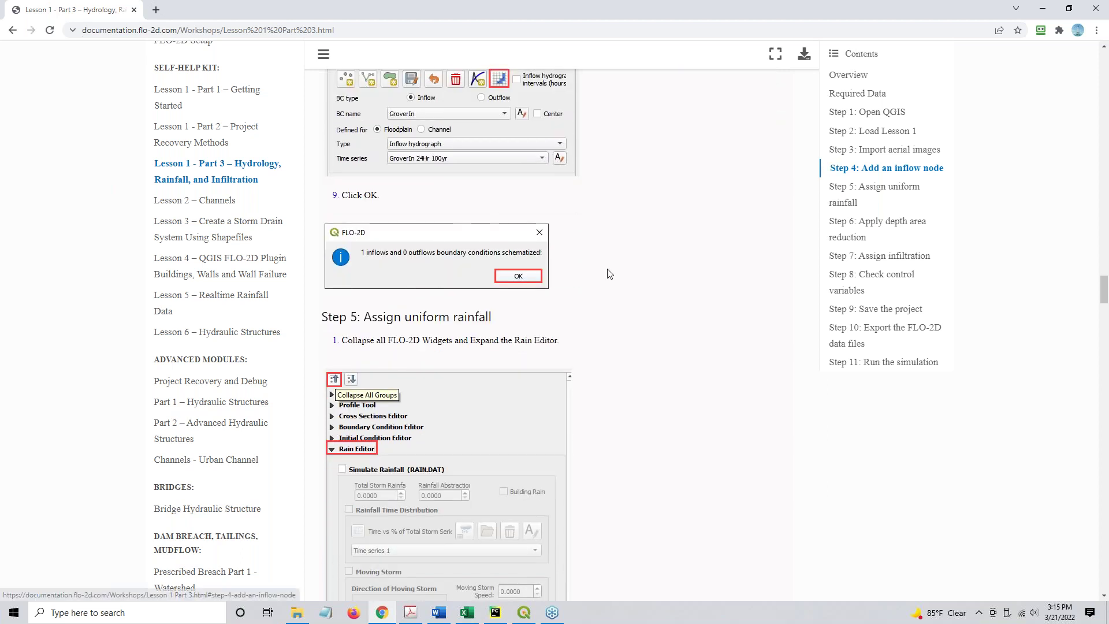
Return to the start of Step 4: Add an inflow node and hide the page's lesson navigation
left_click(855, 172)
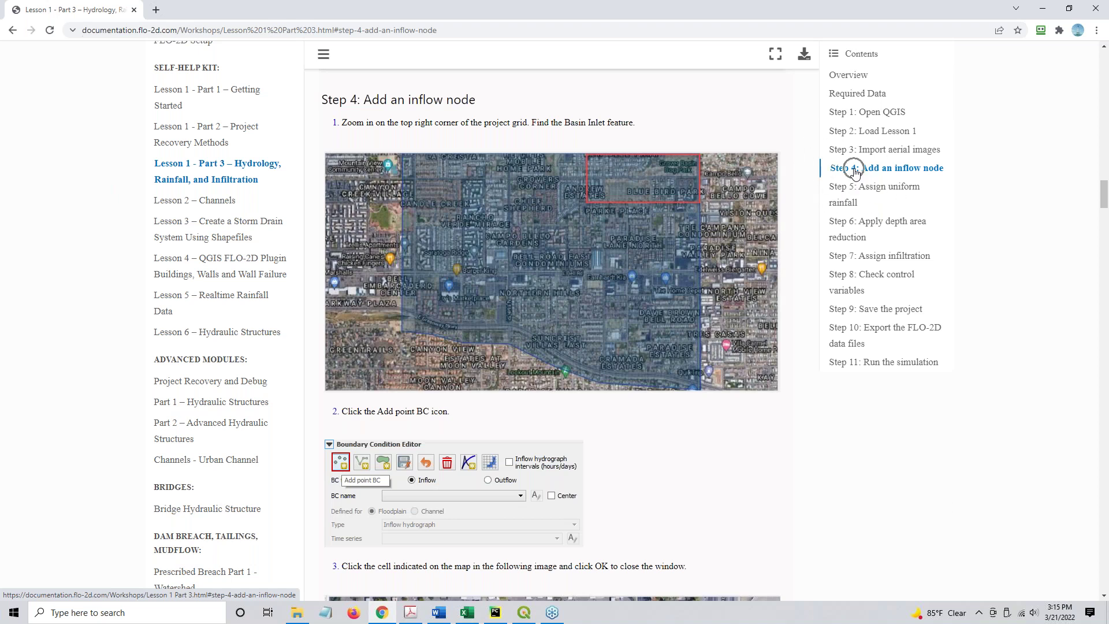
left_click(852, 152)
left_click(845, 183)
left_click(844, 169)
left_click(843, 183)
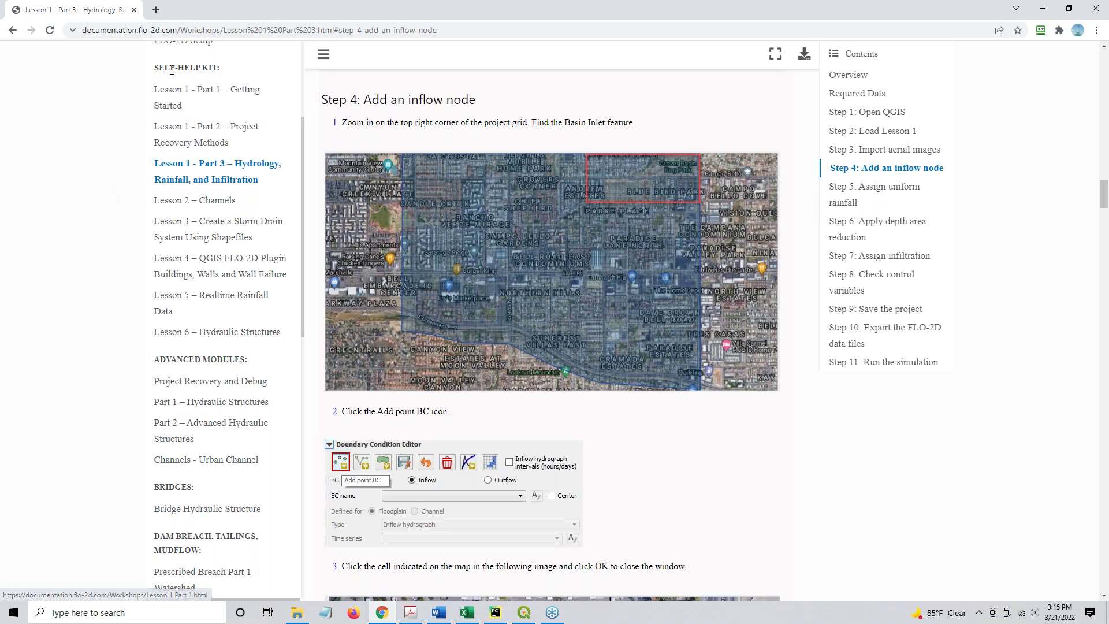
left_click(324, 53)
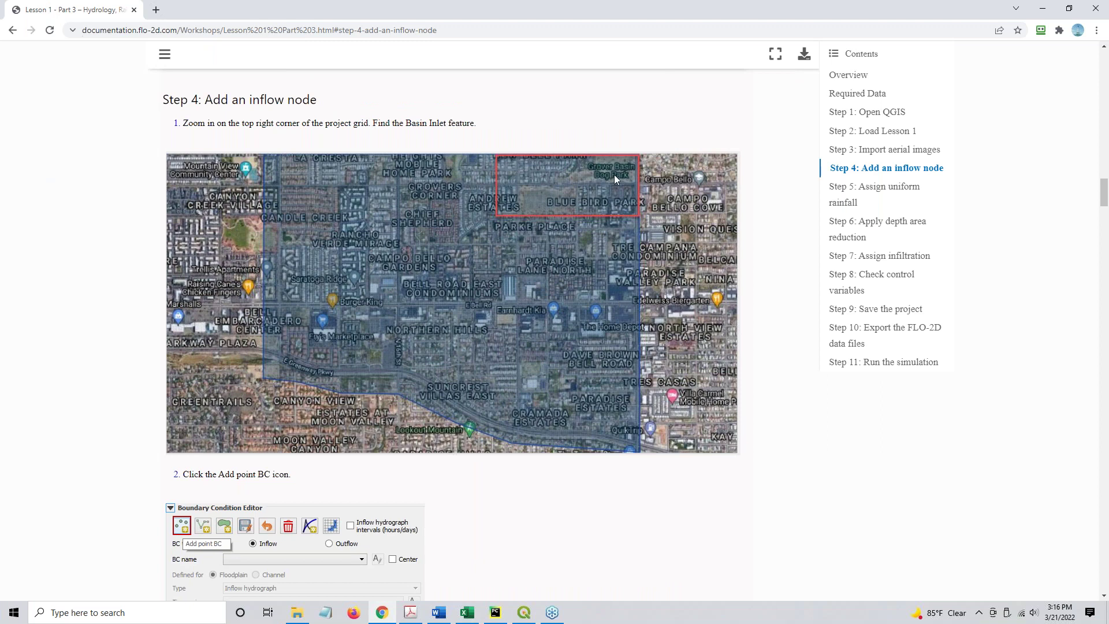
Switch to QGIS and view the basin inlet structure close up at the northeast corner of the project grid
left_click(1041, 10)
left_click_drag(627, 168, 538, 270)
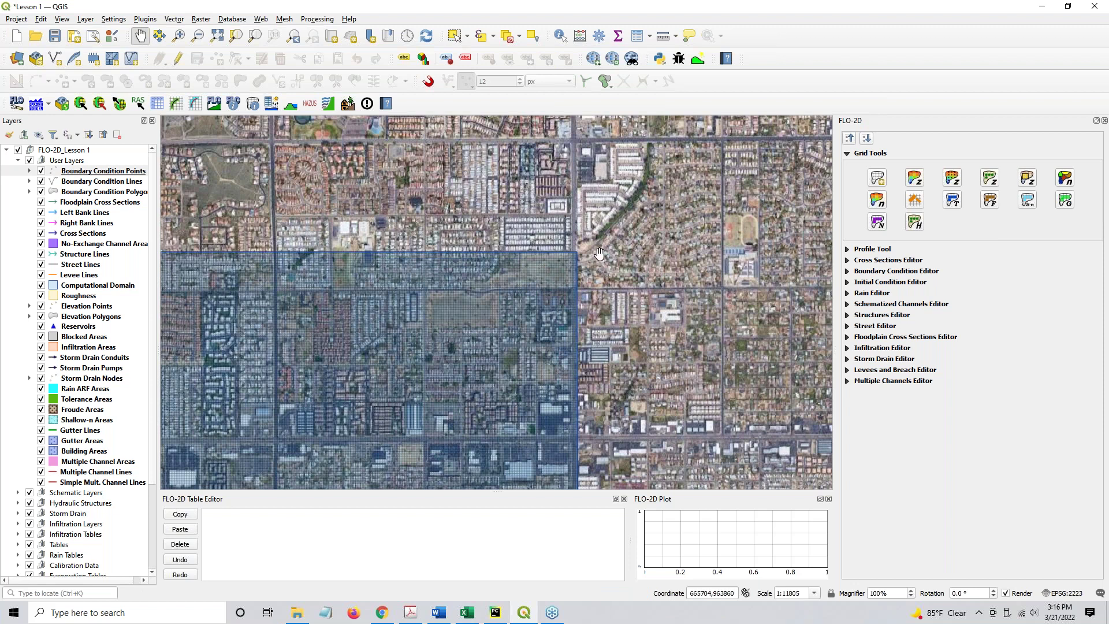
scroll(650, 199, "down", 1)
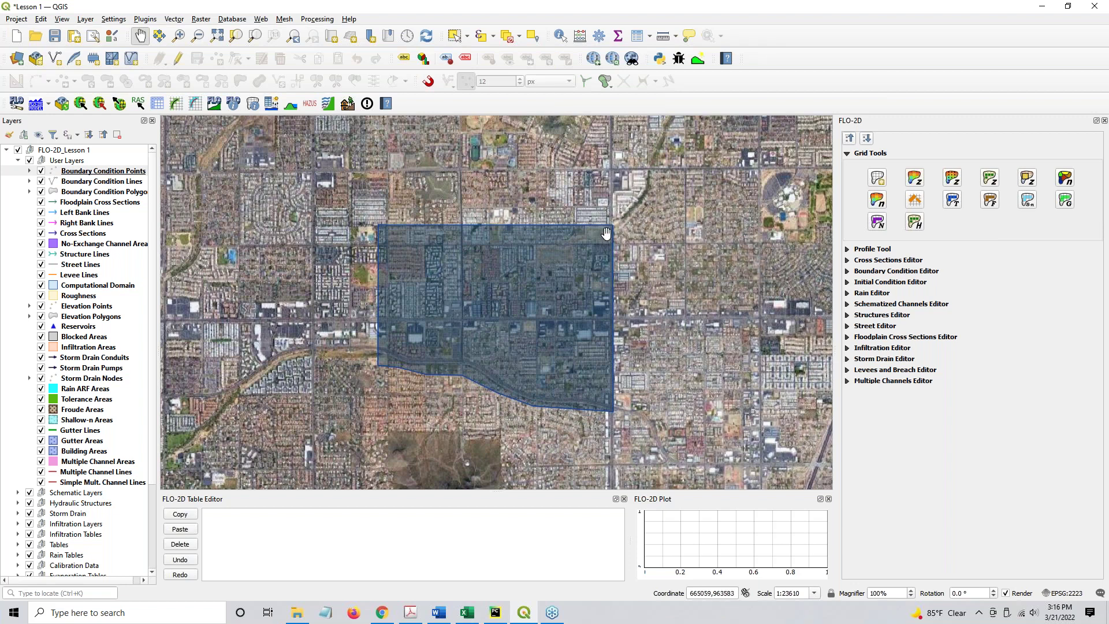
scroll(606, 233, "up", 1)
scroll(607, 233, "up", 3)
left_click_drag(602, 292, 499, 284)
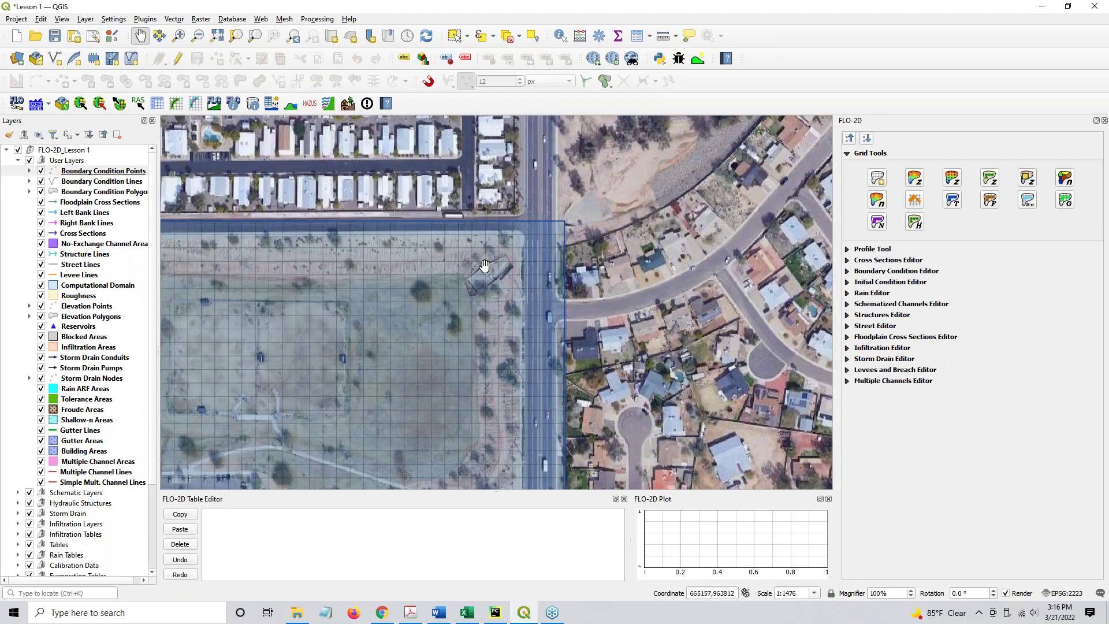
scroll(506, 272, "up", 1)
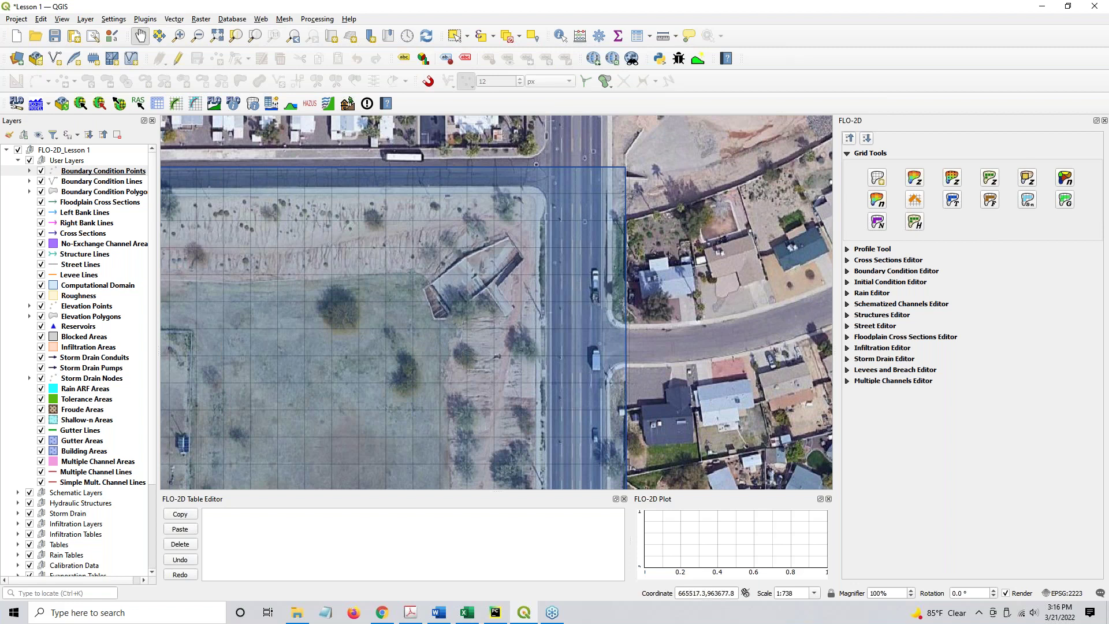
Collapse all FLO-2D widget groups and expand only the Boundary Condition Editor
left_click(853, 142)
left_click(850, 140)
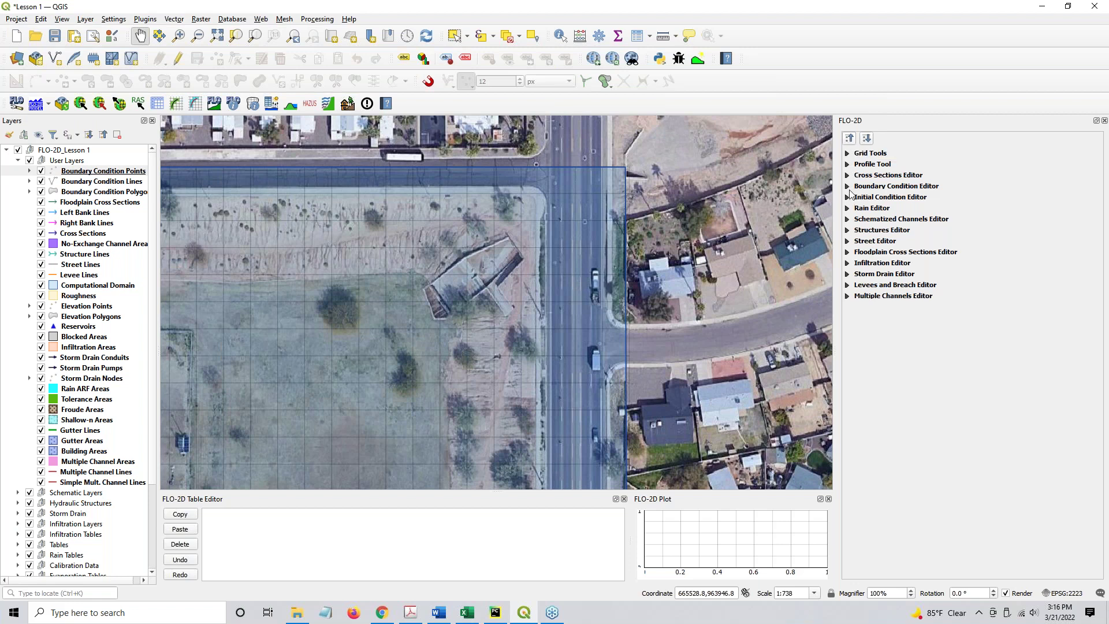
left_click(847, 188)
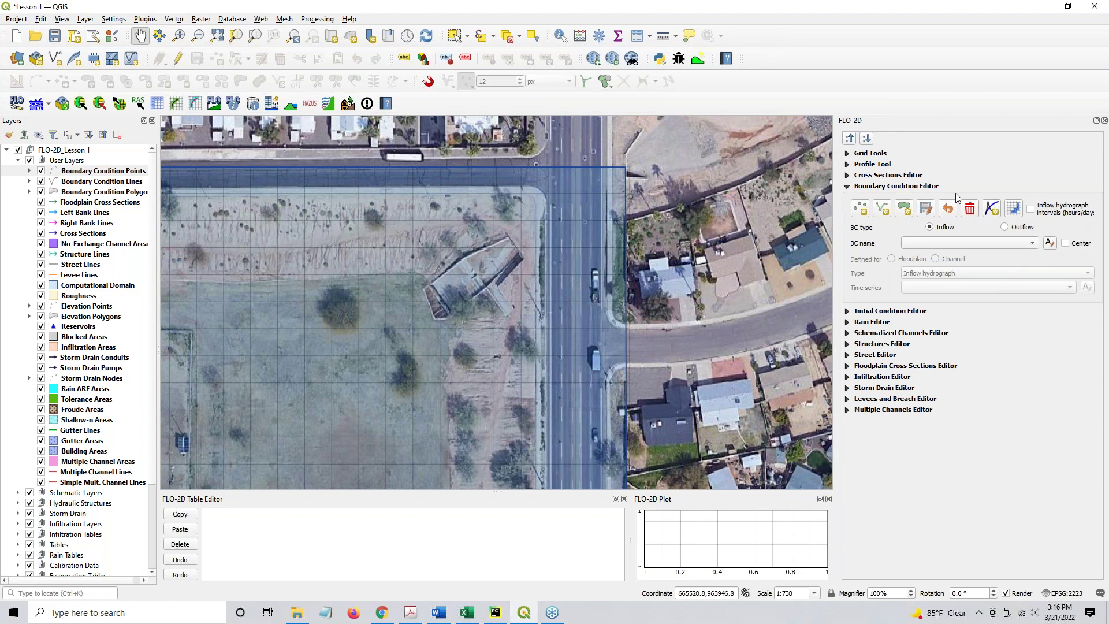
left_click(847, 154)
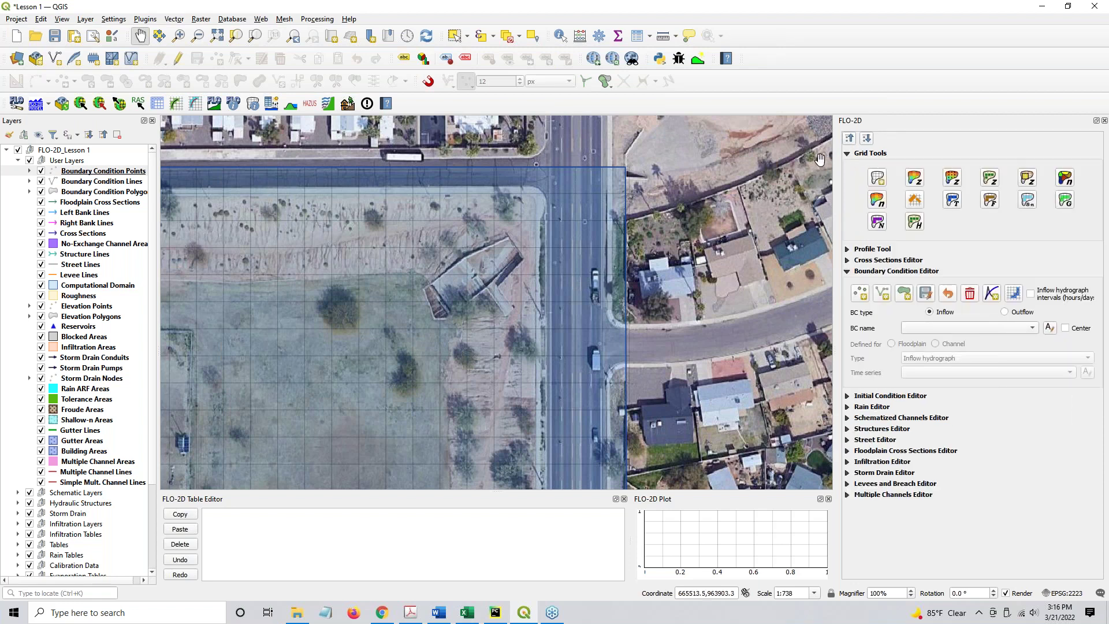
left_click(849, 141)
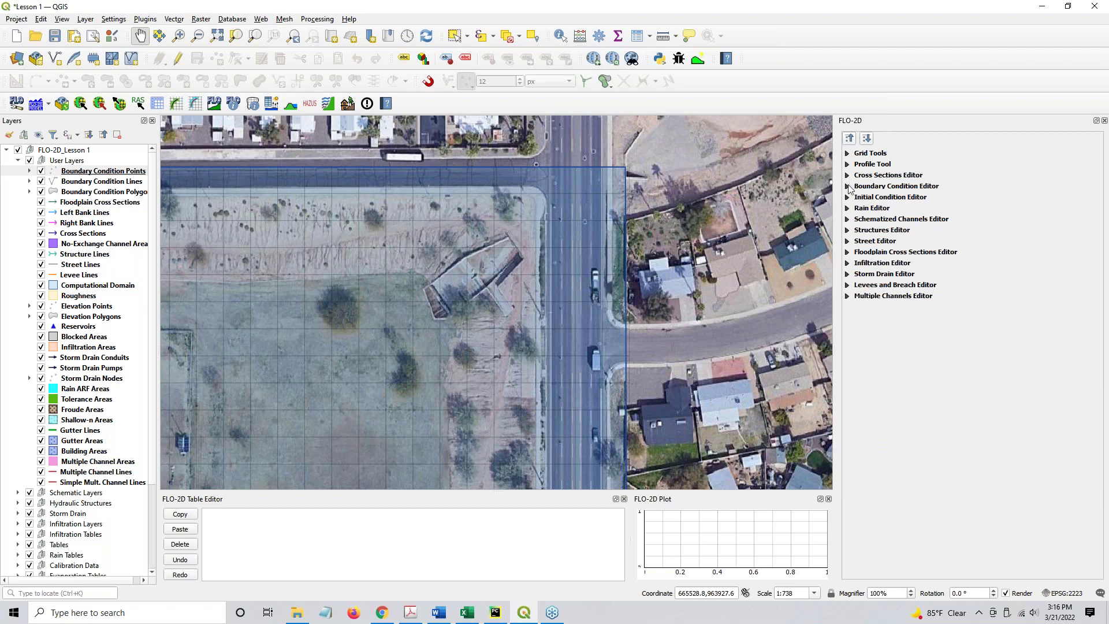
left_click(848, 187)
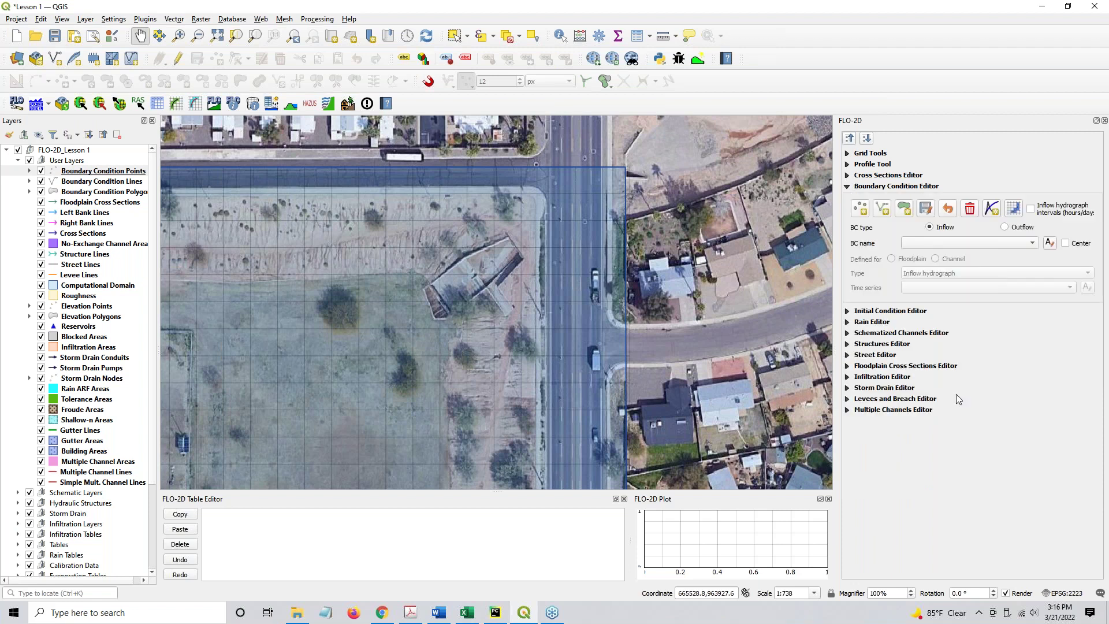
Add a point boundary condition of type Inflow on the basin inlet structure, keeping the autogenerated fid
left_click(860, 210)
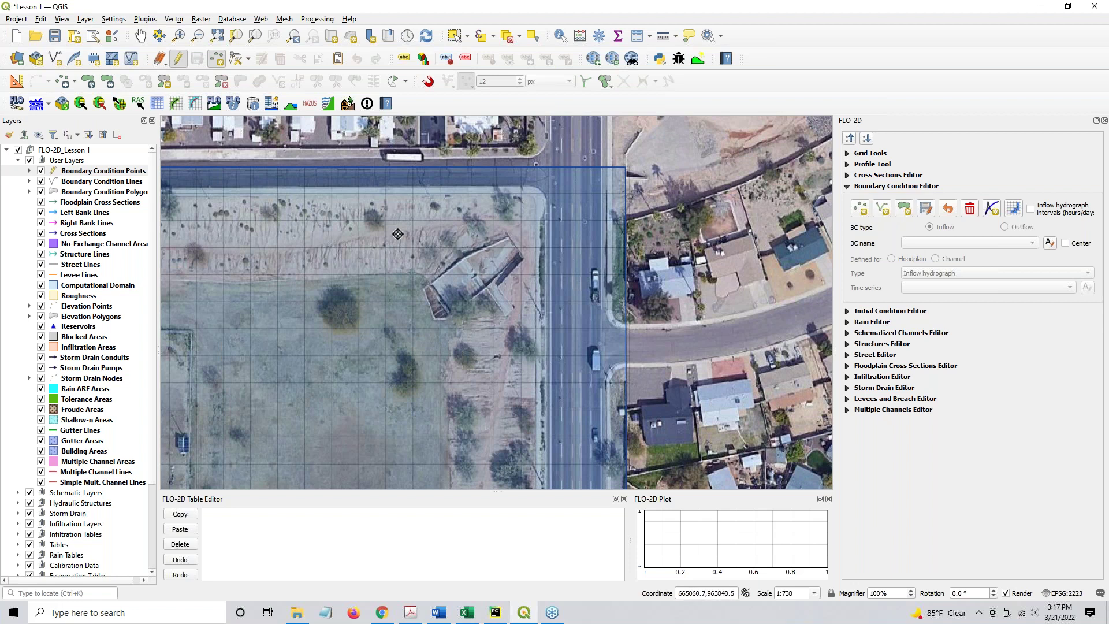
left_click(482, 265)
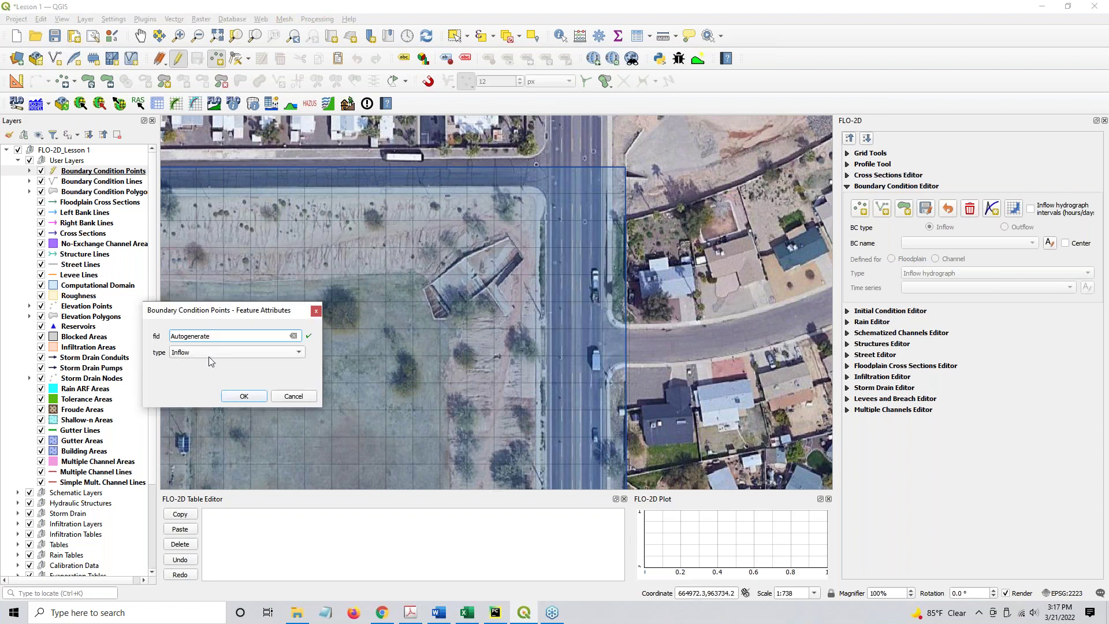
left_click_drag(219, 315, 402, 215)
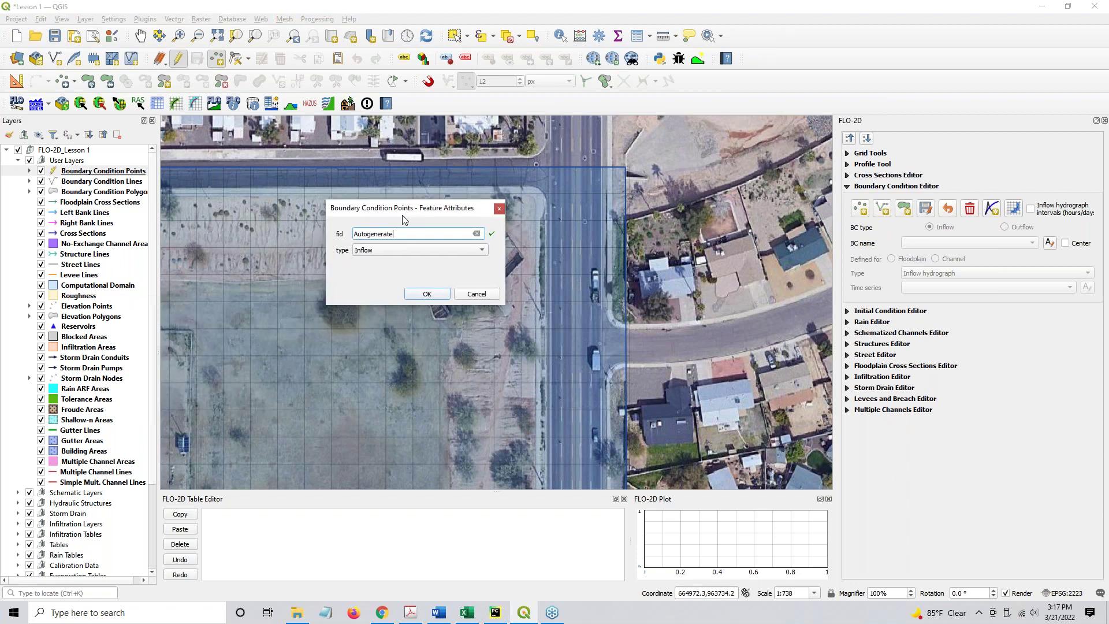
left_click(426, 295)
Save the new inflow point to the Boundary Condition Editor and rename the boundary condition as GroverIn
left_click(924, 210)
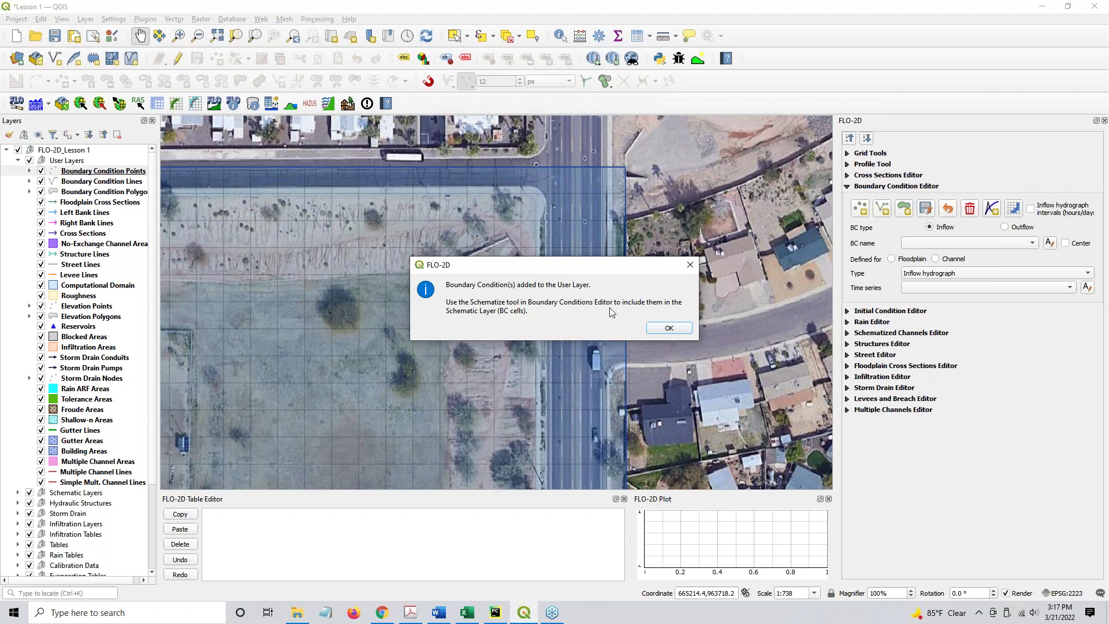
left_click(669, 329)
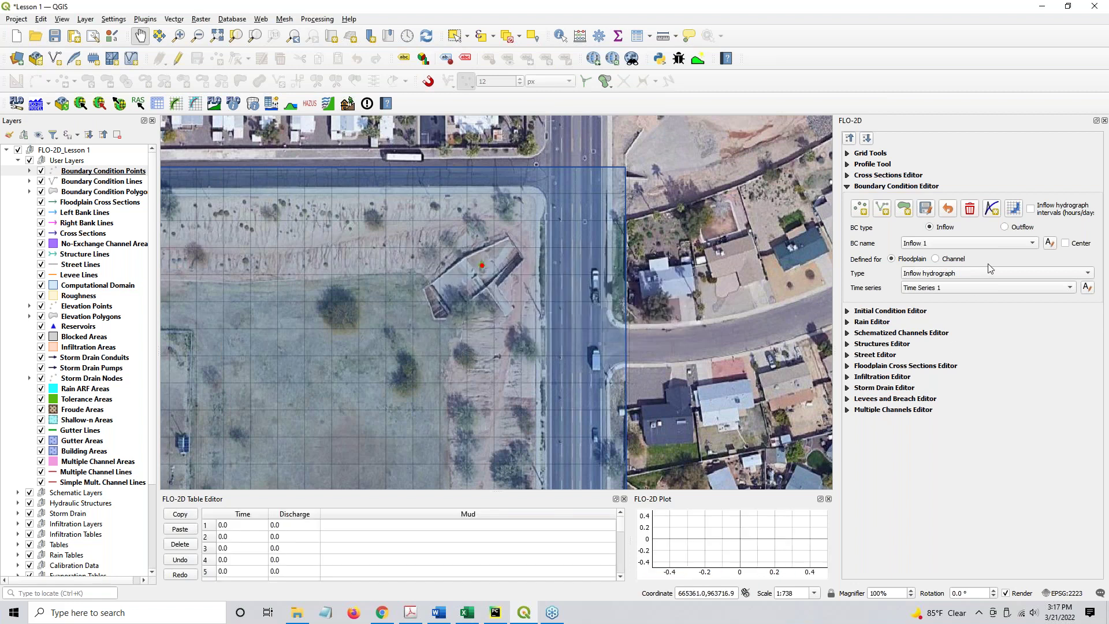
left_click(1051, 243)
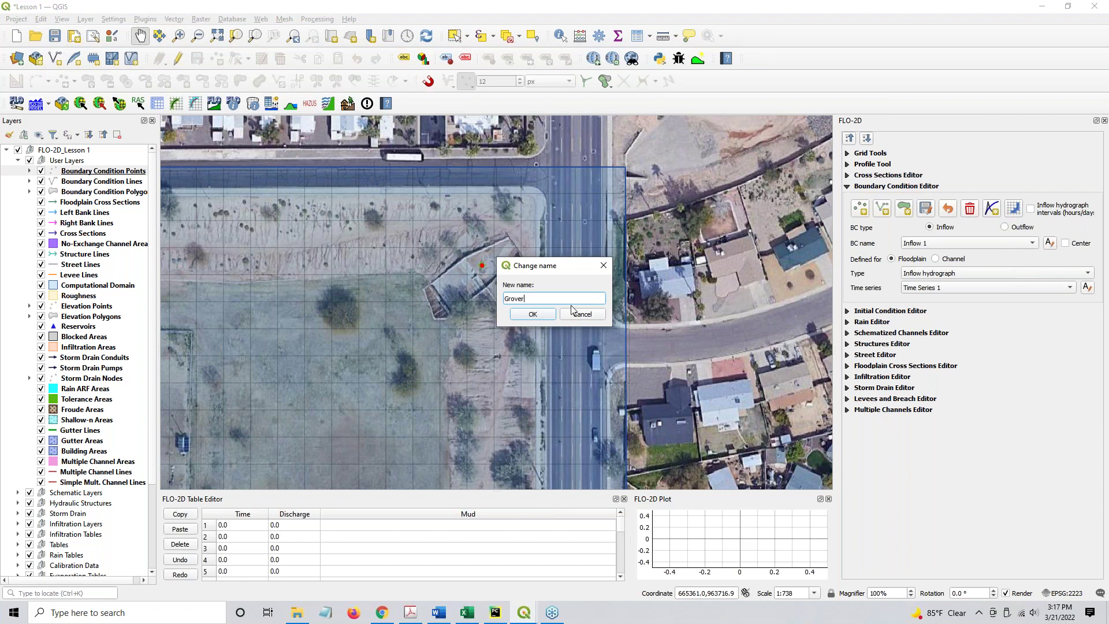
key("Return")
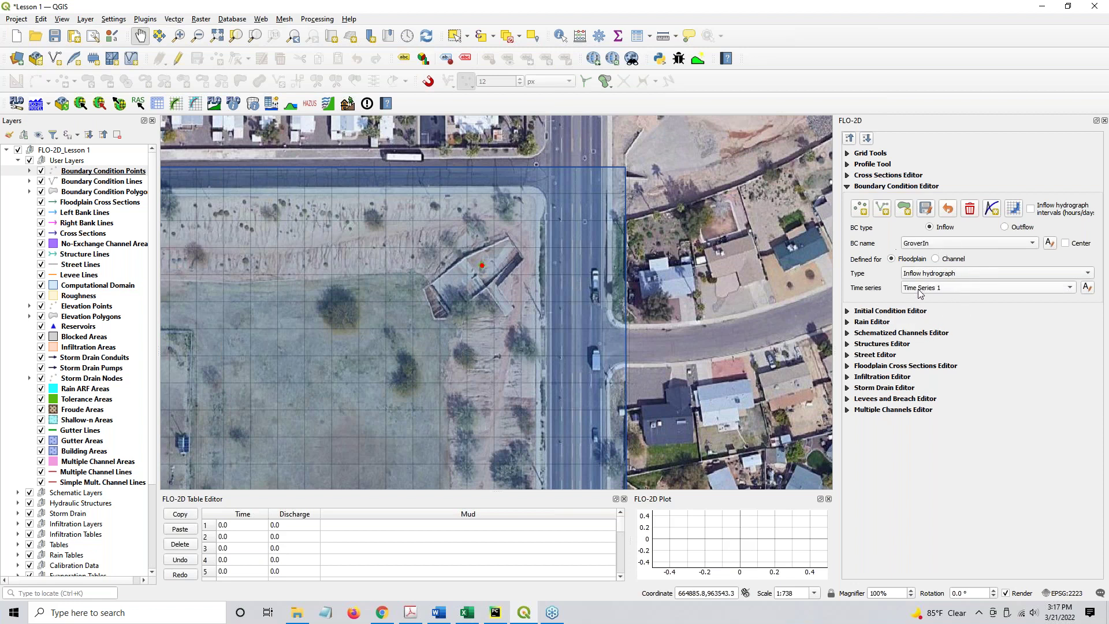
Open the inflow hydrograph file GroverBasinInflow 24hr 100yr.txt from the QGIS Lesson 1 folder
left_click_drag(1108, 116, 663, 96)
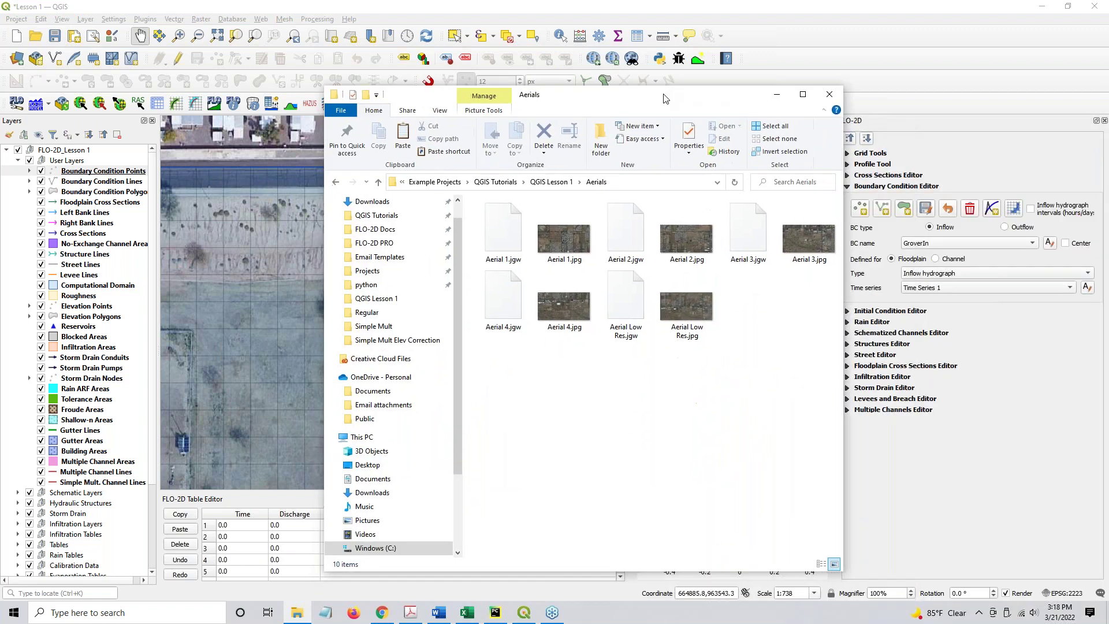
left_click(551, 181)
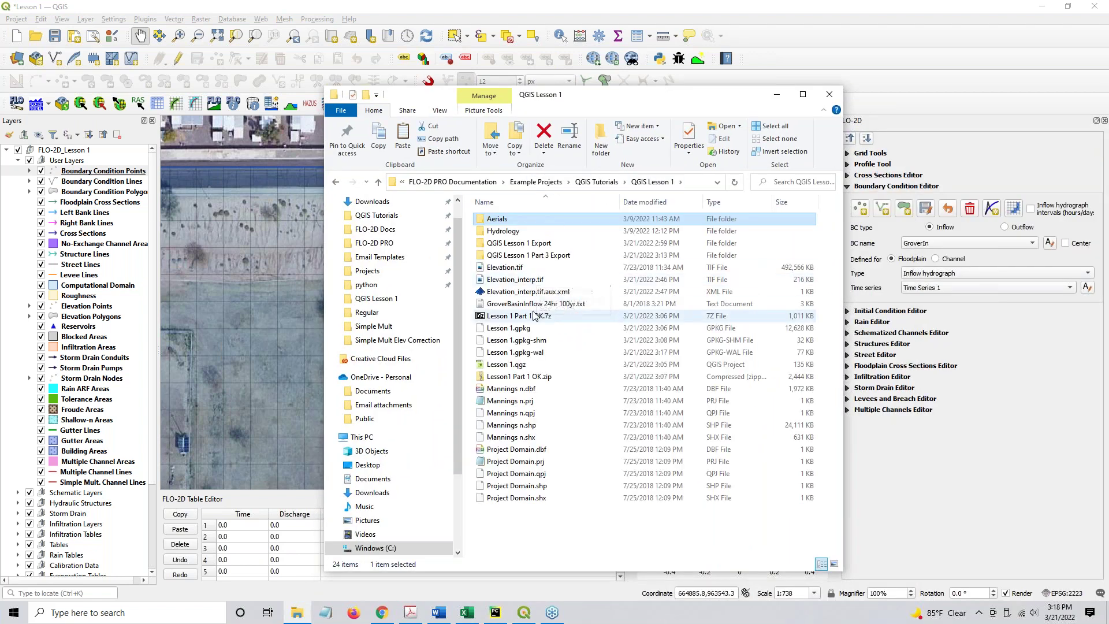
left_click(535, 304)
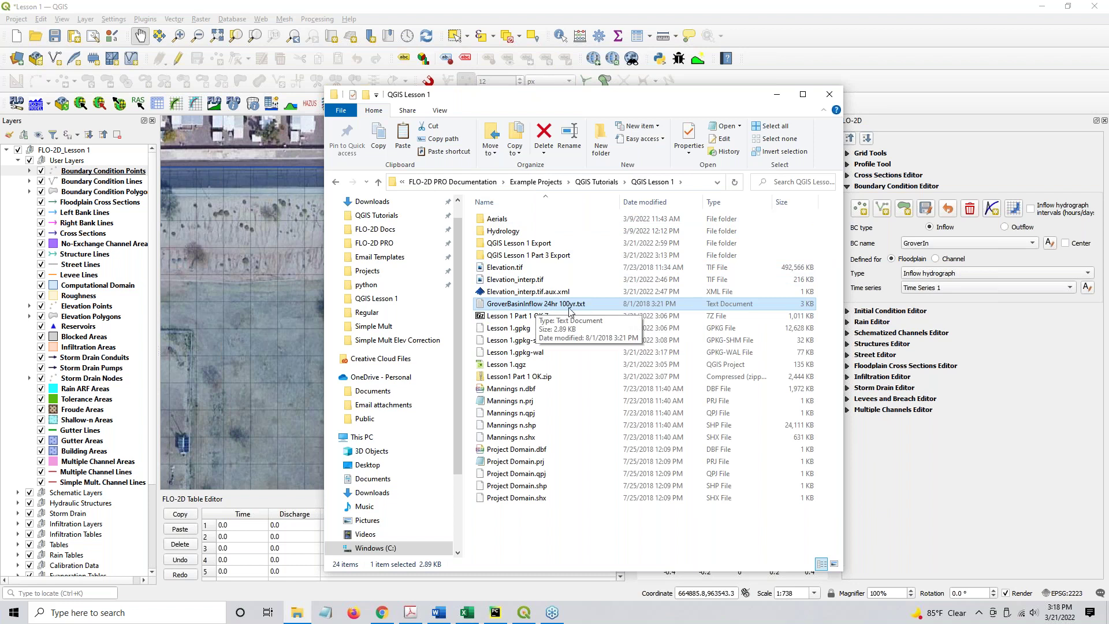
double_click(501, 305)
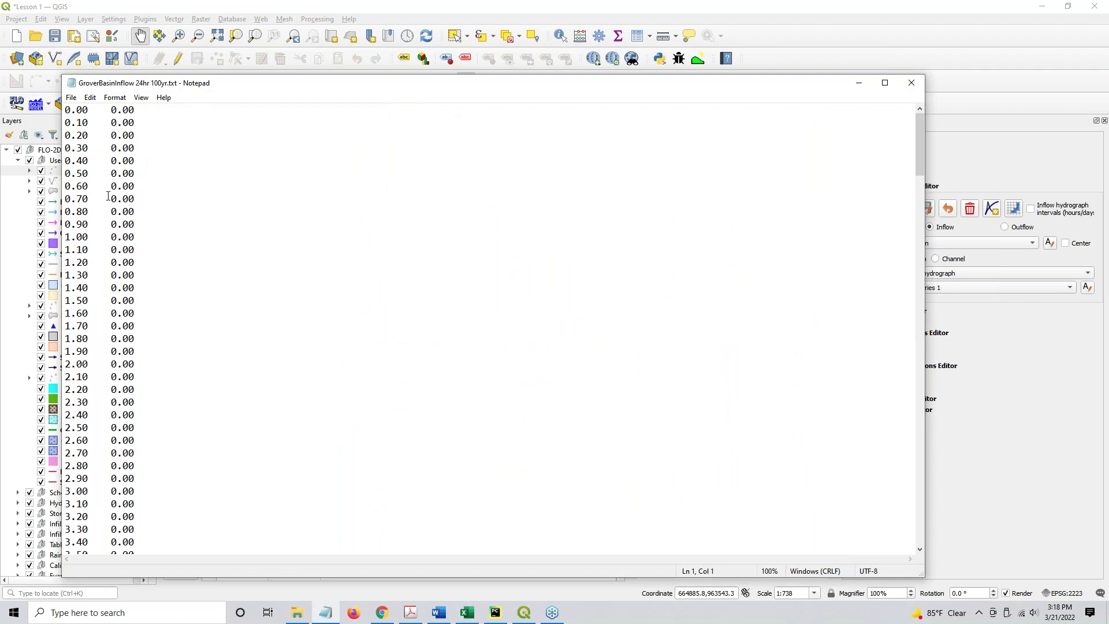
Copy all the hydrograph data from the text file and close the file
key("shift+Right")
left_click_drag(243, 85, 285, 55)
key("ctrl+a")
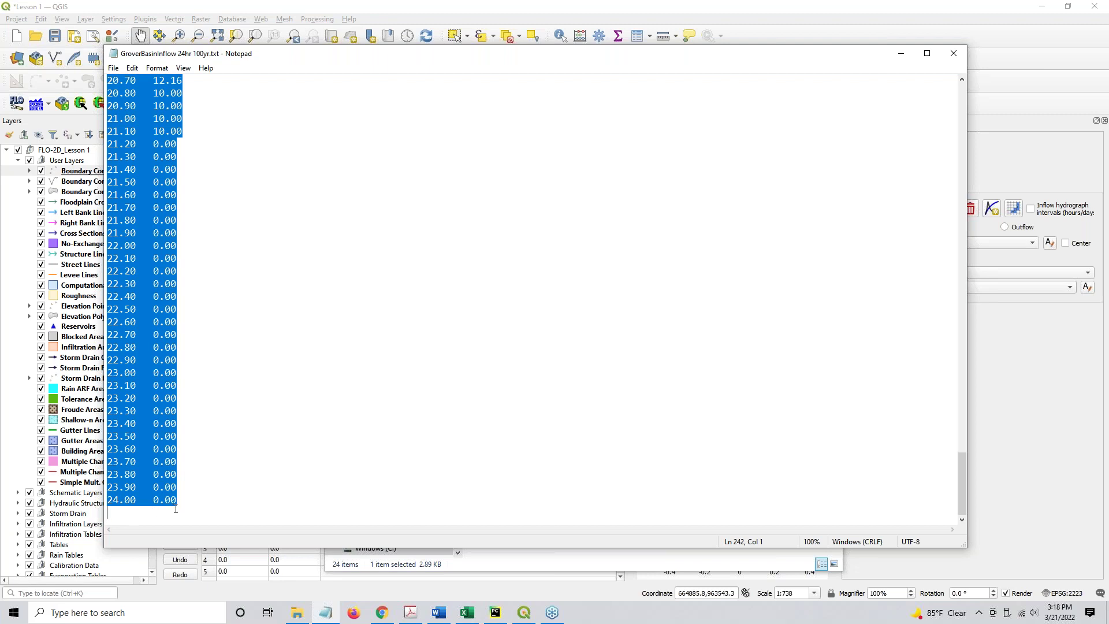
key("ctrl+c")
key("alt+F4")
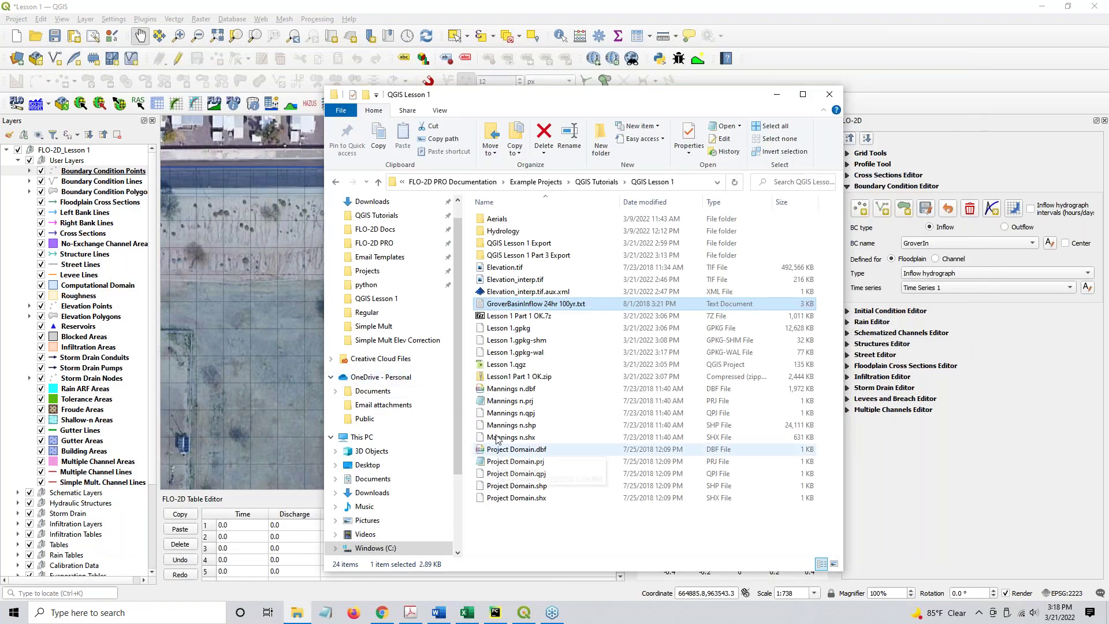
Reopen GroverBasinInflow 24hr 100yr.txt, copy all of its hydrograph data again, and close the file
double_click(520, 304)
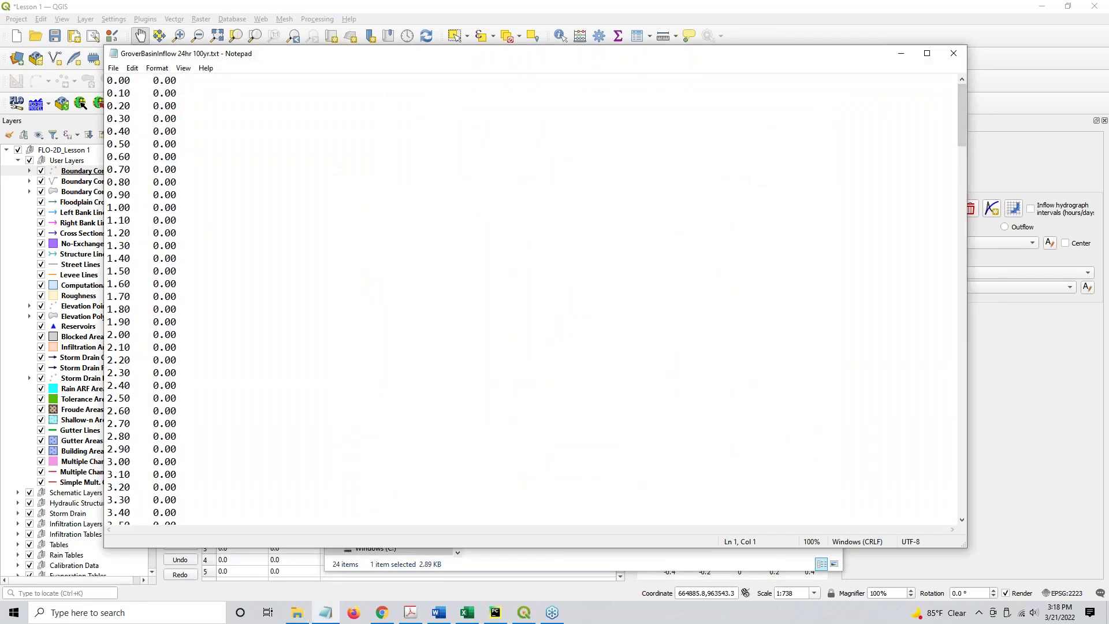
key("ctrl+a")
key("ctrl+c")
key("alt+F4")
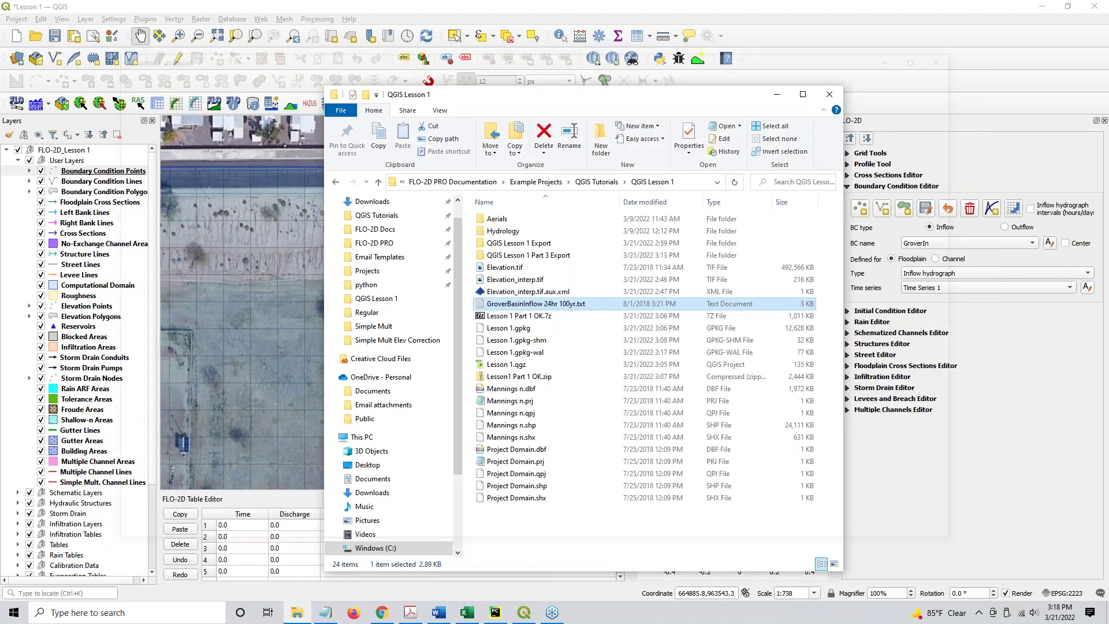
key("Return")
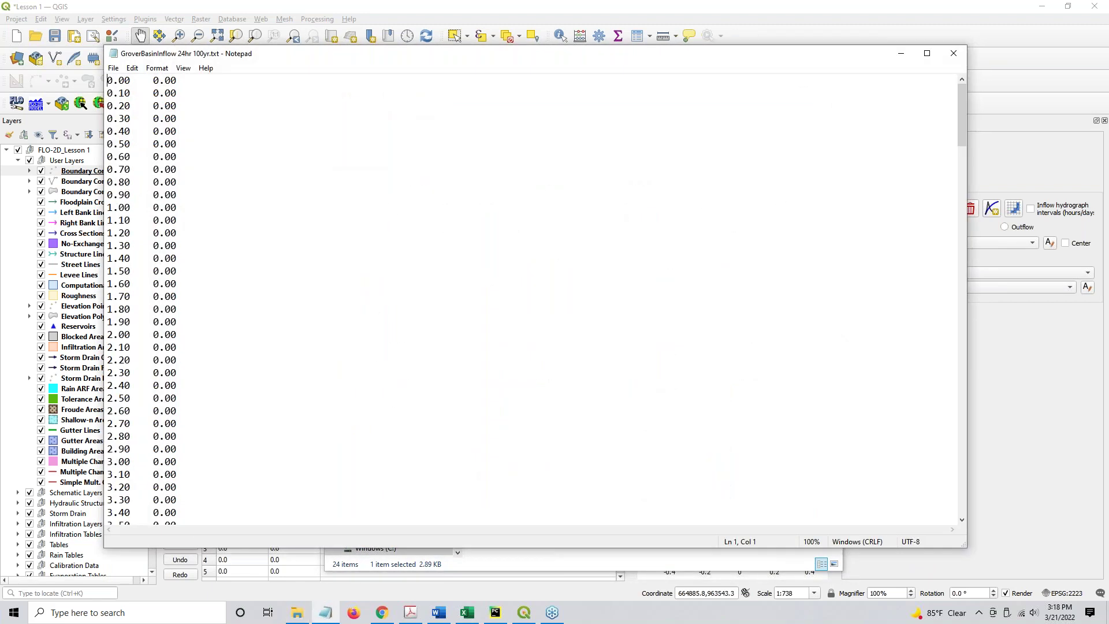
key("ctrl+a")
key("alt+F4")
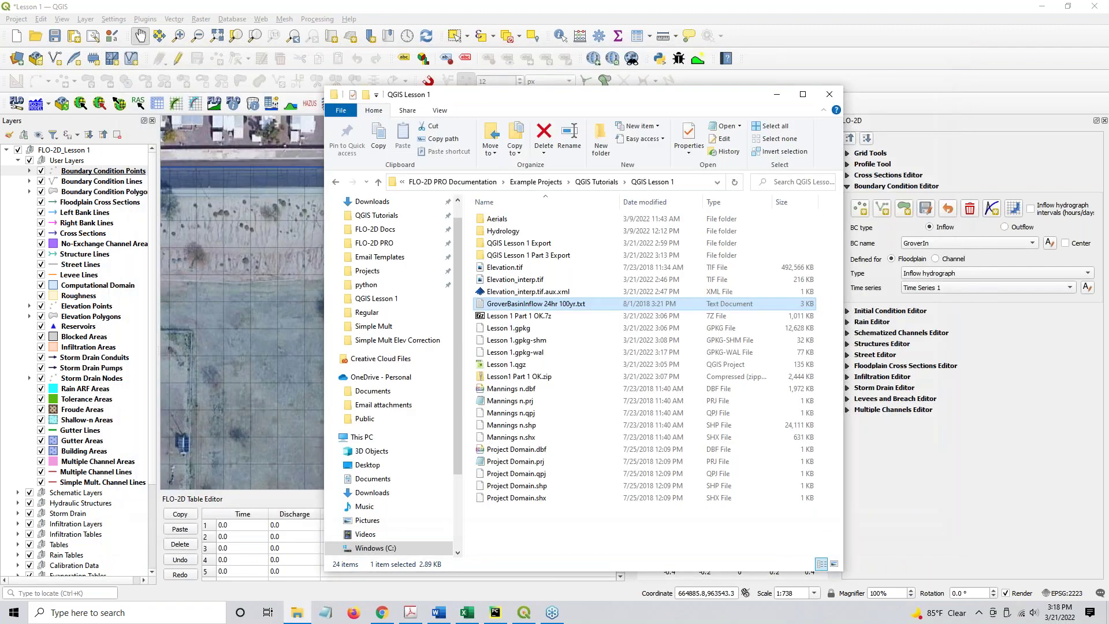
key("Return")
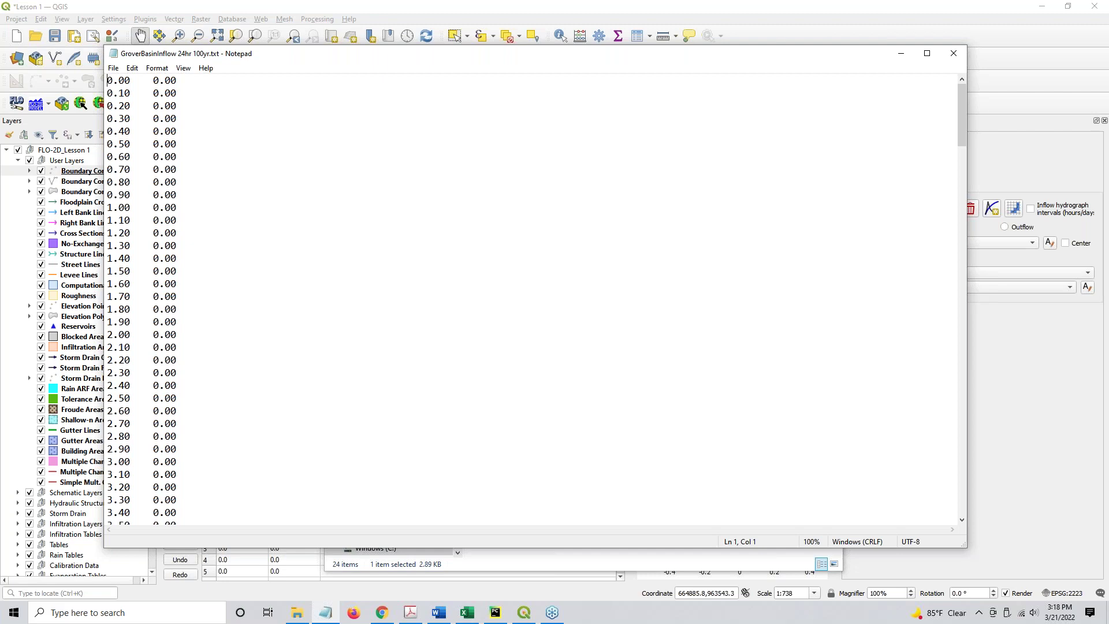
key("ctrl+a")
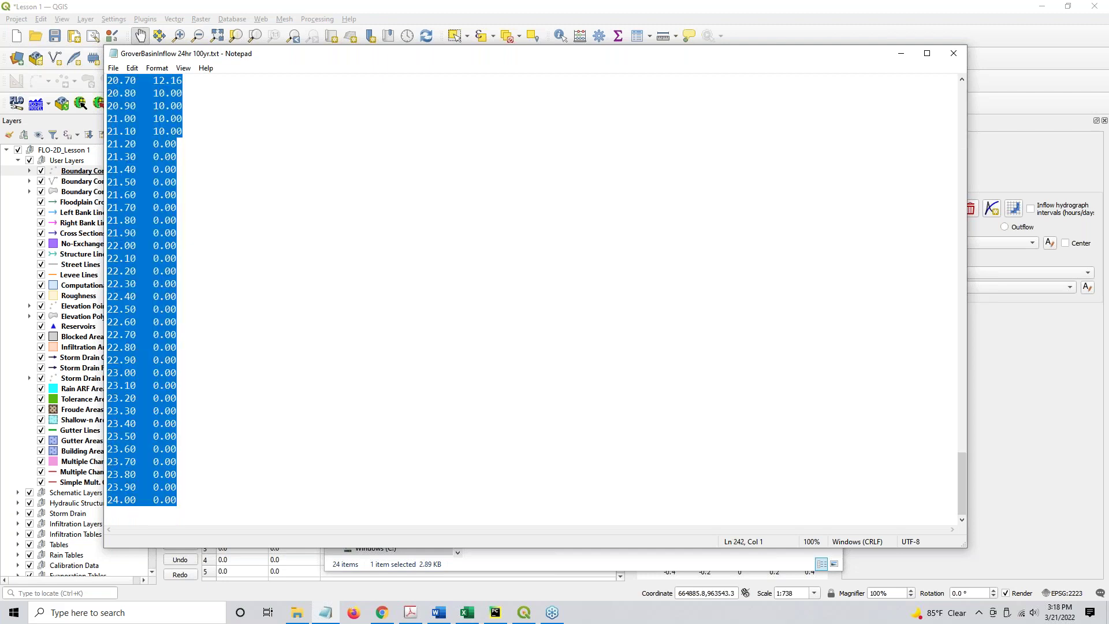
key("alt+F4")
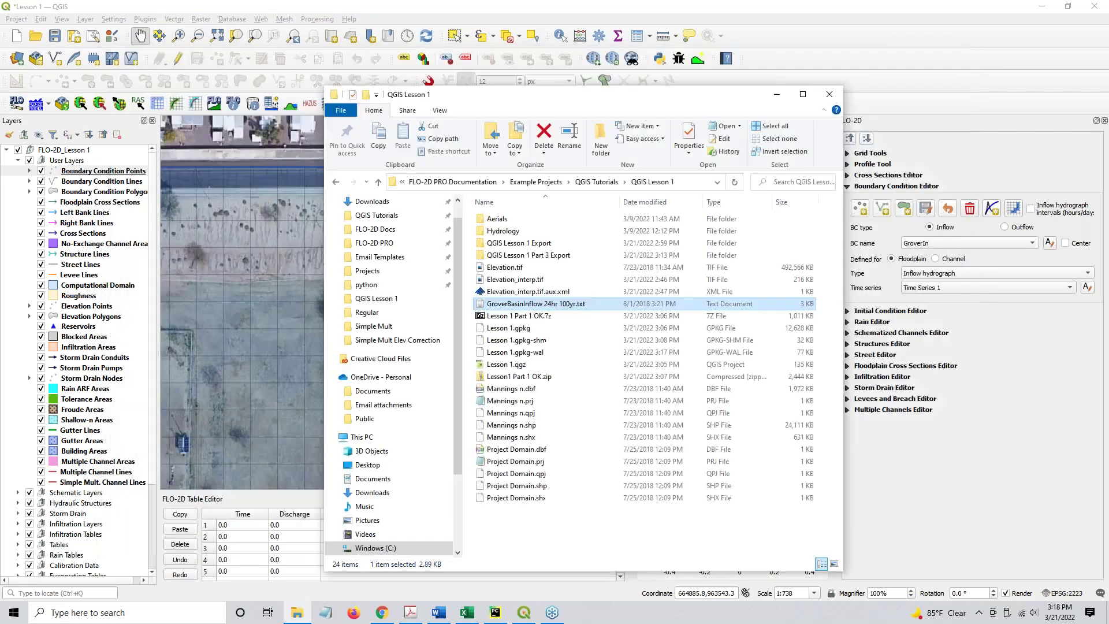
Return to QGIS and paste the copied hydrograph into the FLO-2D Table Editor, starting at the first Time cell
left_click(774, 96)
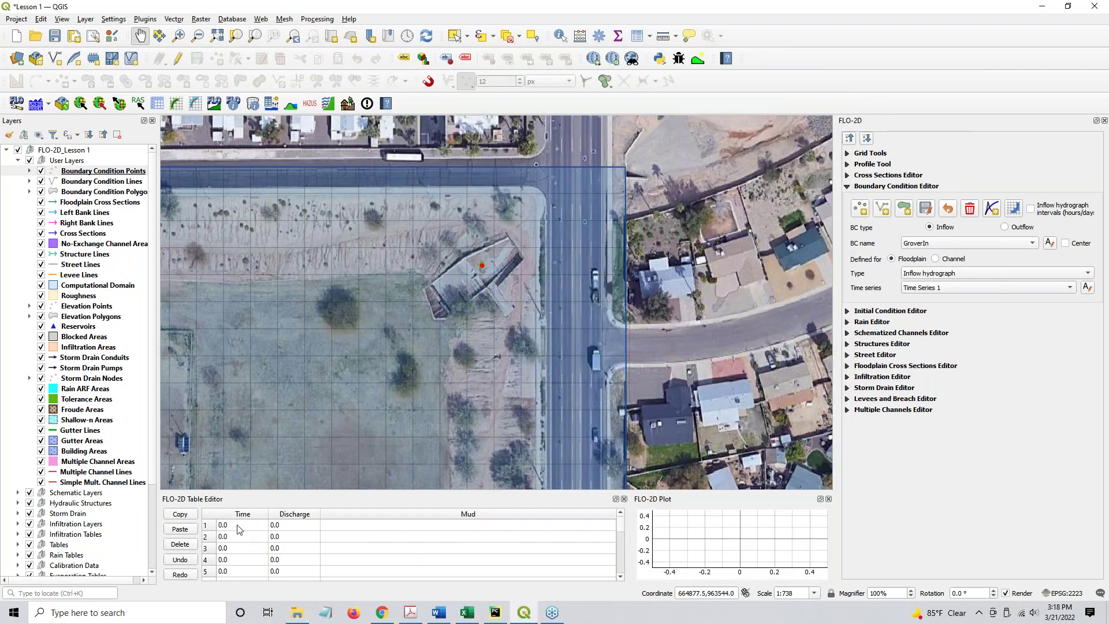
left_click(239, 530)
left_click(177, 530)
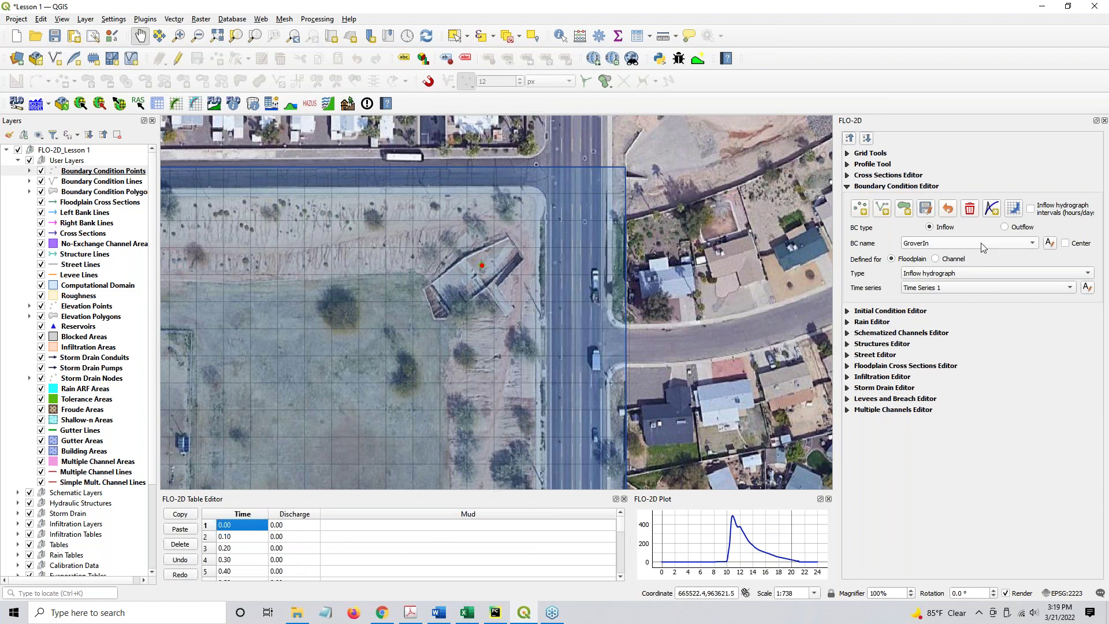
Rename the inflow's time series as GroverIn 100yr 24hr
left_click(955, 295)
left_click(1088, 287)
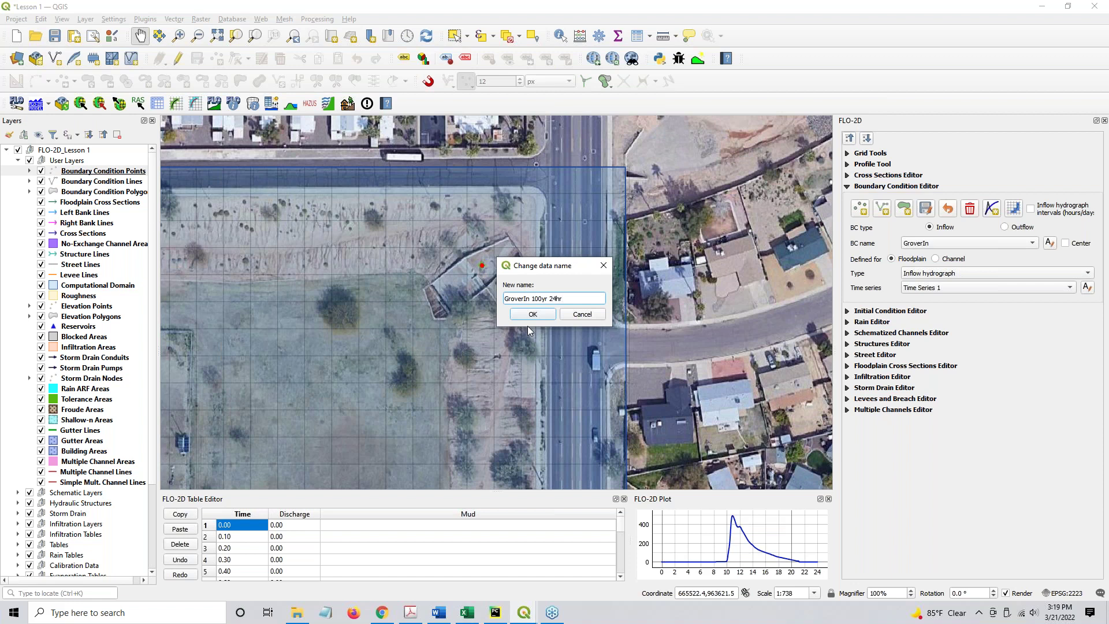
type("GroverIn 100yr 24hr")
left_click(529, 316)
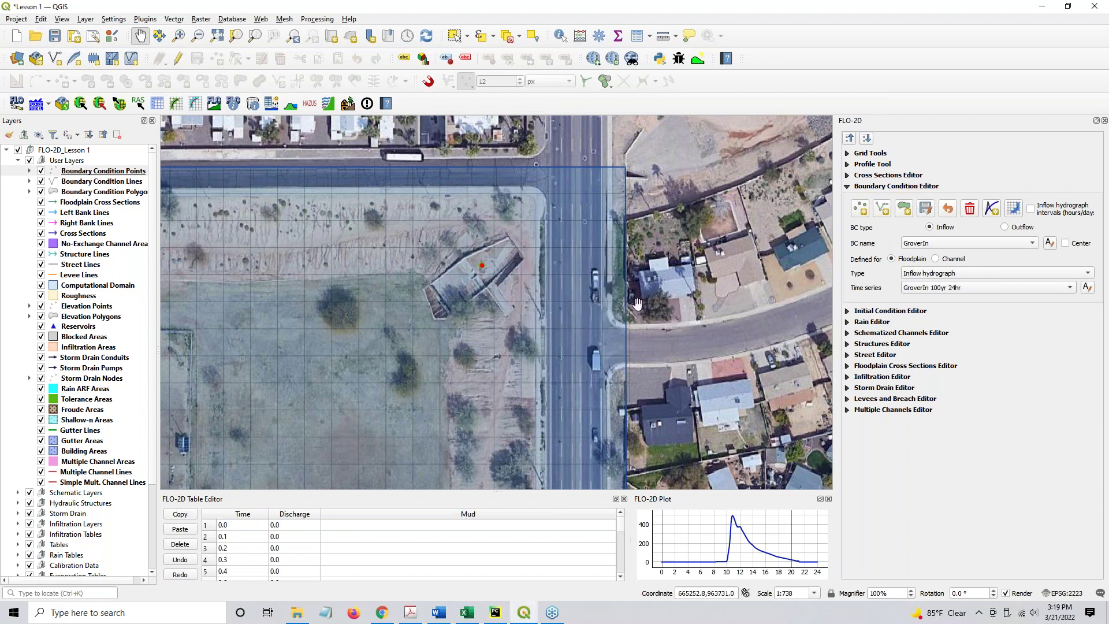
Schematize the boundary conditions and check the inflow grid cell on the basin inlet structure
left_click(1013, 210)
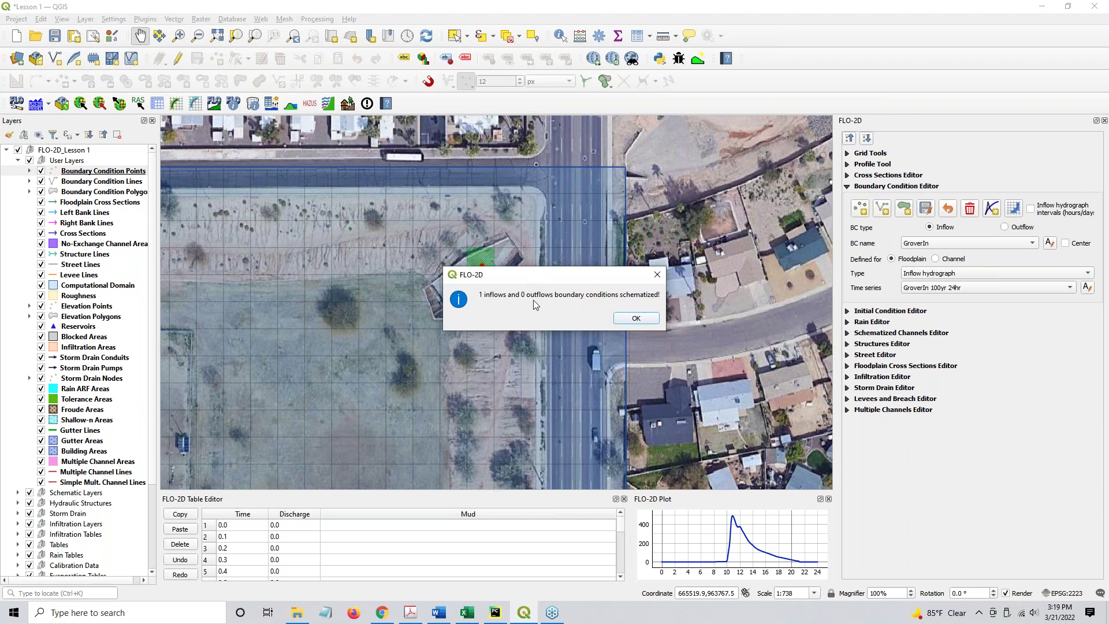
left_click(637, 319)
scroll(475, 265, "up", 1)
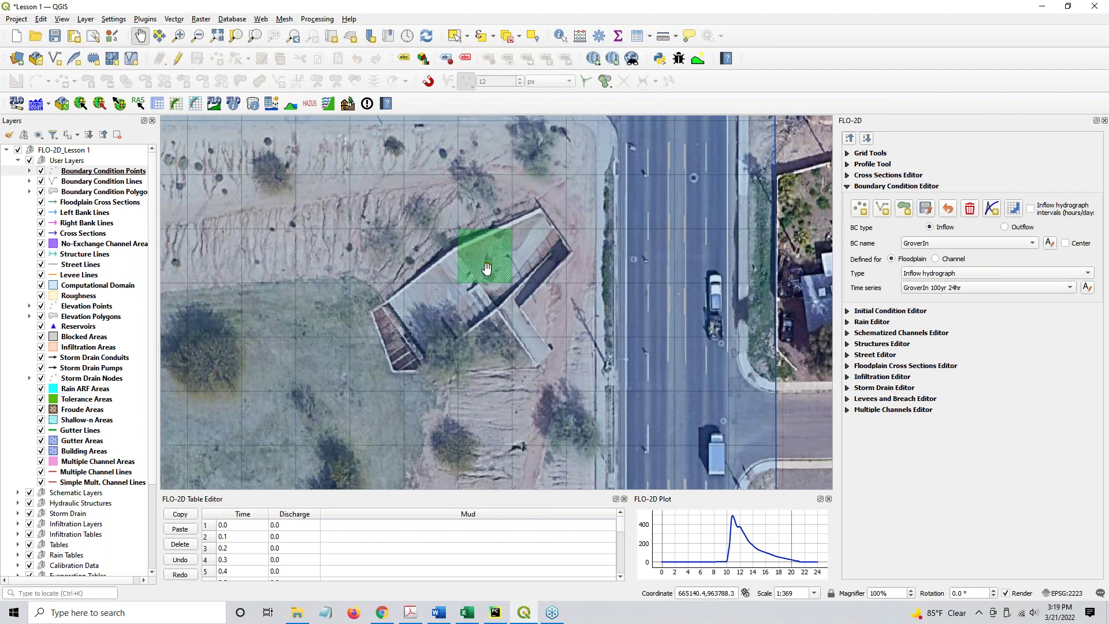
scroll(487, 268, "down", 3)
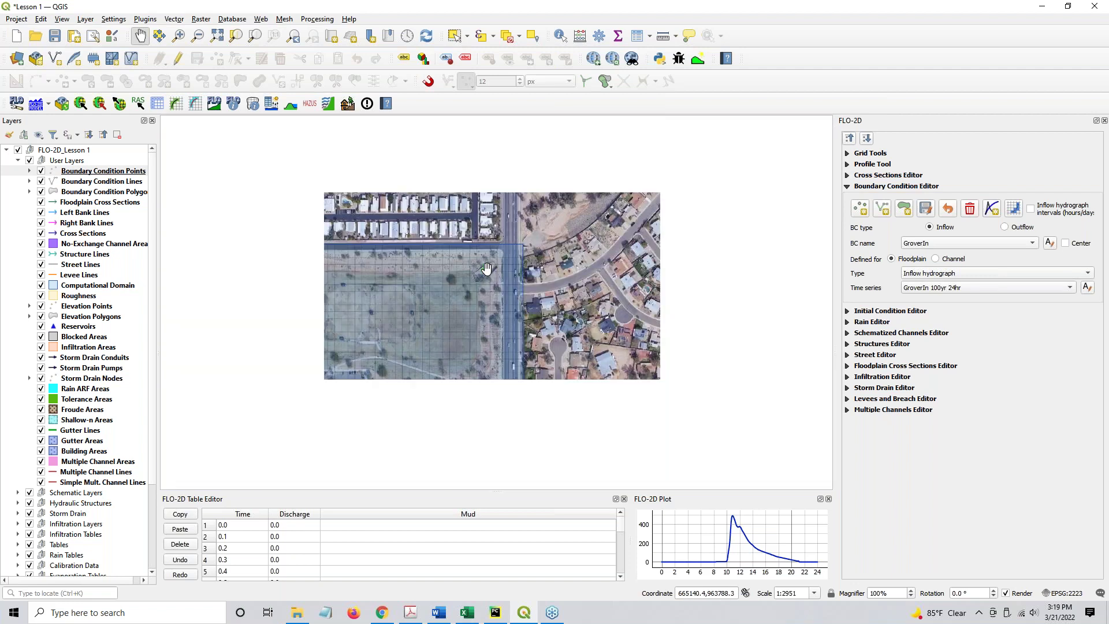
Zoom the map to the full extent of the Computational Domain layer
left_click_drag(503, 266, 560, 250)
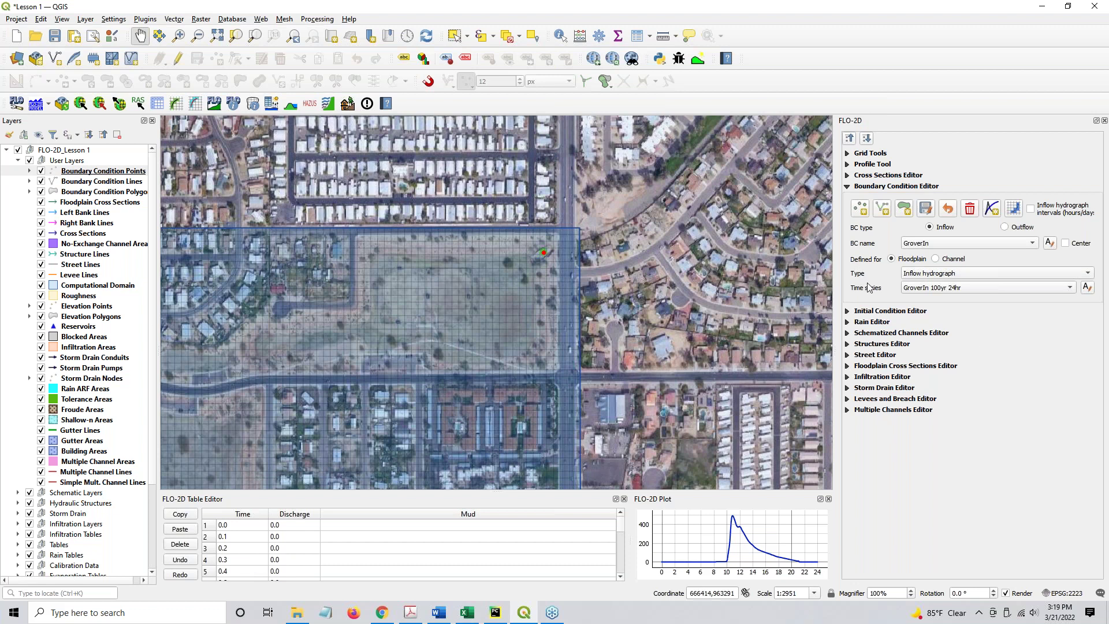
scroll(402, 375, "down", 1)
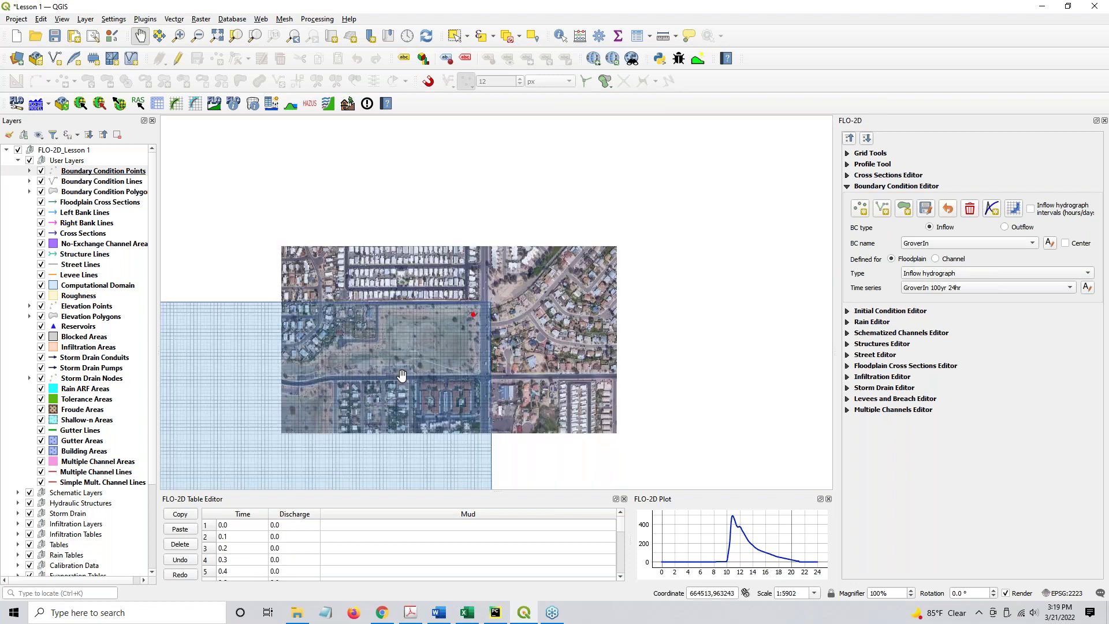
left_click_drag(383, 412, 687, 248)
scroll(687, 249, "down", 2)
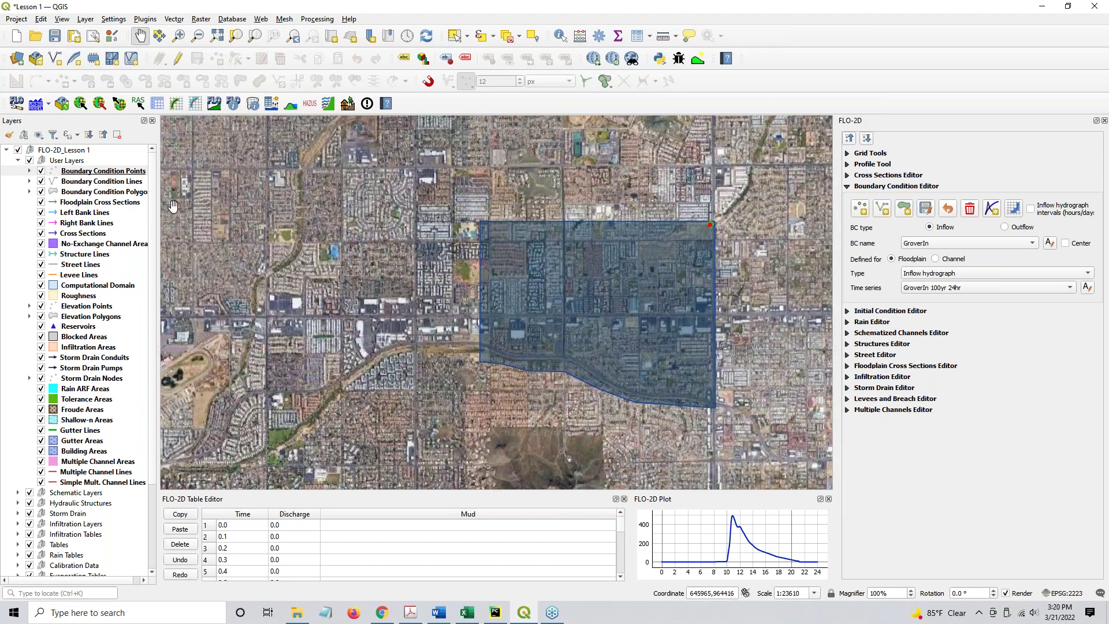
left_click(79, 287)
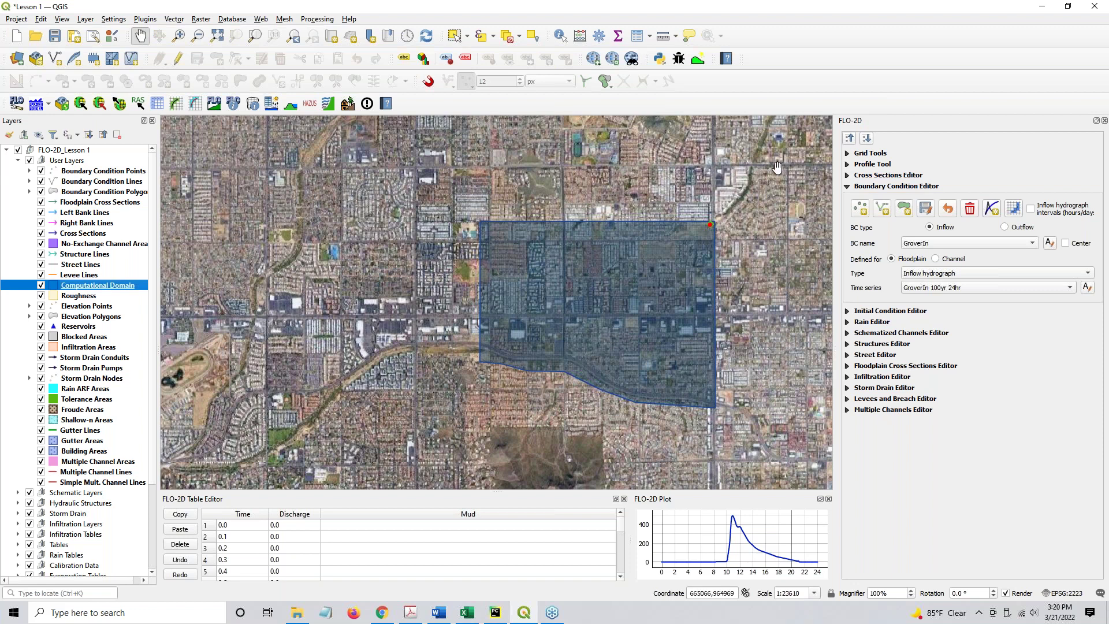
left_click(254, 36)
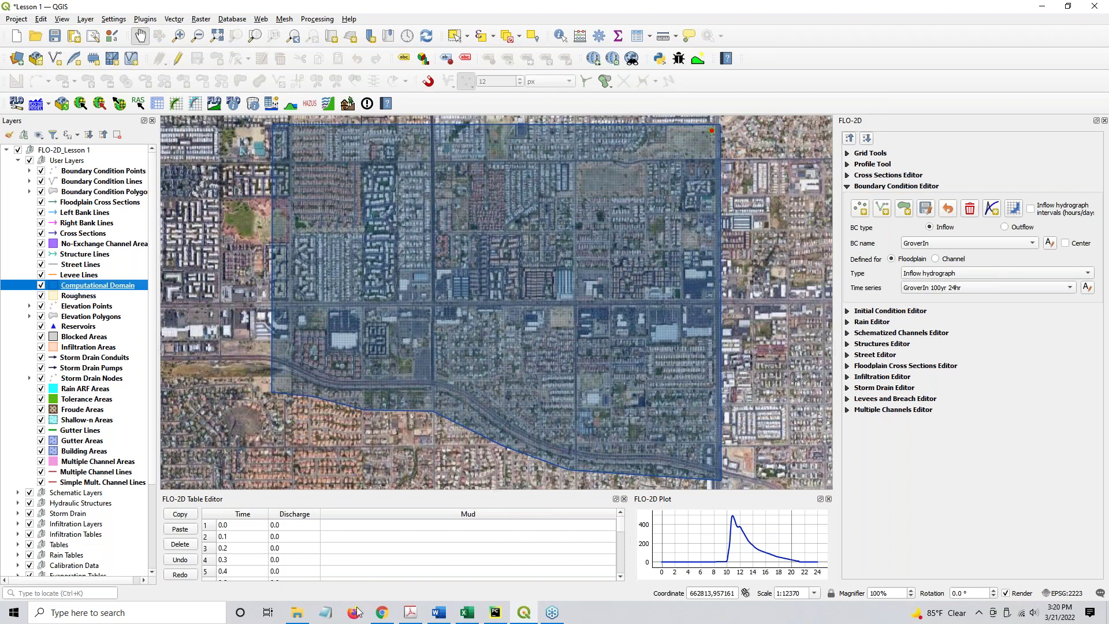
Switch to the Chrome lesson page and read the Step 5 instructions for assigning uniform rainfall, including the time series import
left_click(380, 614)
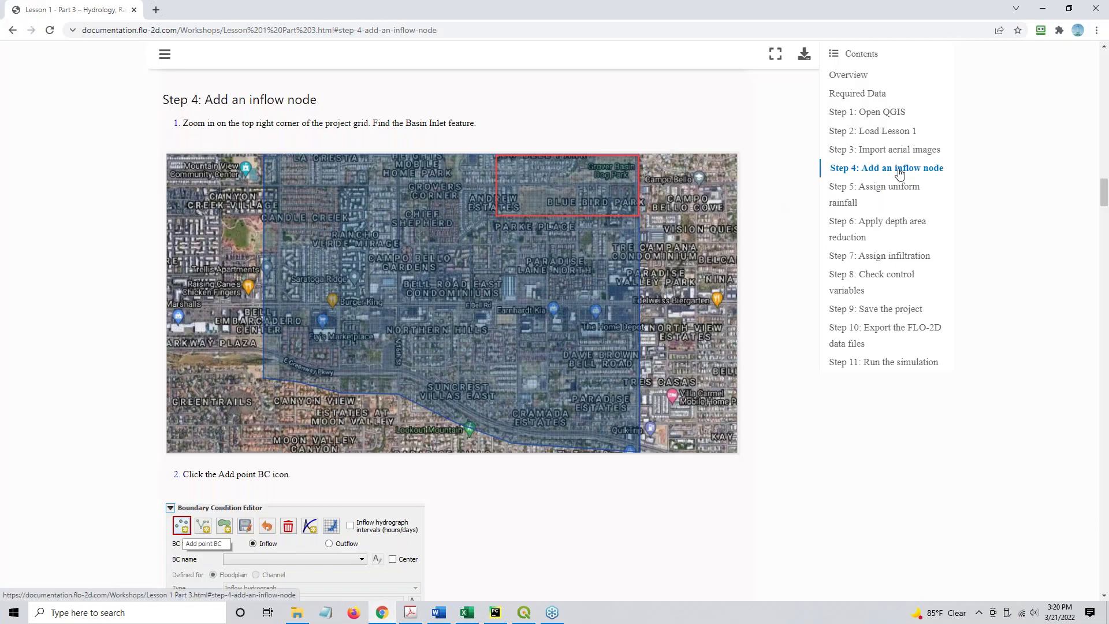
left_click(861, 191)
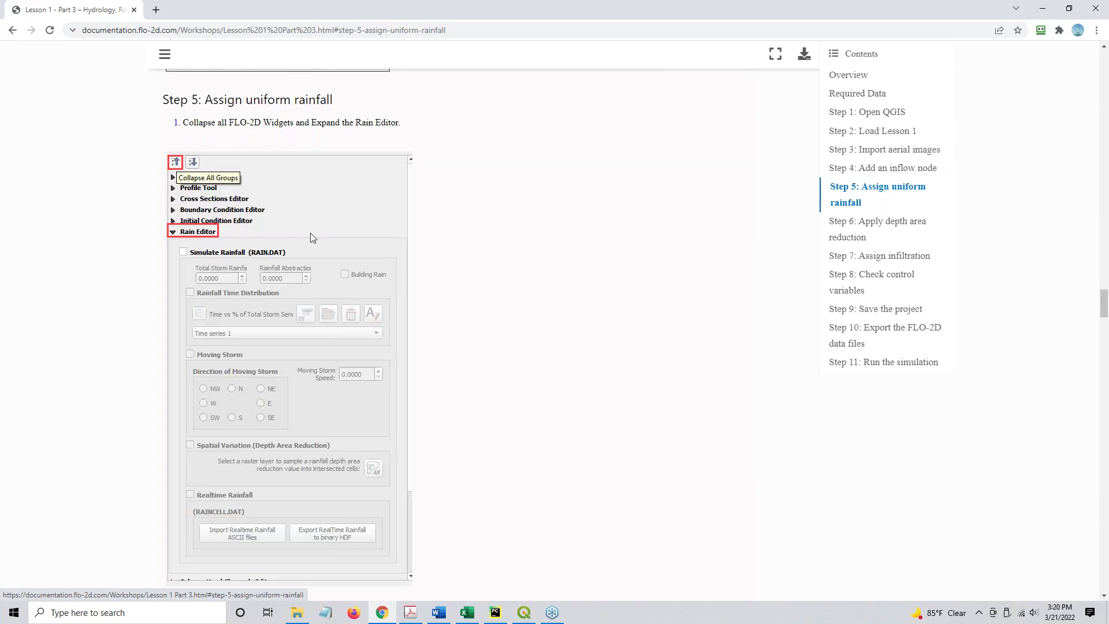
left_click_drag(211, 122, 444, 115)
left_click(175, 164)
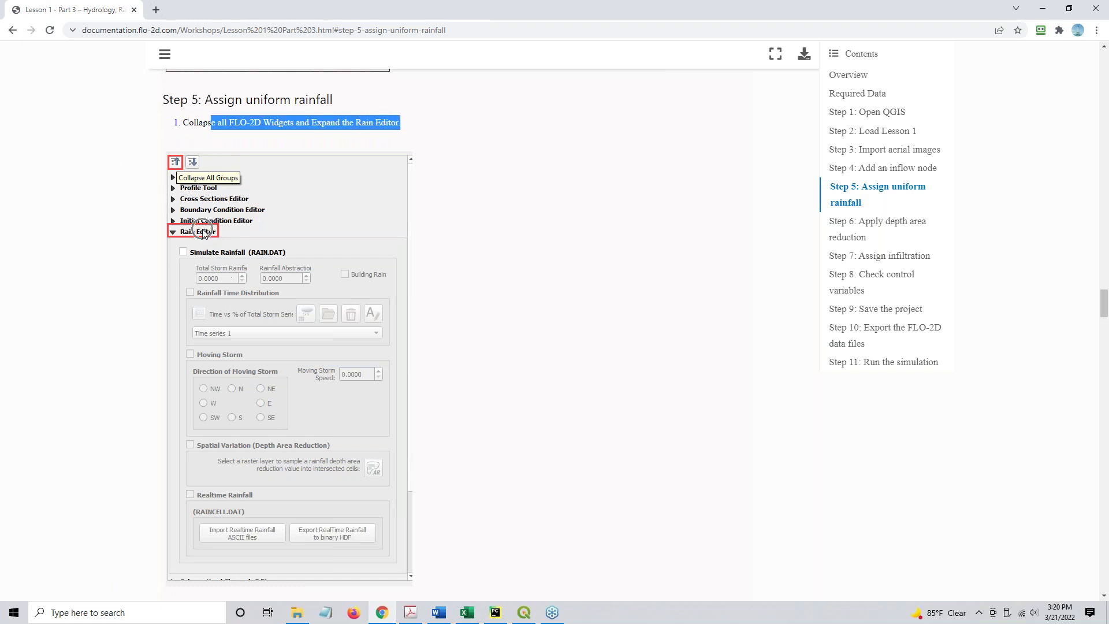
scroll(306, 274, "down", 2)
scroll(306, 274, "down", 8)
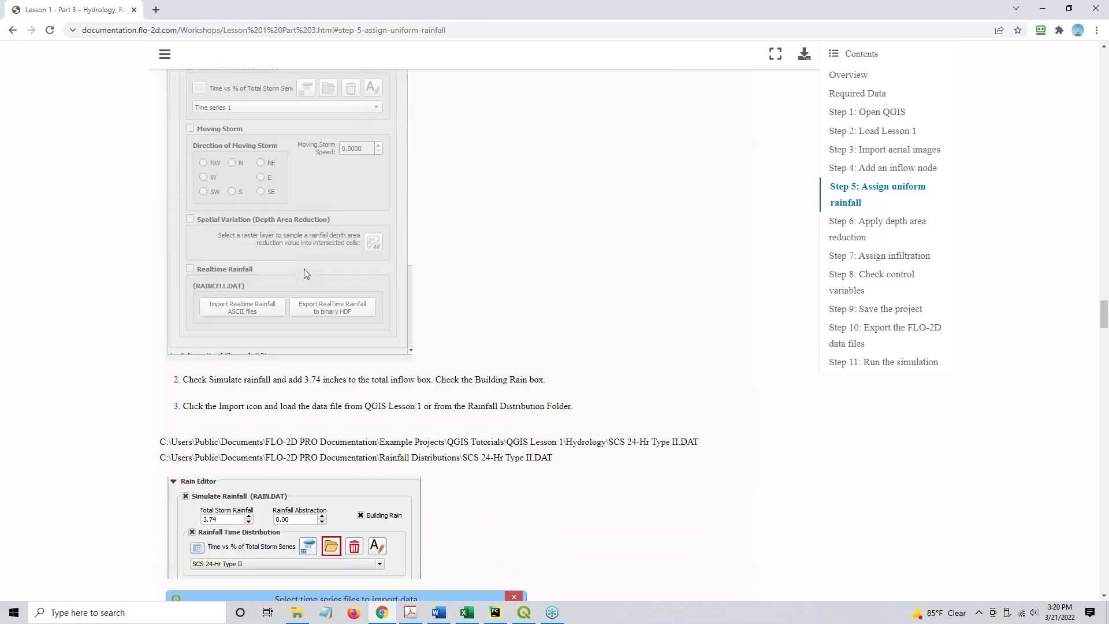
scroll(305, 273, "up", 1)
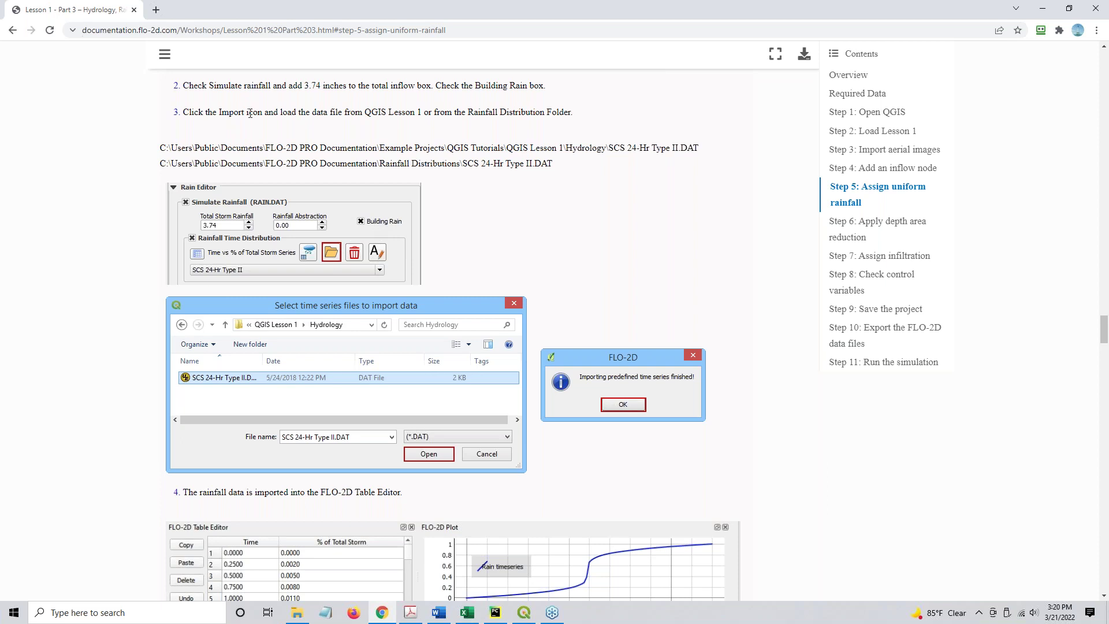
left_click(334, 253)
scroll(306, 450, "down", 3)
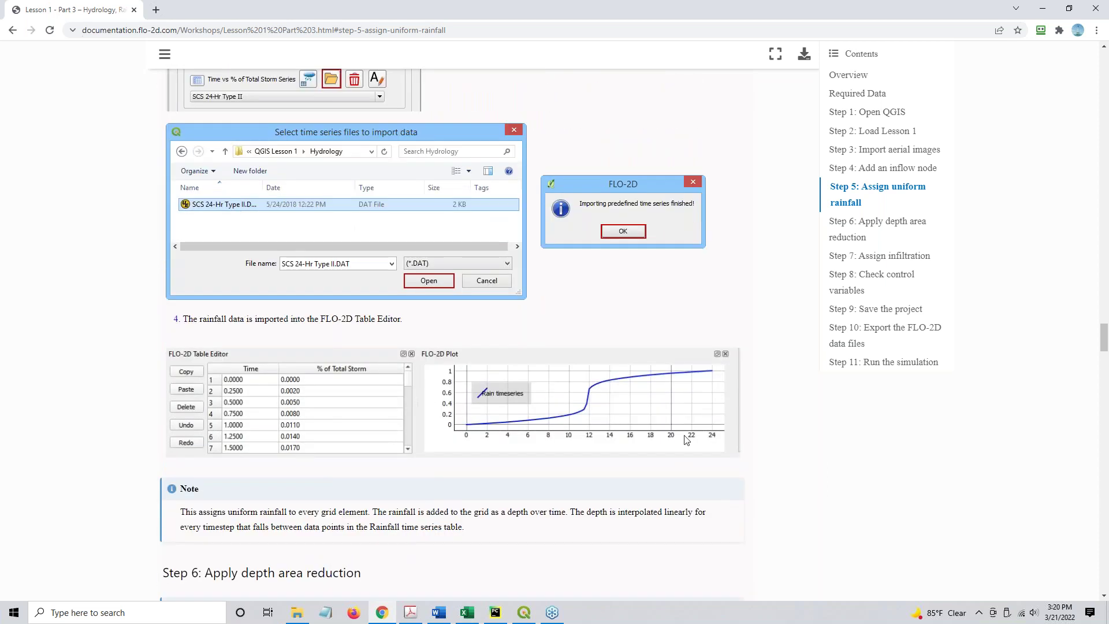
scroll(322, 422, "down", 2)
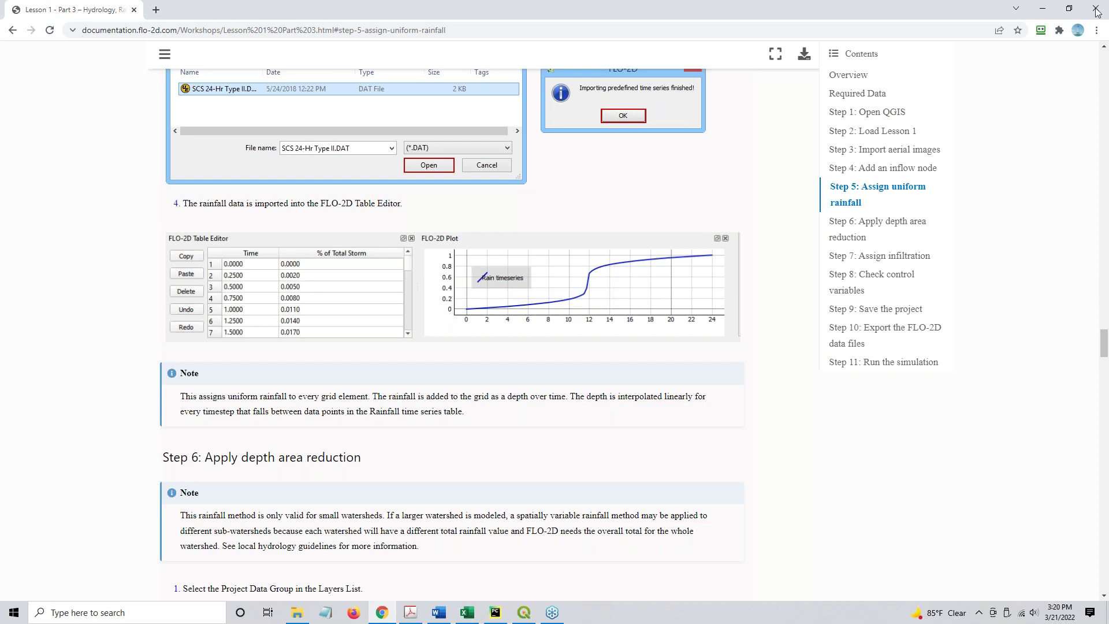
left_click(1047, 10)
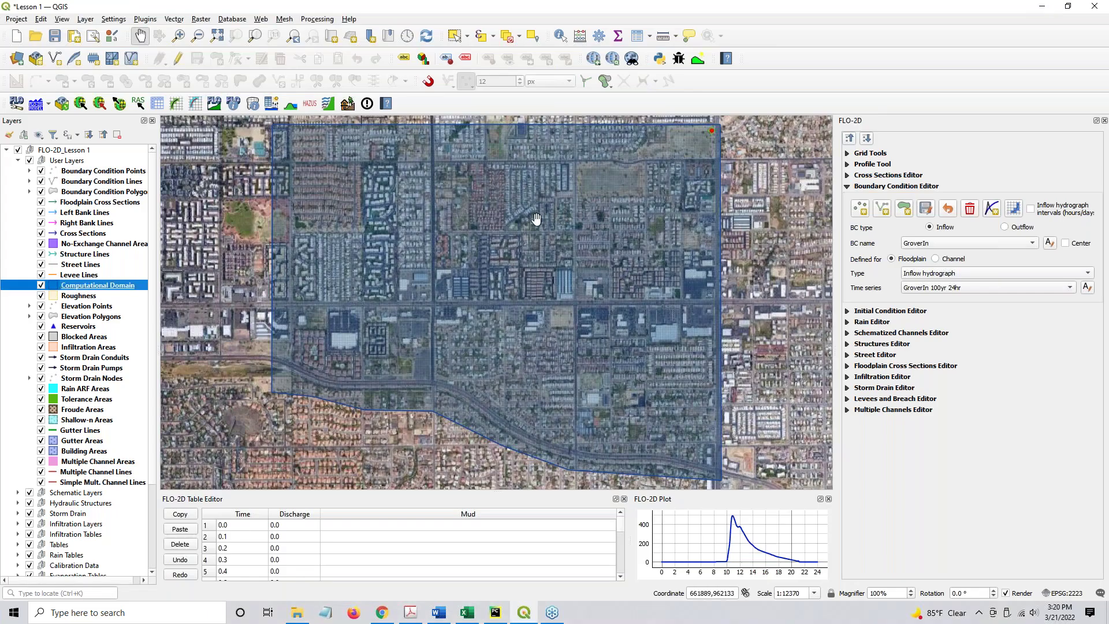
In the Rain Editor, enable Simulate Rainfall with a total storm rainfall of 3.74 and turn on Building Rain
left_click(850, 139)
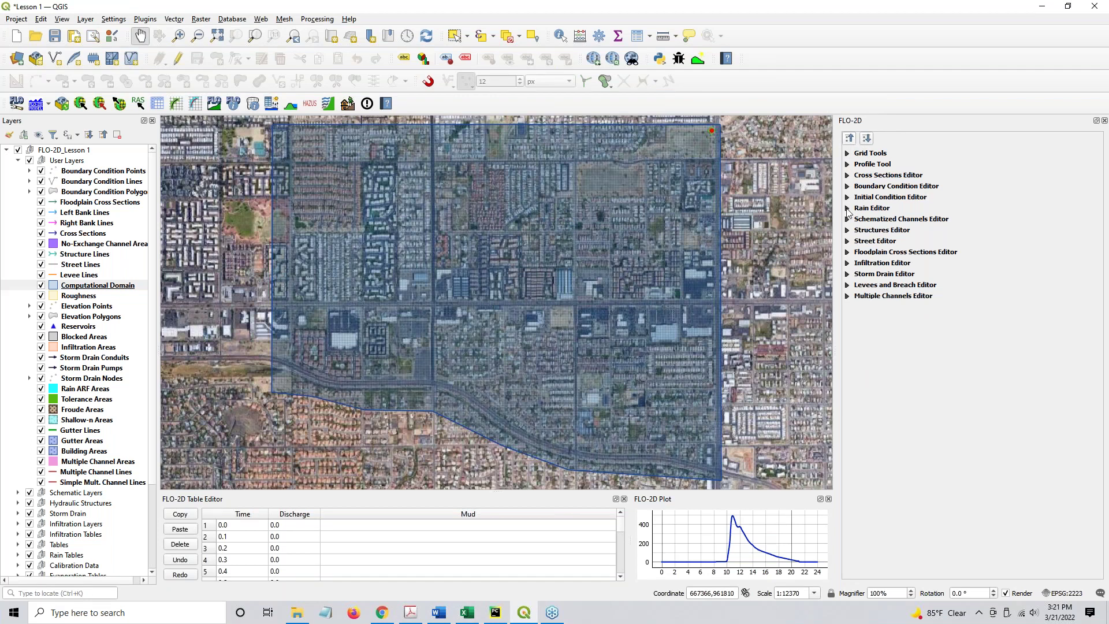
left_click(848, 210)
left_click(857, 229)
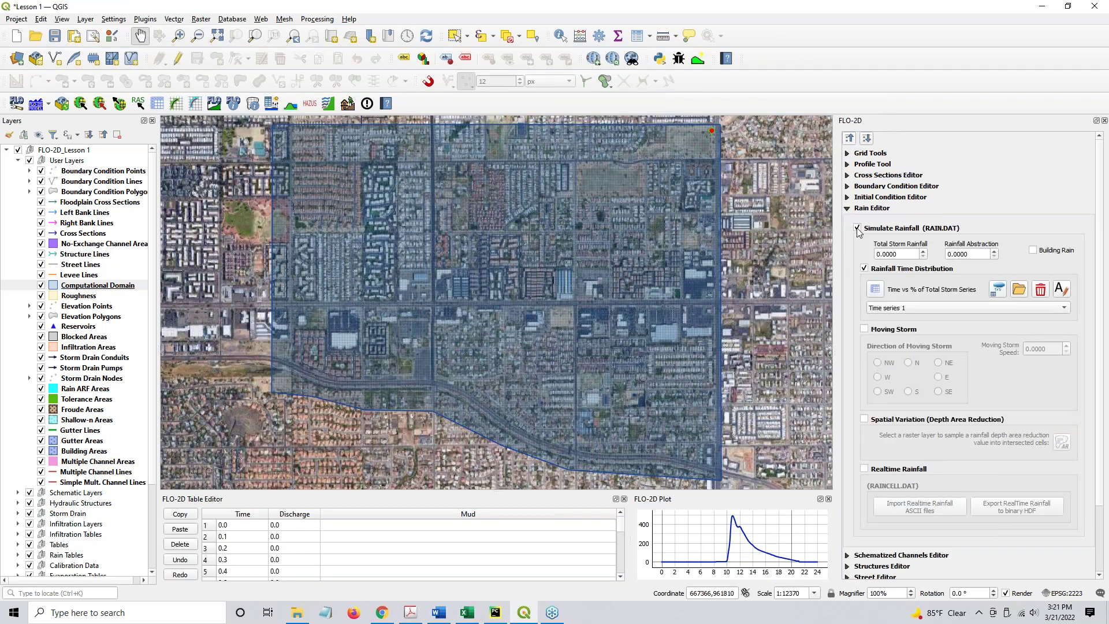
double_click(902, 254)
type("3.74")
left_click(1033, 252)
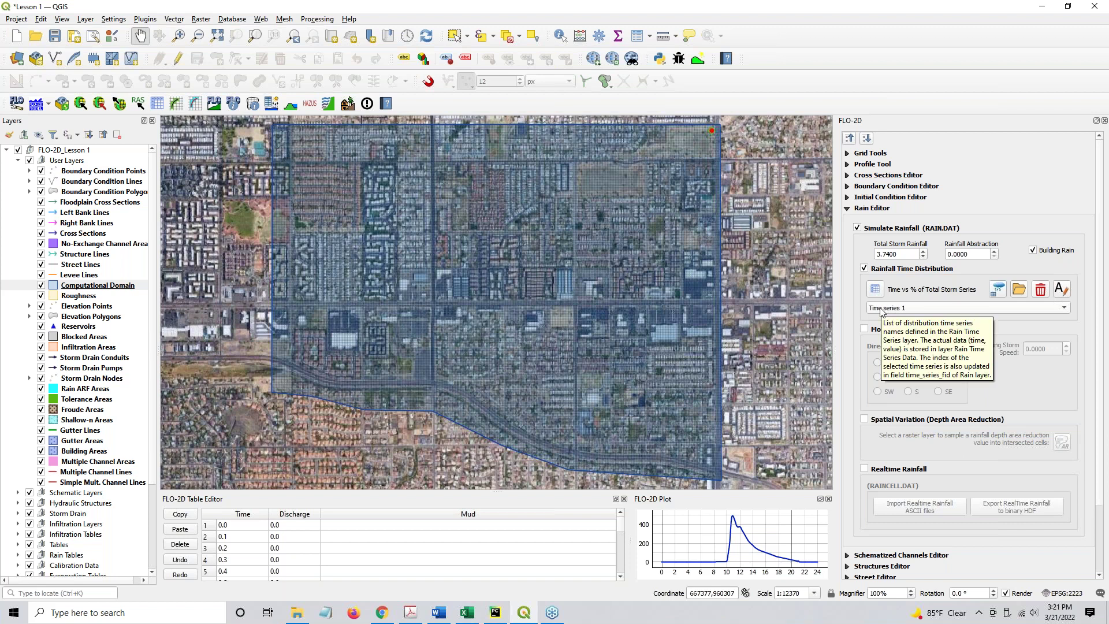
Start a rainfall time series import, choose SCS 24-Hr Type II.DAT in Rainfall Distributions, and browse up to the FLO-2D PRO Documentation folder
left_click(1020, 290)
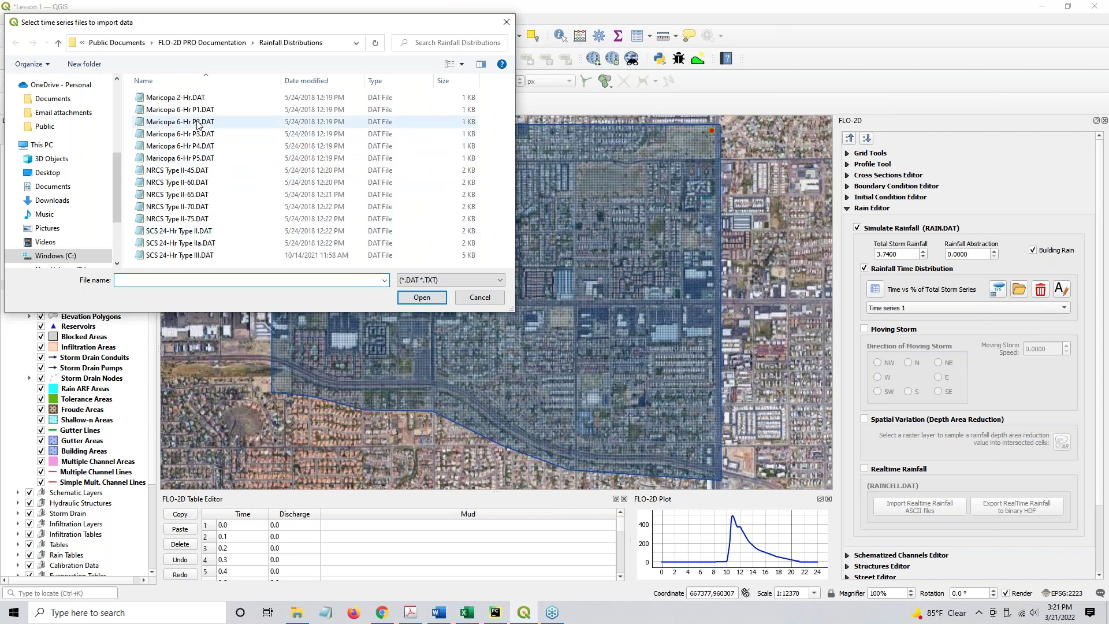
left_click(182, 233)
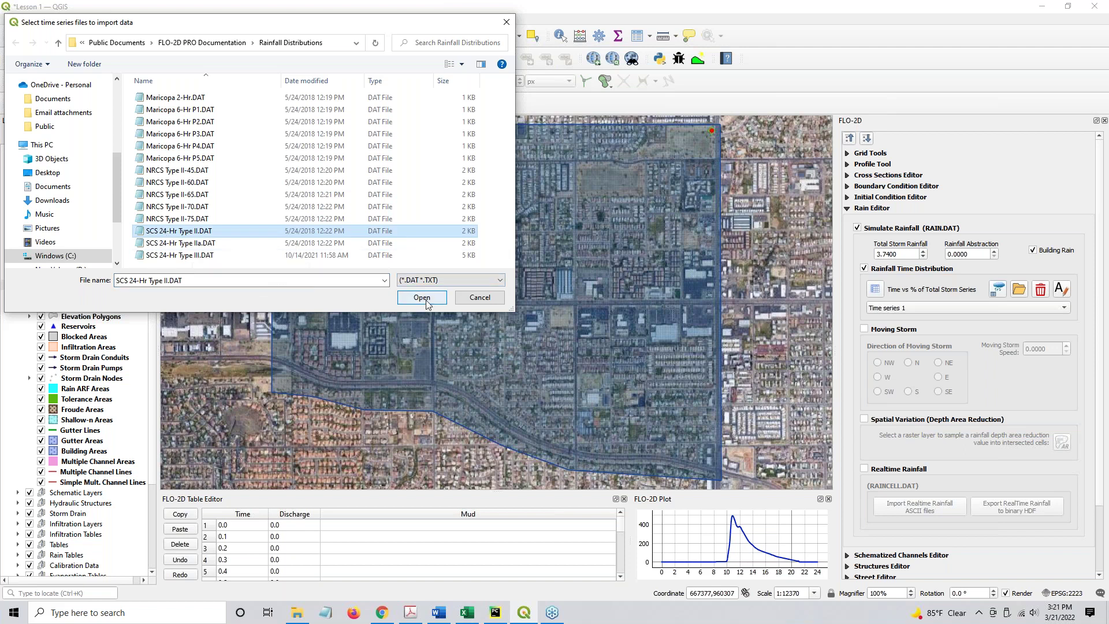
left_click(202, 43)
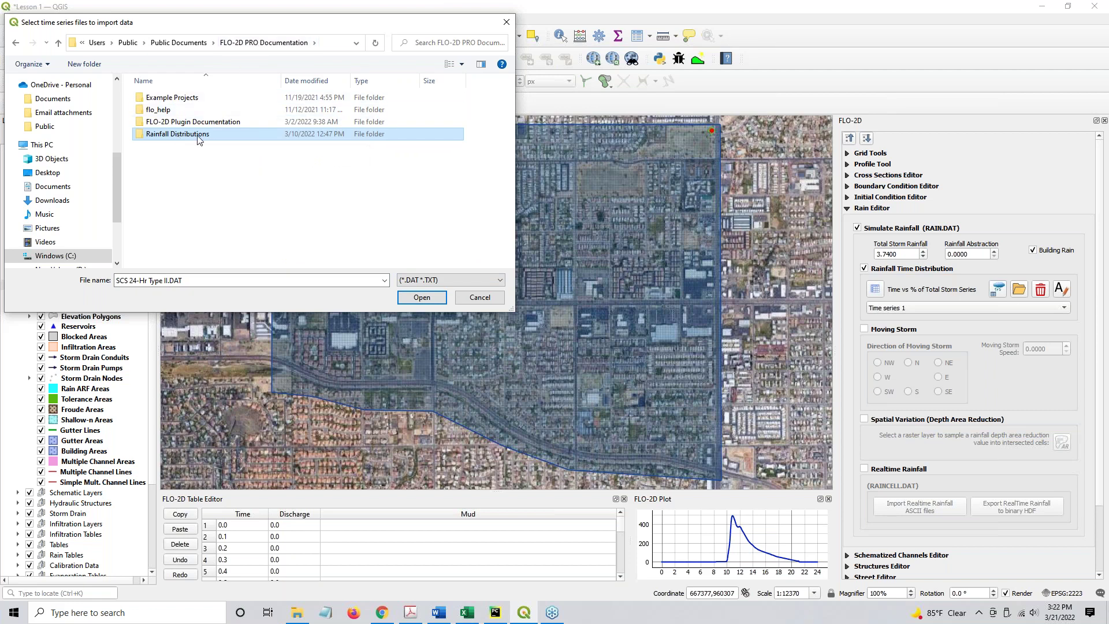
Switch to File Explorer and locate SCS 24-Hr Type II.DAT in the Hydrology folder of QGIS Lesson 1
left_click(297, 612)
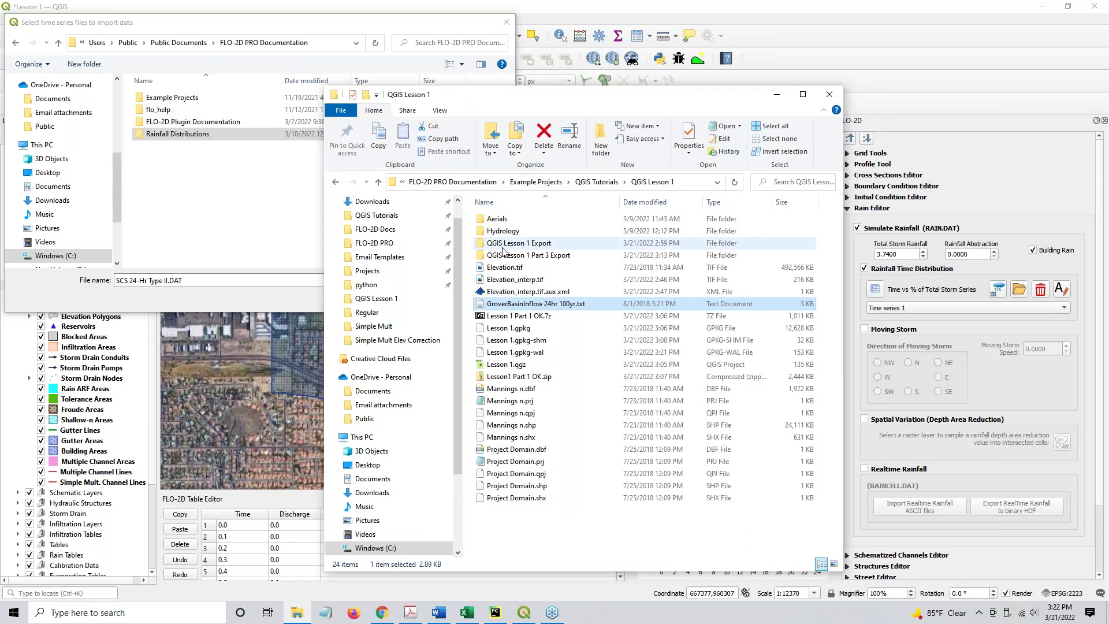
double_click(504, 232)
left_click(519, 317)
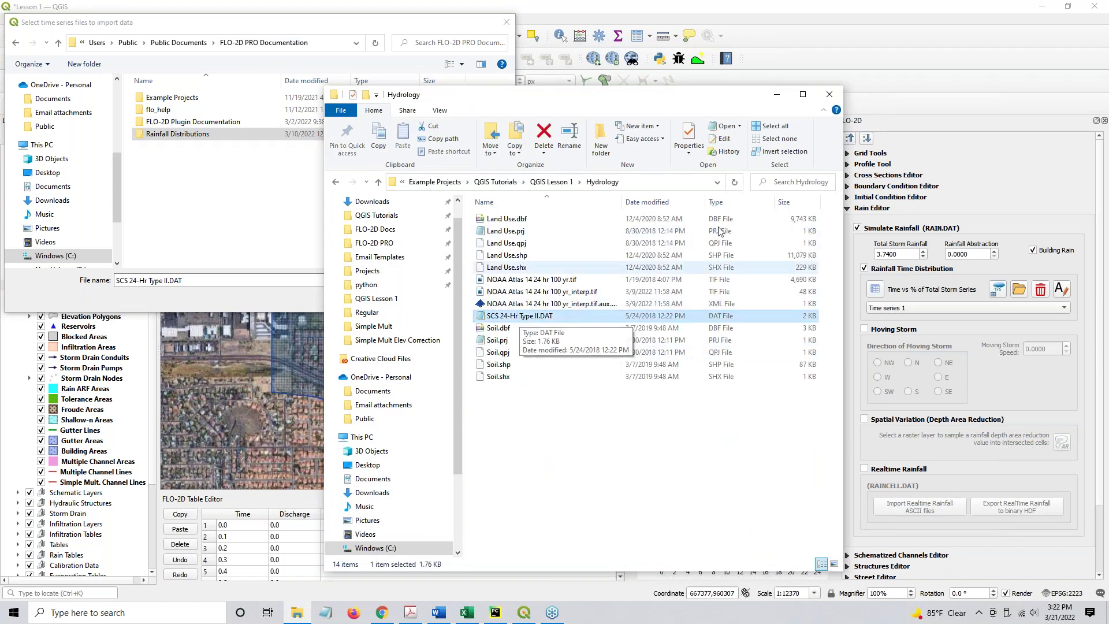
Import the SCS 24-Hr Type II.DAT time series from the Rainfall Distributions folder into the Rain Editor
left_click(784, 103)
double_click(155, 136)
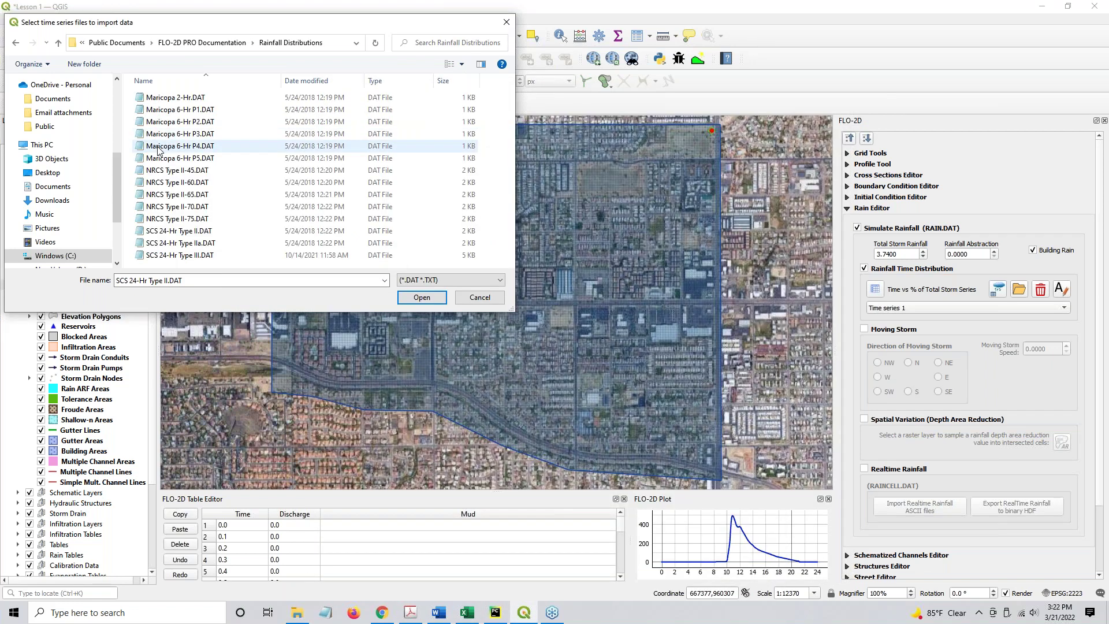
left_click(200, 230)
left_click(422, 297)
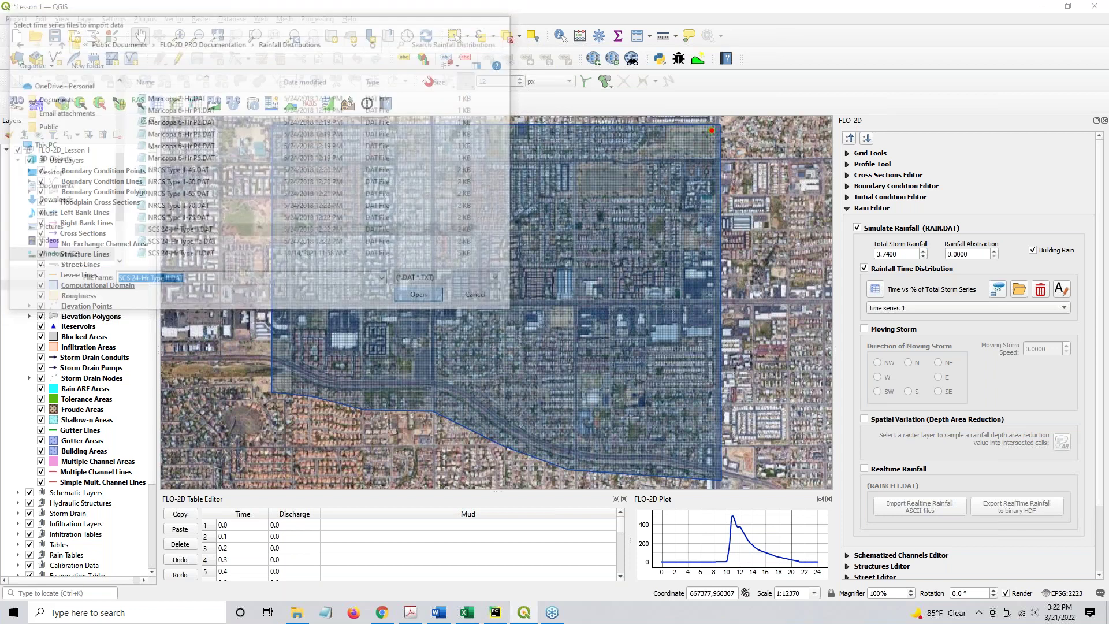
left_click(613, 321)
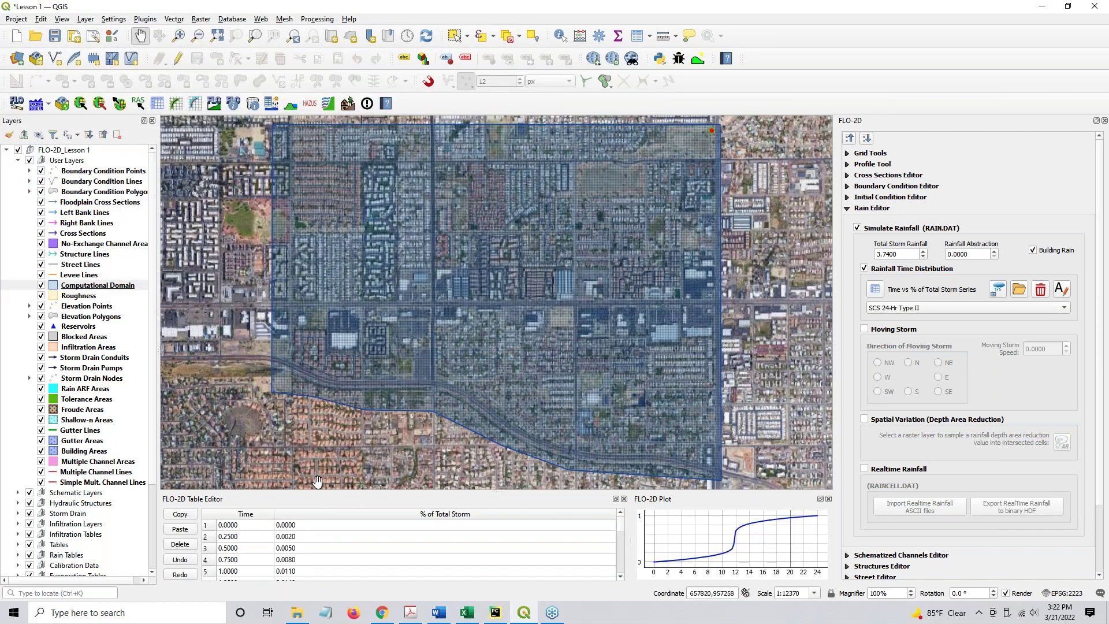
Enlarge the FLO-2D table and plot area to examine the SCS 24-Hr Type II distribution, and shrink it again
left_click_drag(317, 492, 317, 374)
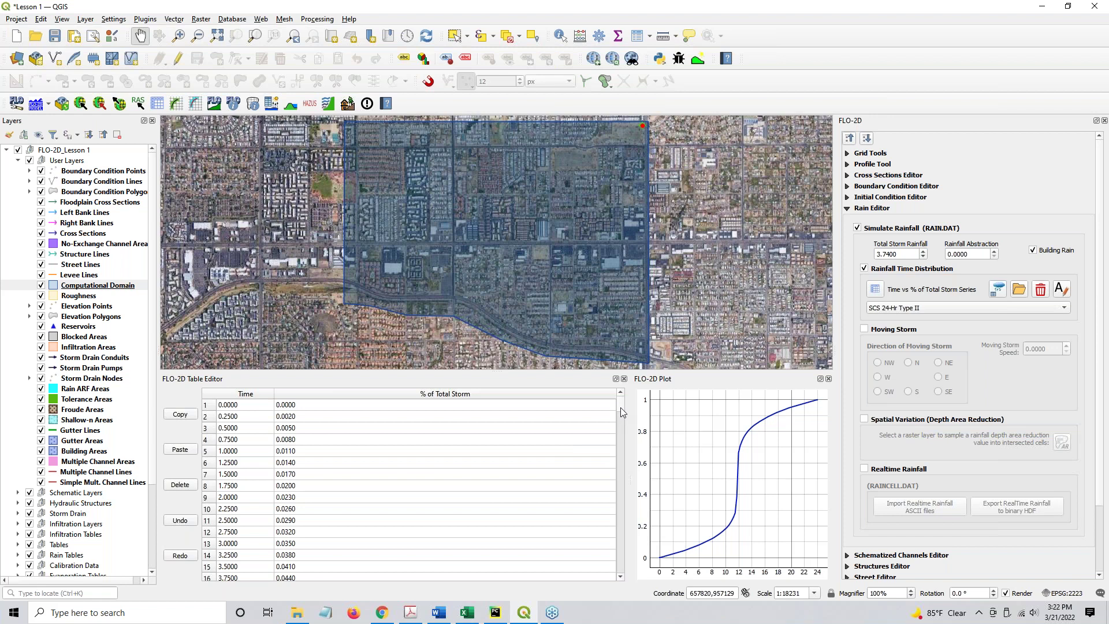
mouse_move(621, 408)
left_mouse_down()
mouse_move(622, 476)
mouse_move(616, 403)
left_mouse_up()
left_click_drag(586, 370, 576, 481)
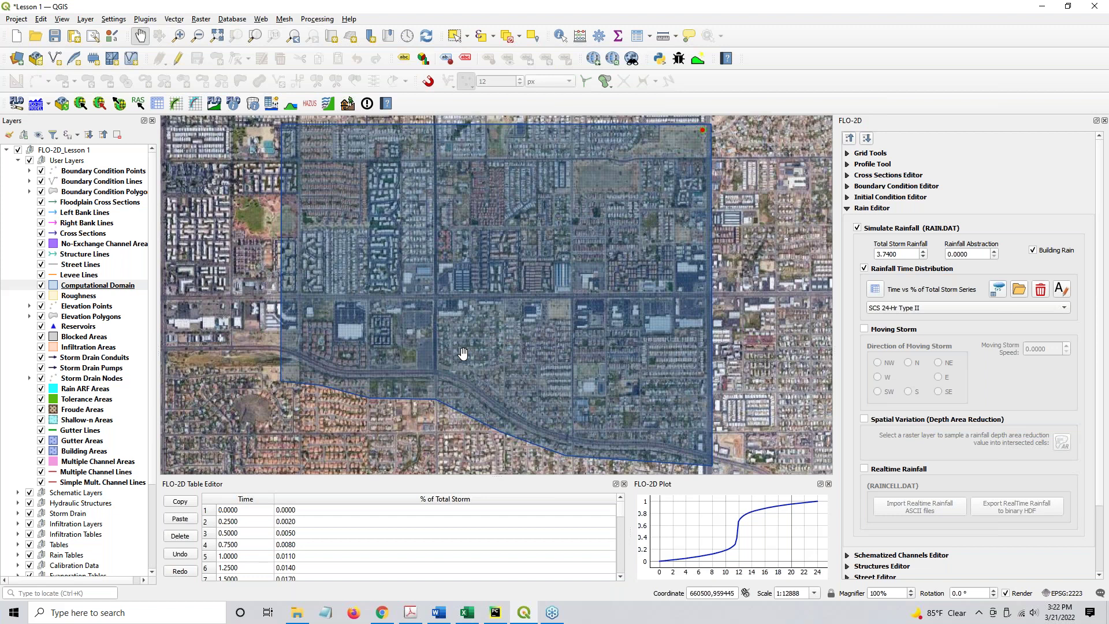
Enable Spatial Variation (Depth Area Reduction) in the Rain Editor
left_click(865, 420)
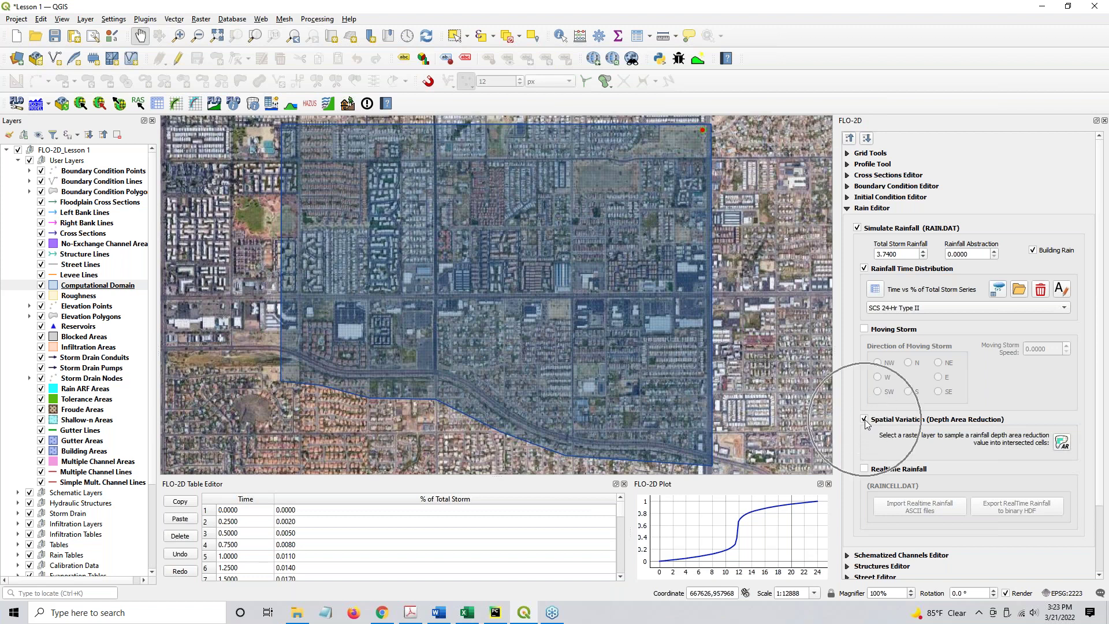
mouse_move(978, 420)
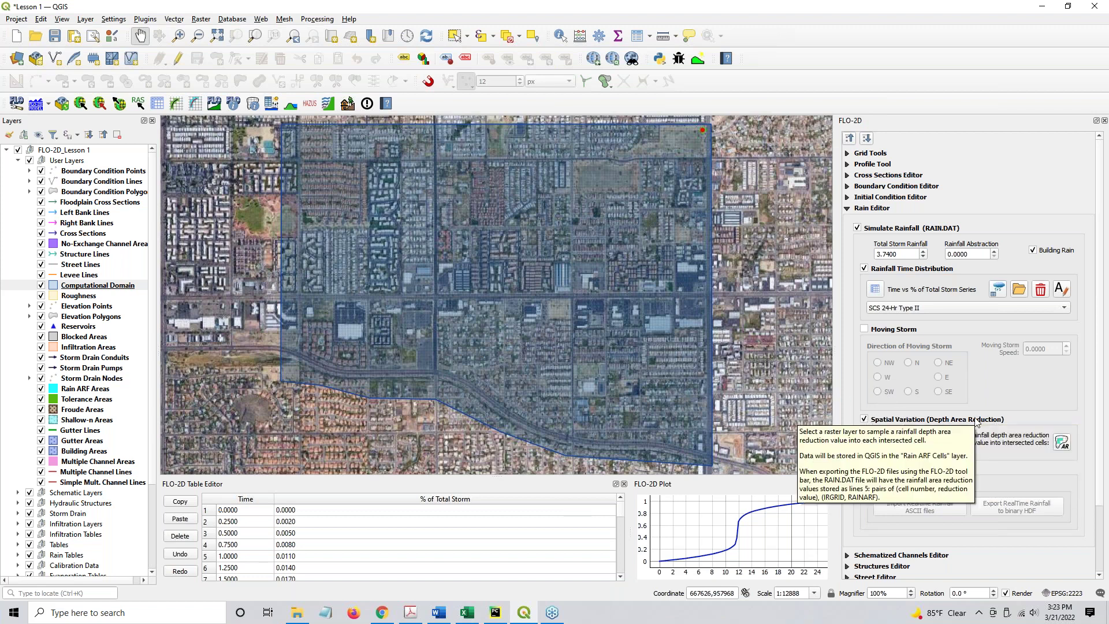
Switch to the Chrome lesson page and read the Step 6 instructions for applying depth area reduction, including the Grid Rain Sampling settings
left_click(292, 620)
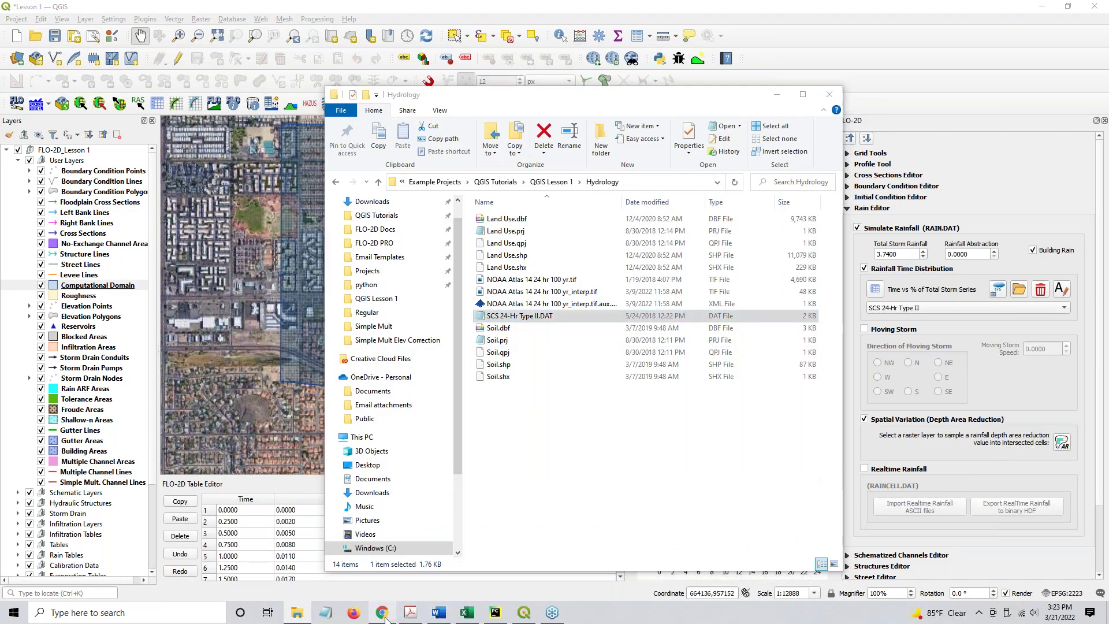
left_click(383, 615)
scroll(439, 324, "down", 5)
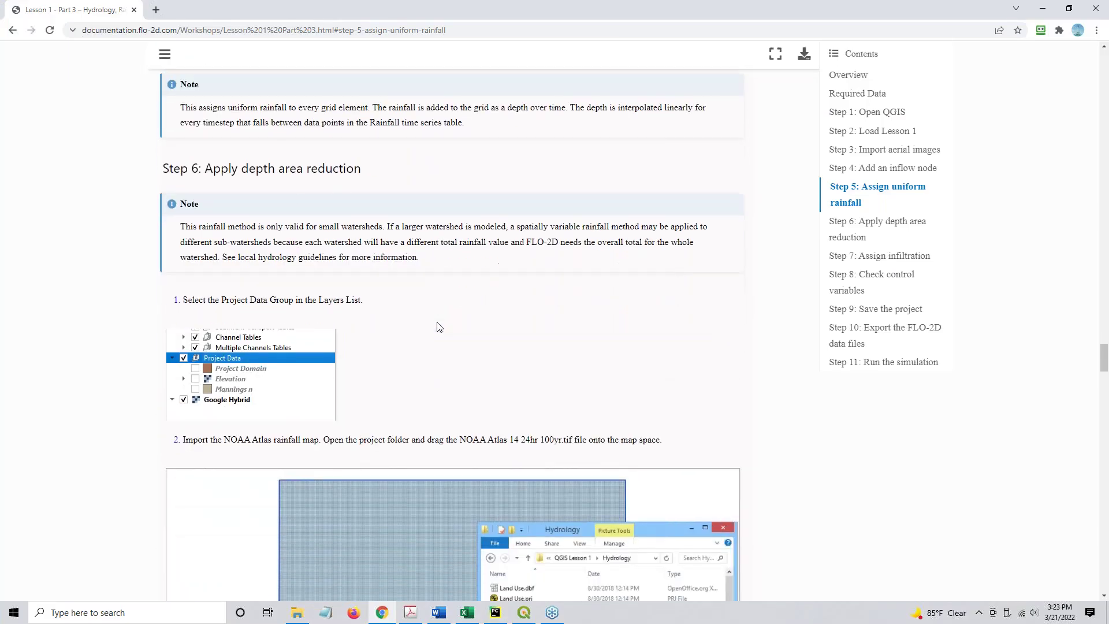
triple_click(276, 168)
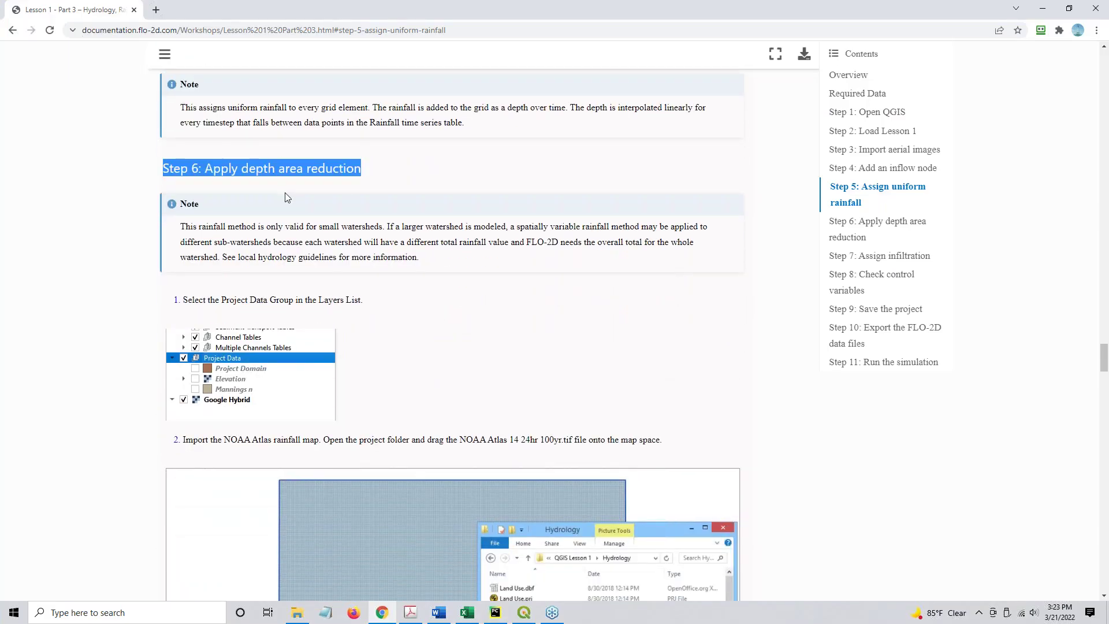
scroll(396, 363, "down", 5)
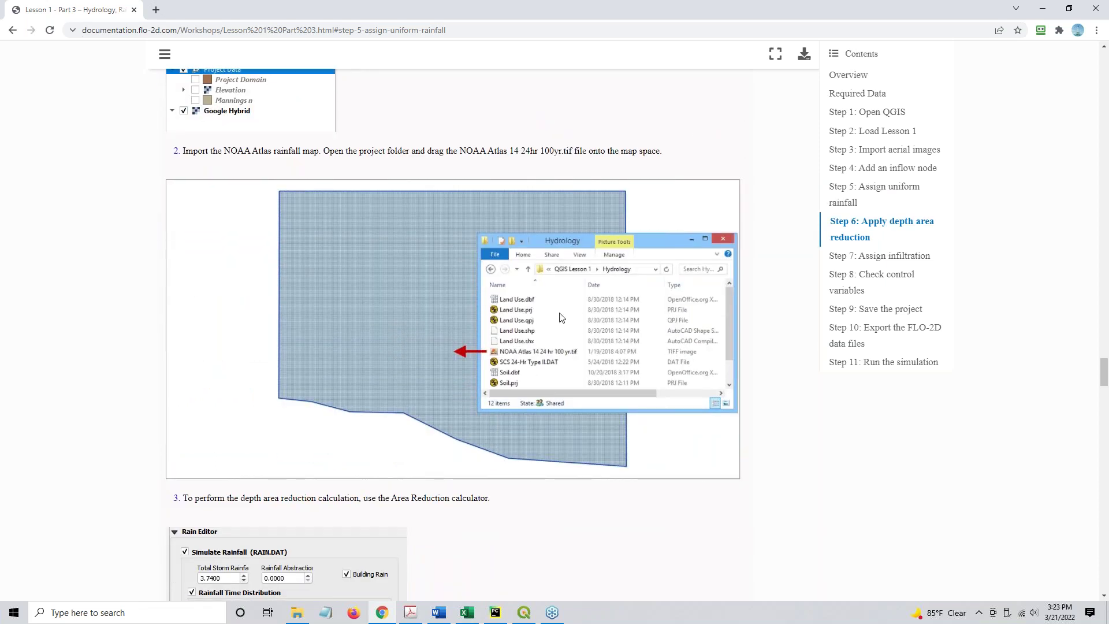
scroll(527, 363, "down", 4)
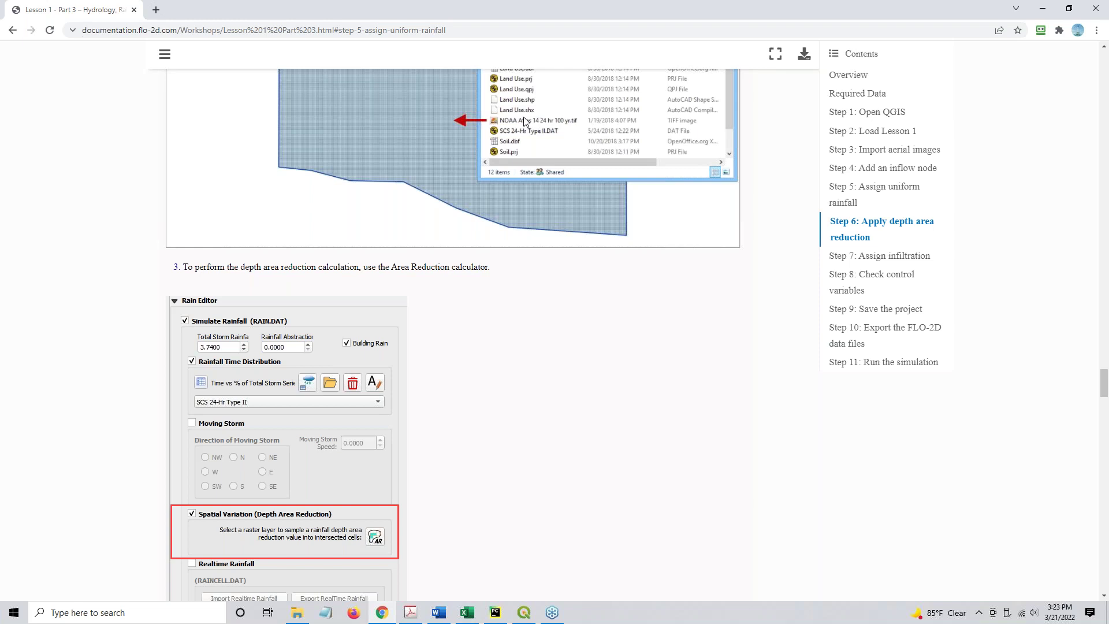
scroll(540, 316, "down", 3)
left_click(275, 353)
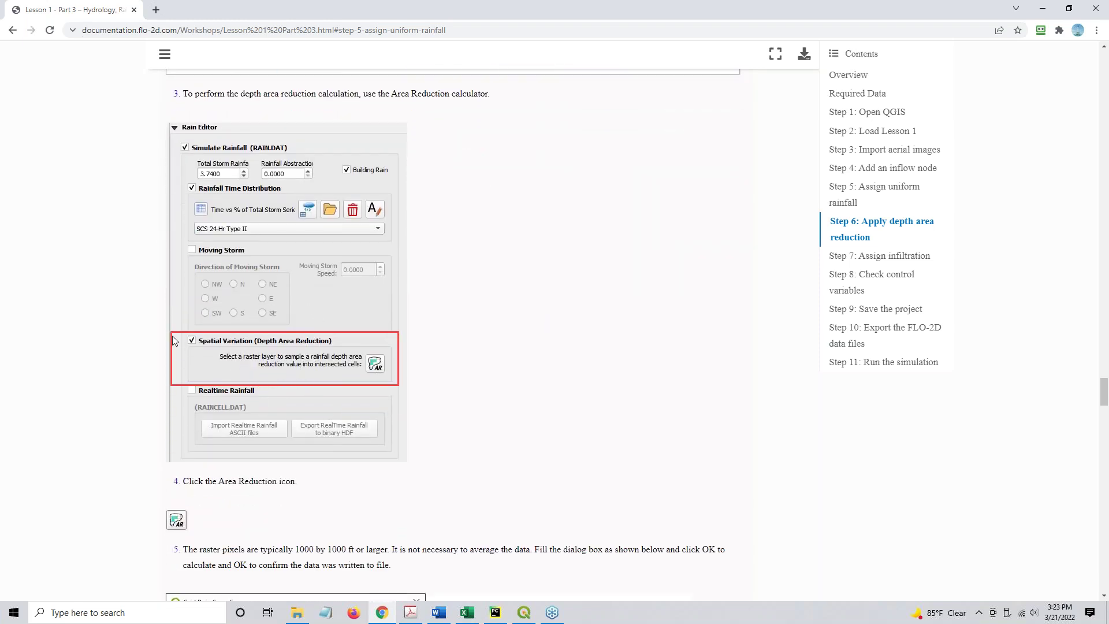
left_click(383, 370)
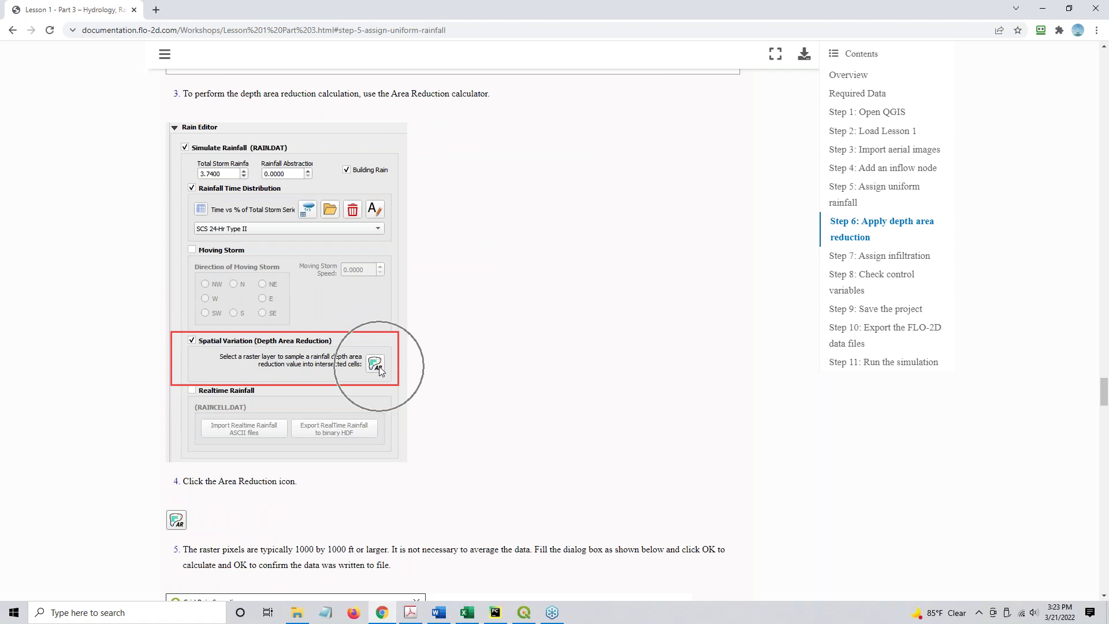
scroll(631, 367, "down", 5)
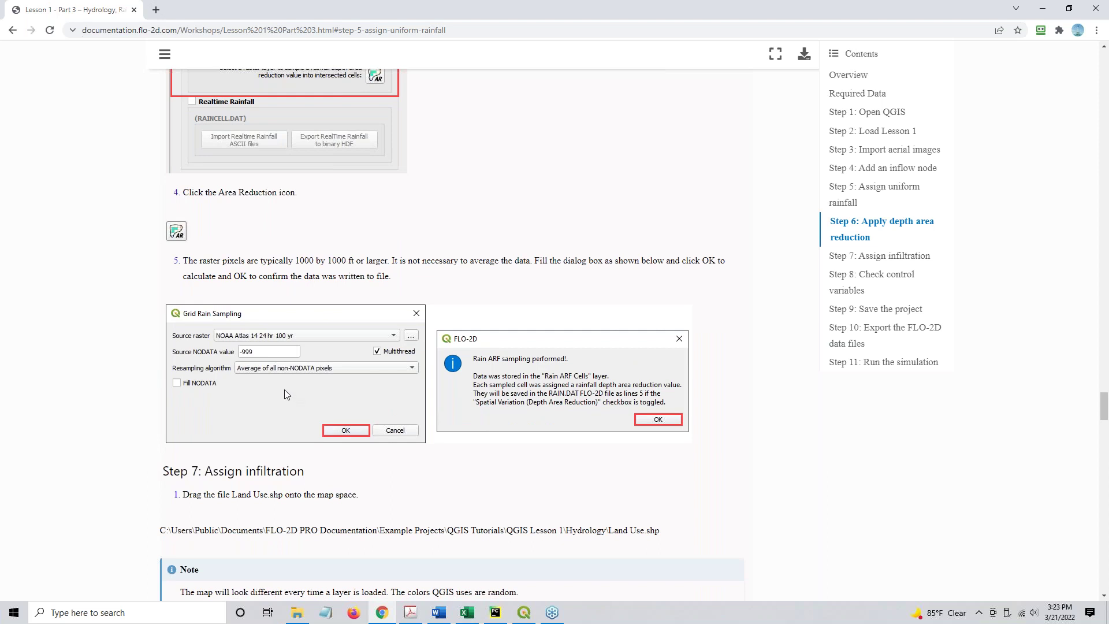
scroll(536, 399, "down", 4)
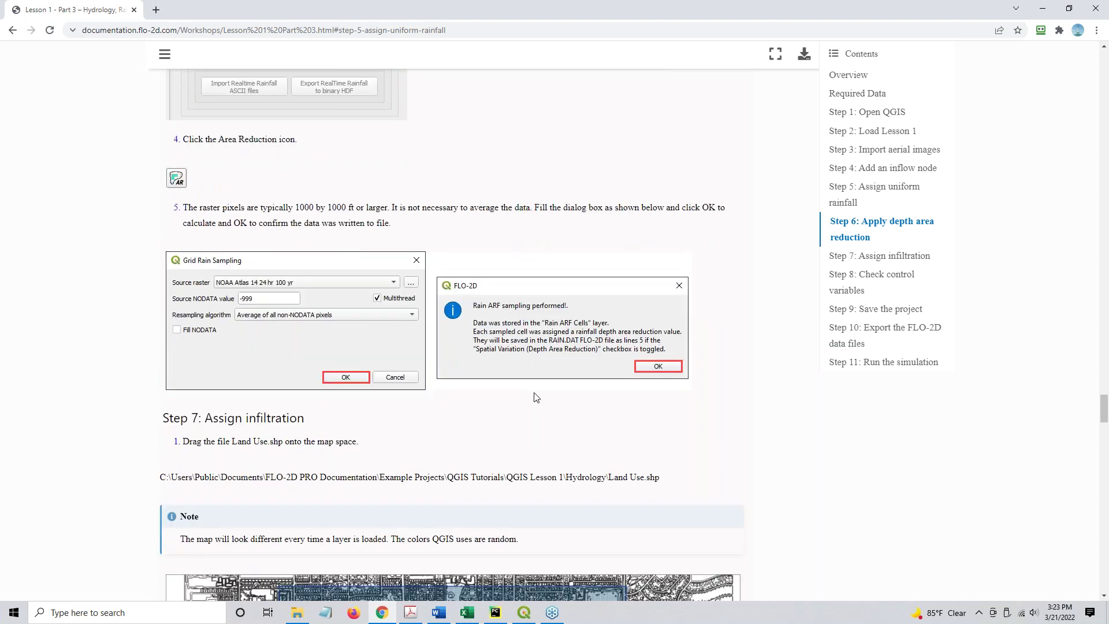
Add NOAA Atlas 14 24 hr 100 yr.tif from the Hydrology folder to the QGIS map and zoom to its full extent
left_click(1051, 5)
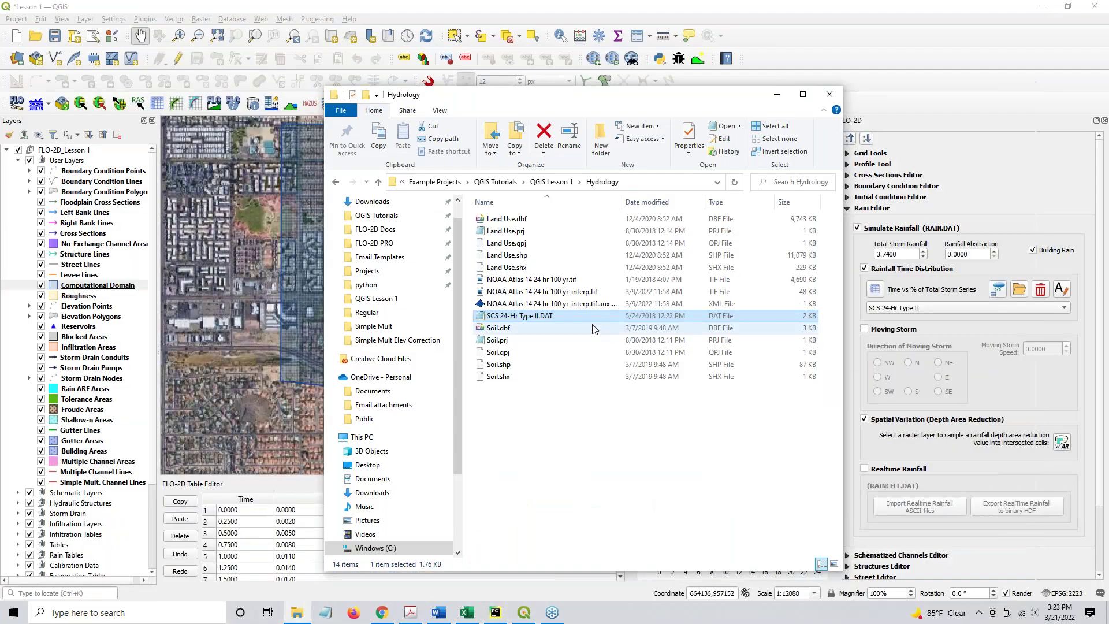
left_click_drag(552, 280, 248, 327)
left_click(781, 96)
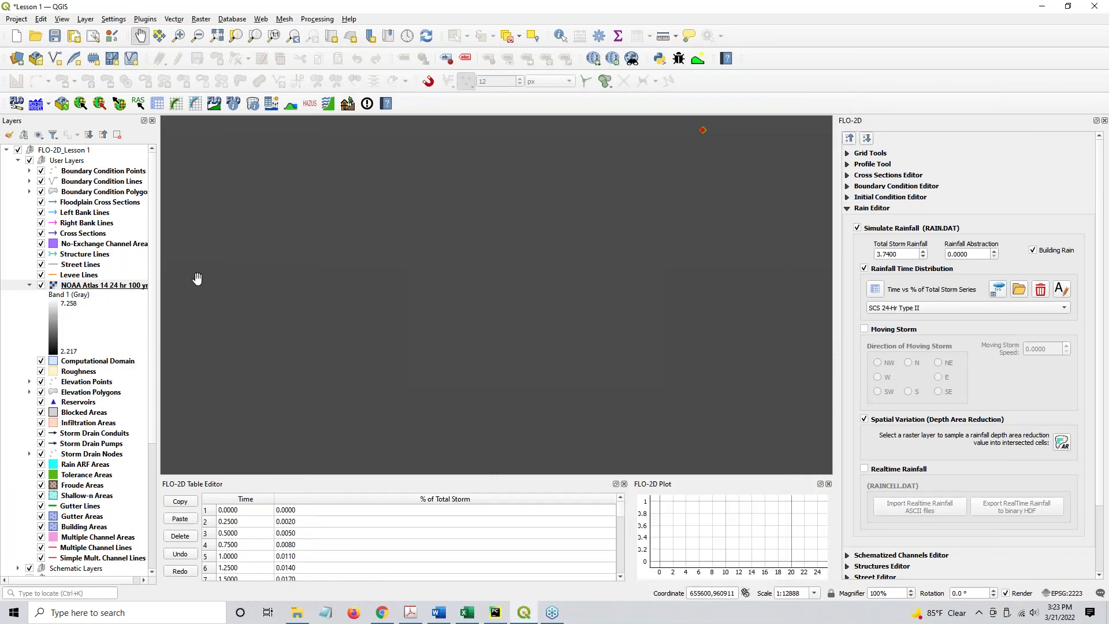
right_click(120, 287)
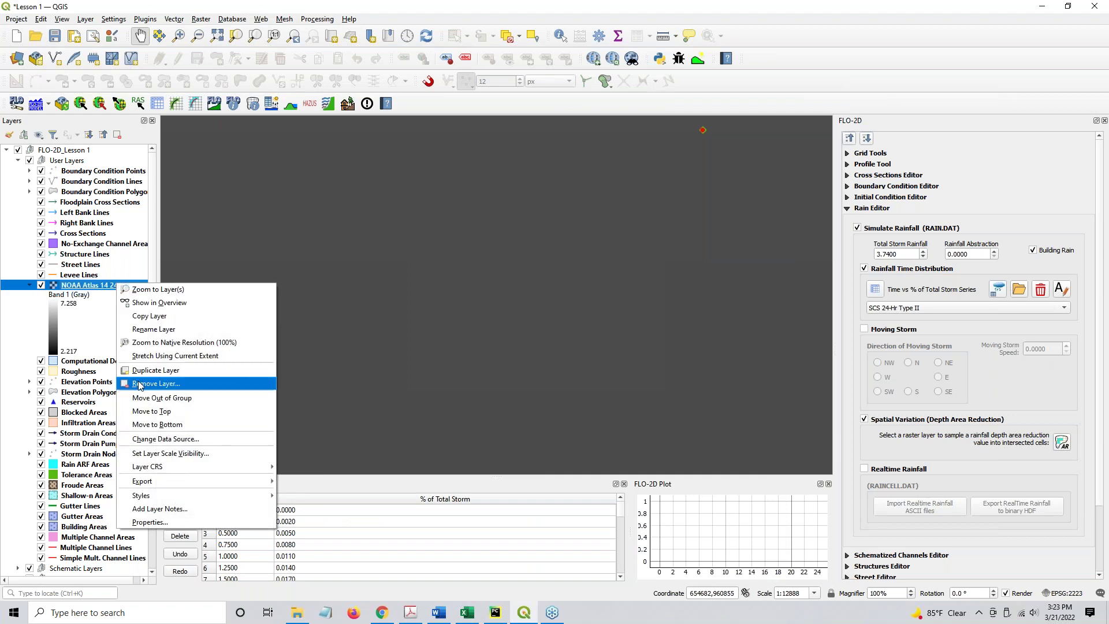
left_click(145, 290)
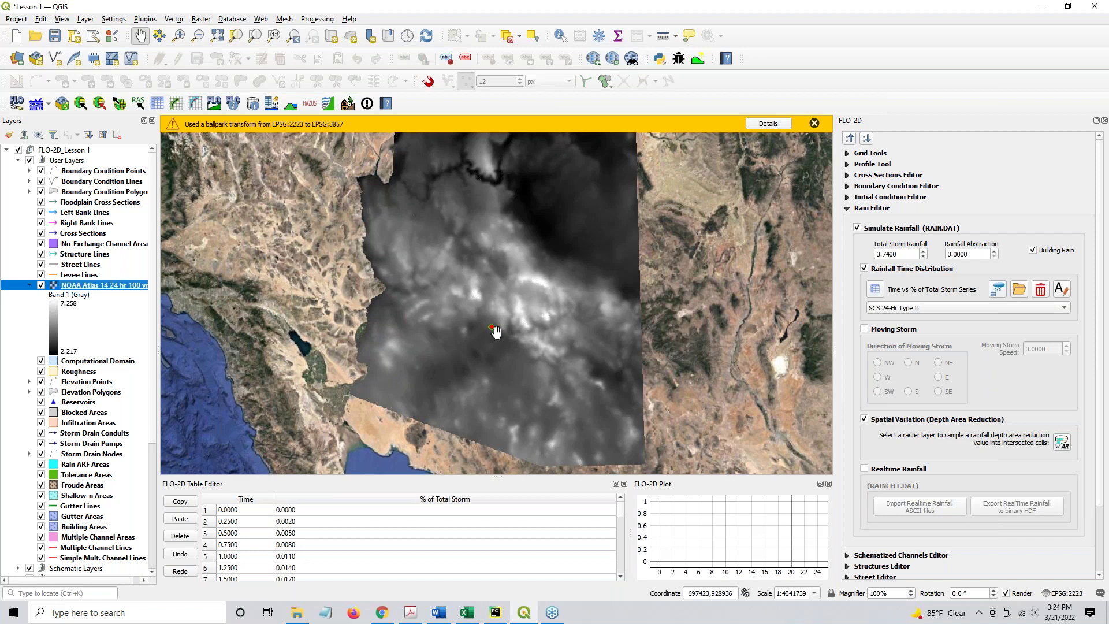
Move the NOAA Atlas 14 24 hr 100 yr layer out of User Layers and place it directly above Google Satellite
left_click_drag(115, 292, 20, 377)
scroll(48, 403, "down", 6)
left_click(64, 506)
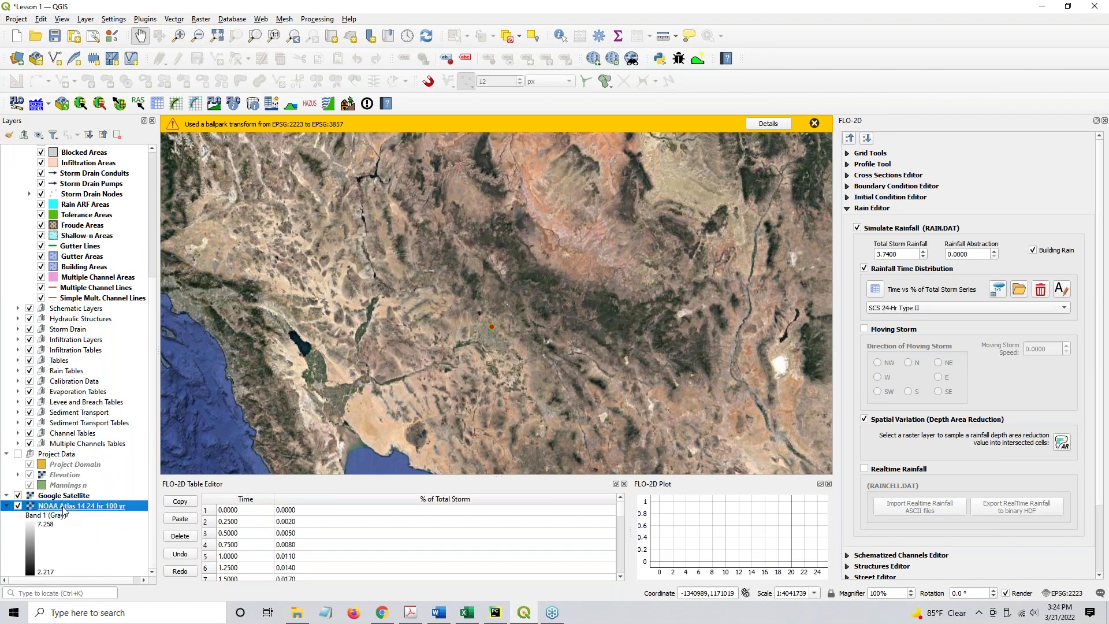
scroll(76, 508, "up", 4)
scroll(90, 508, "down", 2)
scroll(90, 509, "down", 1)
left_click_drag(75, 511, 83, 491)
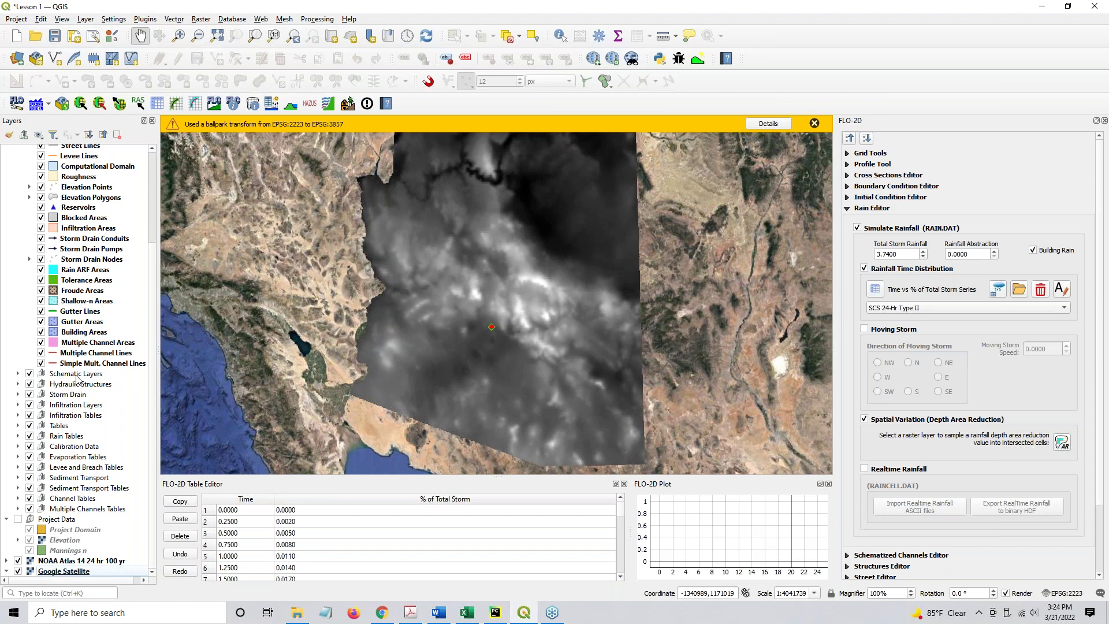
double_click(903, 252)
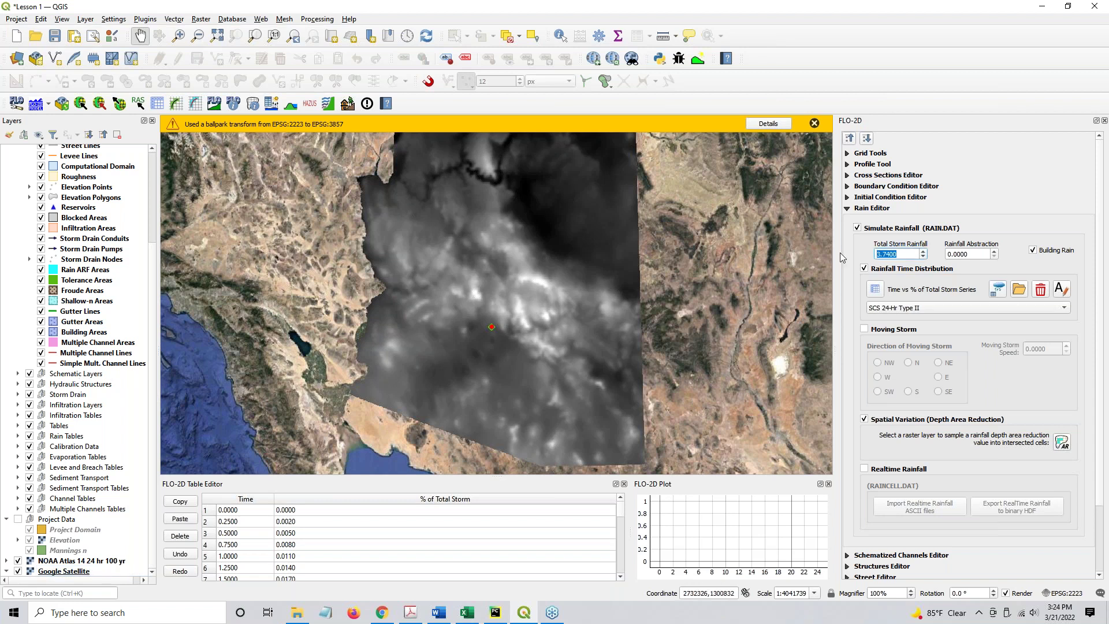
left_click(903, 254)
double_click(908, 254)
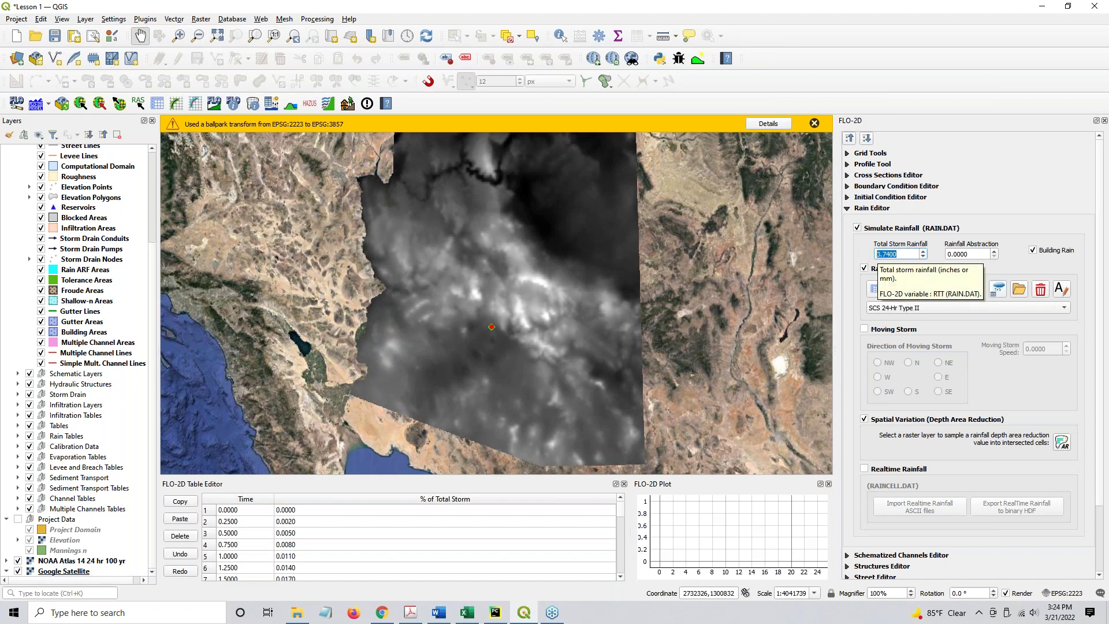
left_click(913, 251)
left_click_drag(913, 253, 854, 251)
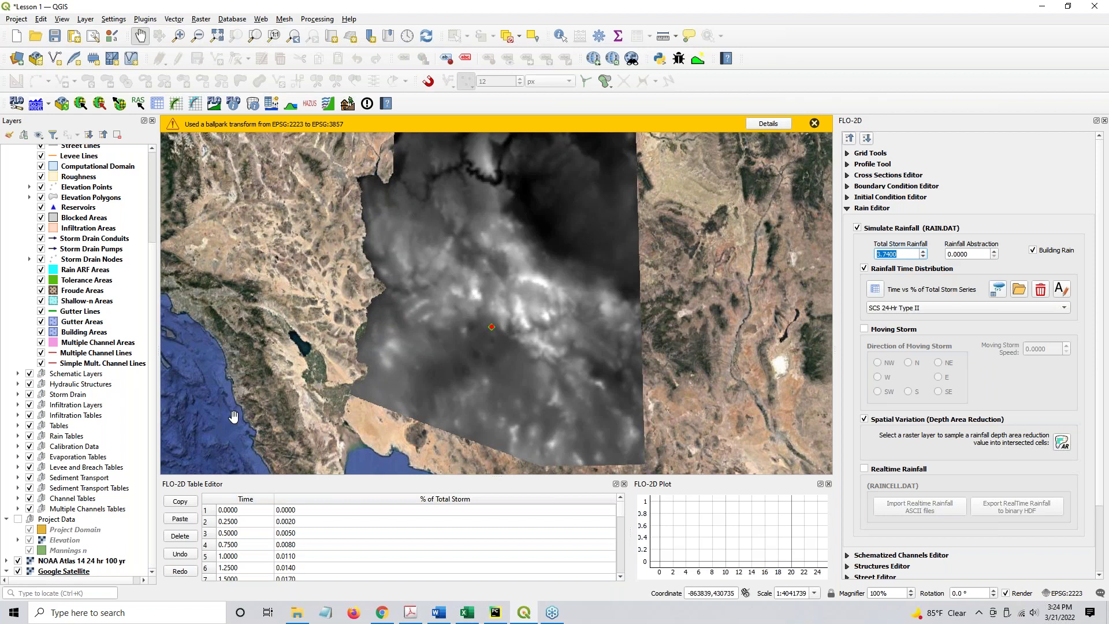
Zoom the map to the Computational Domain layer and dismiss the coordinate transform message
left_click(87, 167)
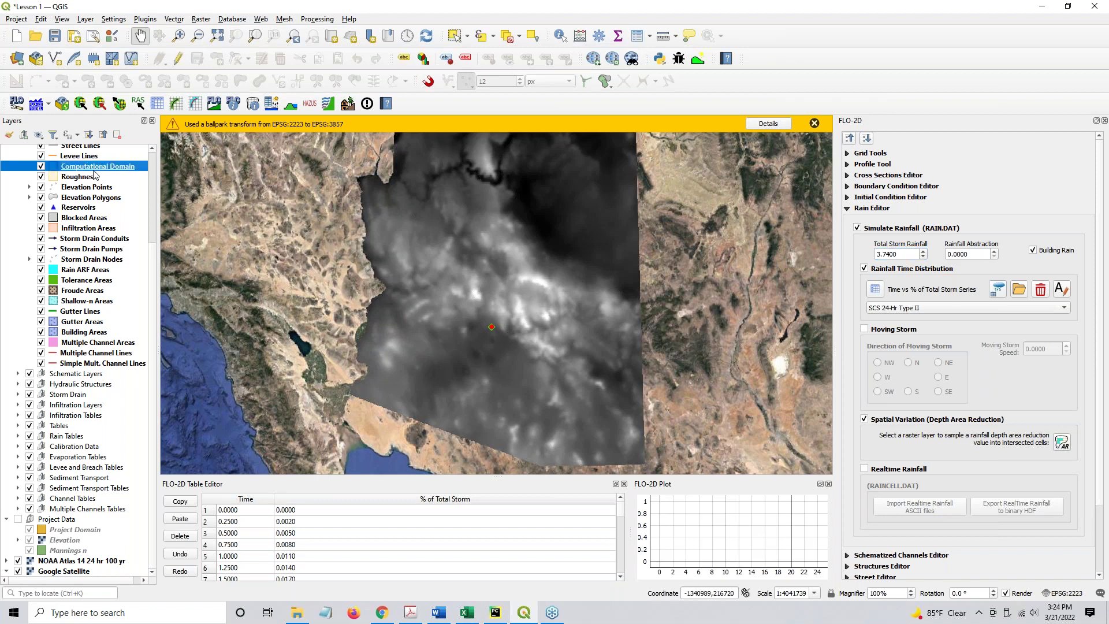
left_click(254, 36)
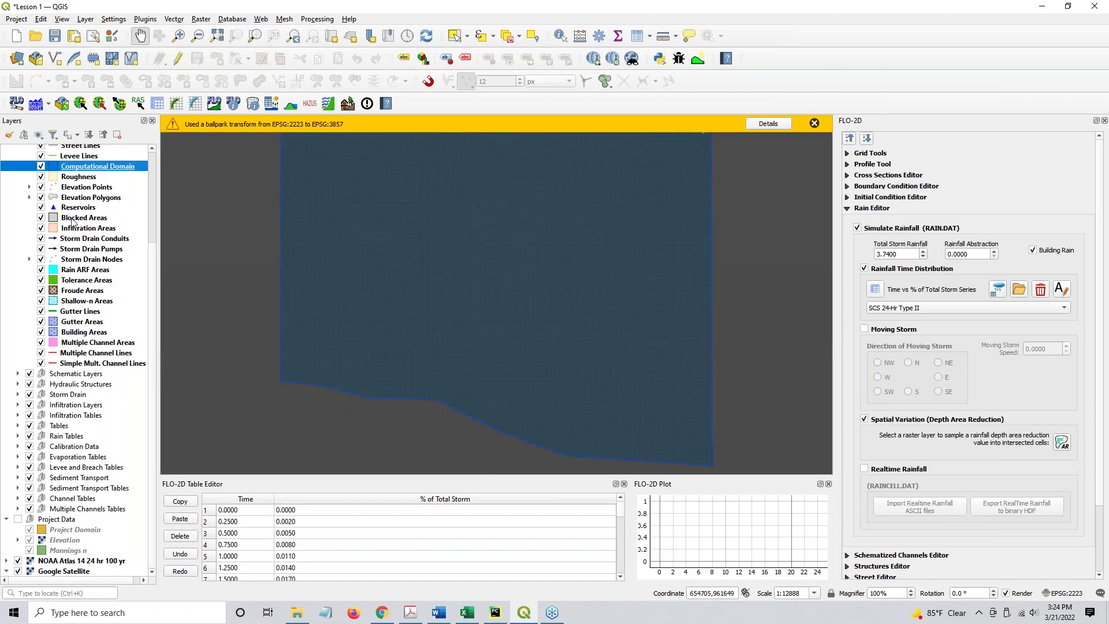
left_click(815, 124)
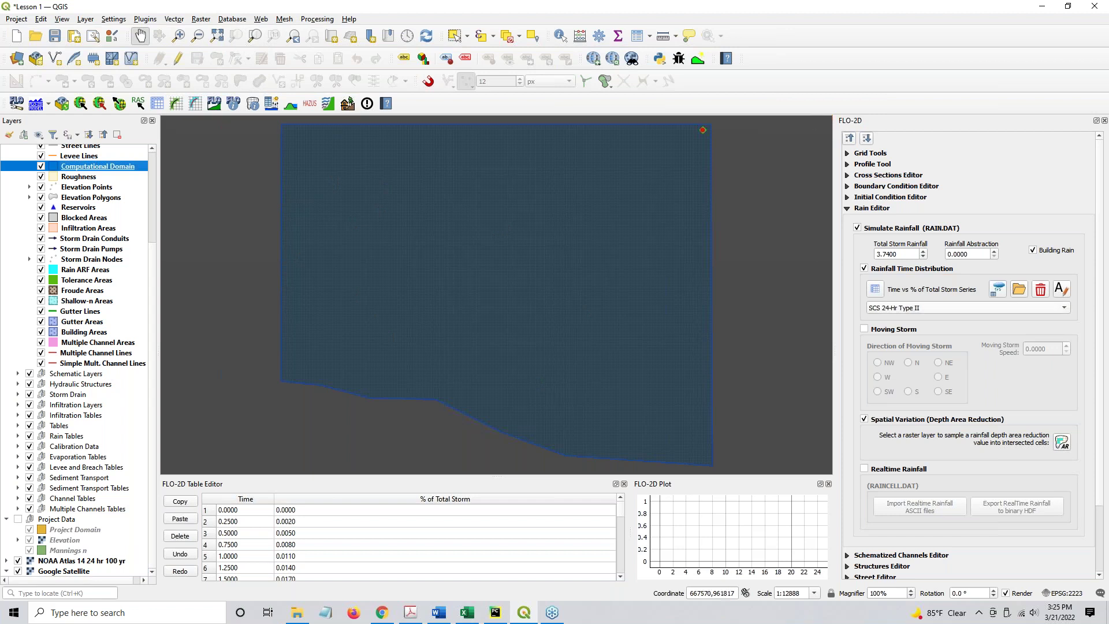
Sample area reduction values from the NOAA Atlas 14 24 hr 100 yr raster with NODATA value -9999 and Maximum value from all non-NODATA pixels resampling
left_click(1063, 443)
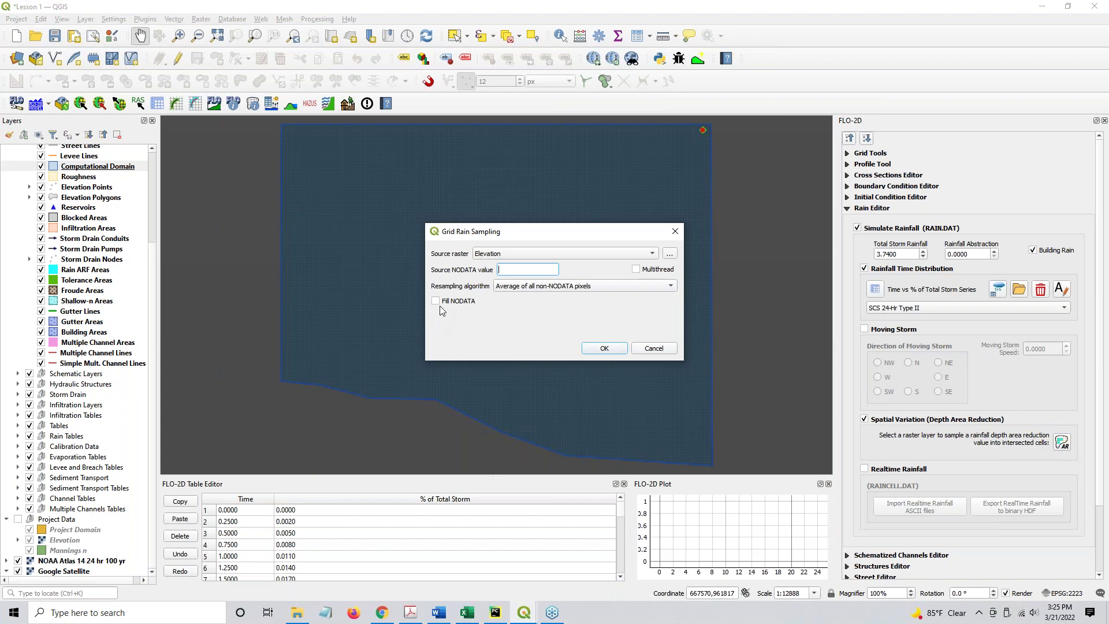
left_click(515, 256)
left_click(515, 264)
left_click(514, 271)
left_click_drag(517, 270, 489, 275)
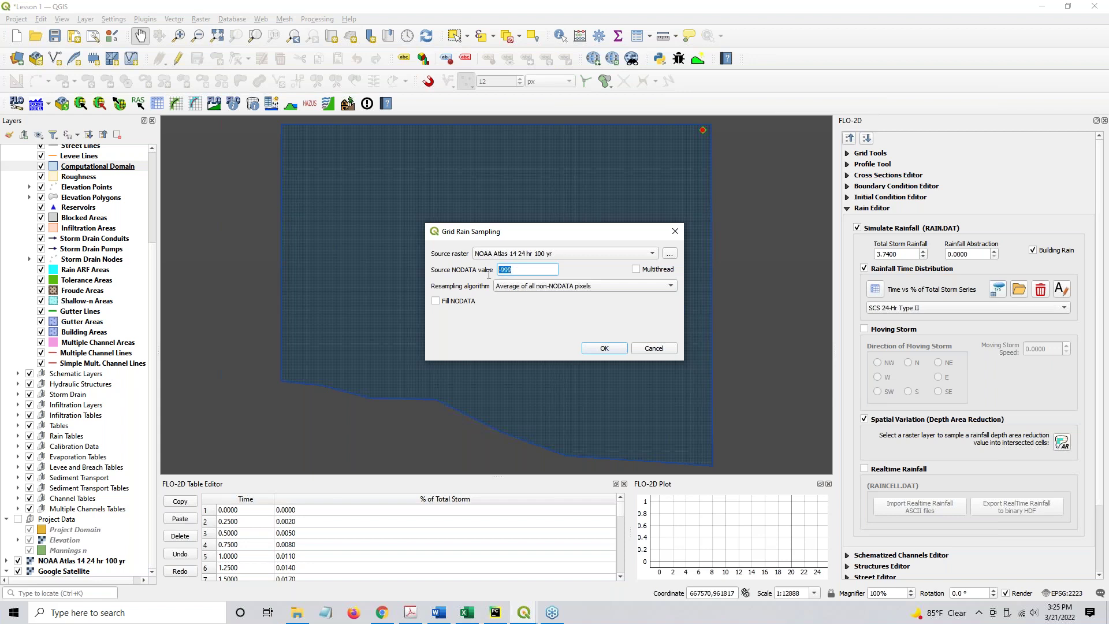
type("9")
left_click(545, 286)
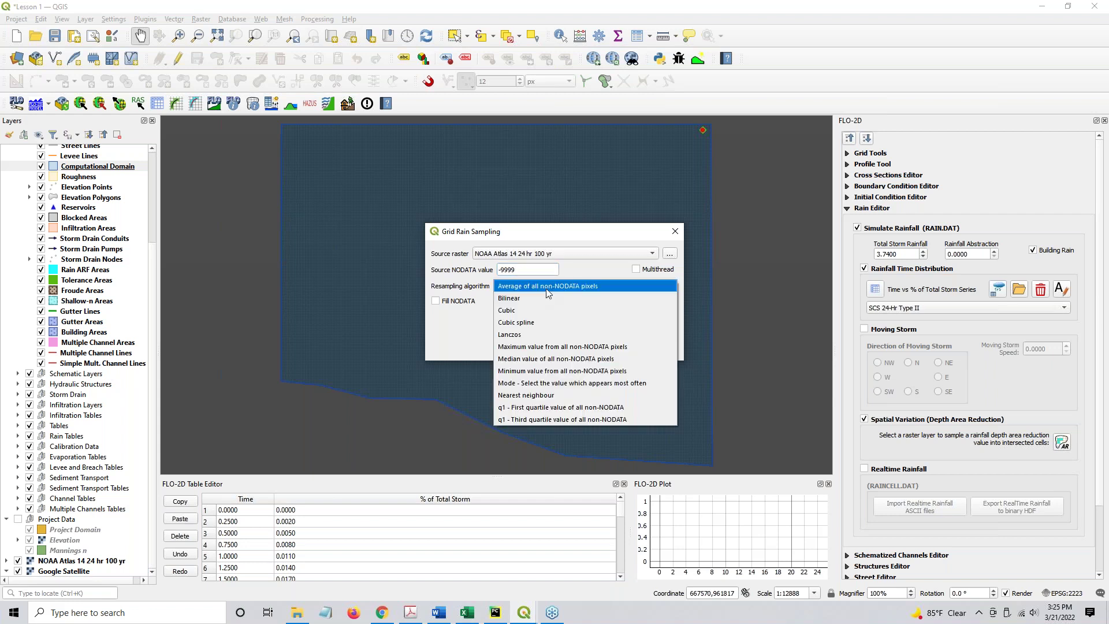
left_click(551, 348)
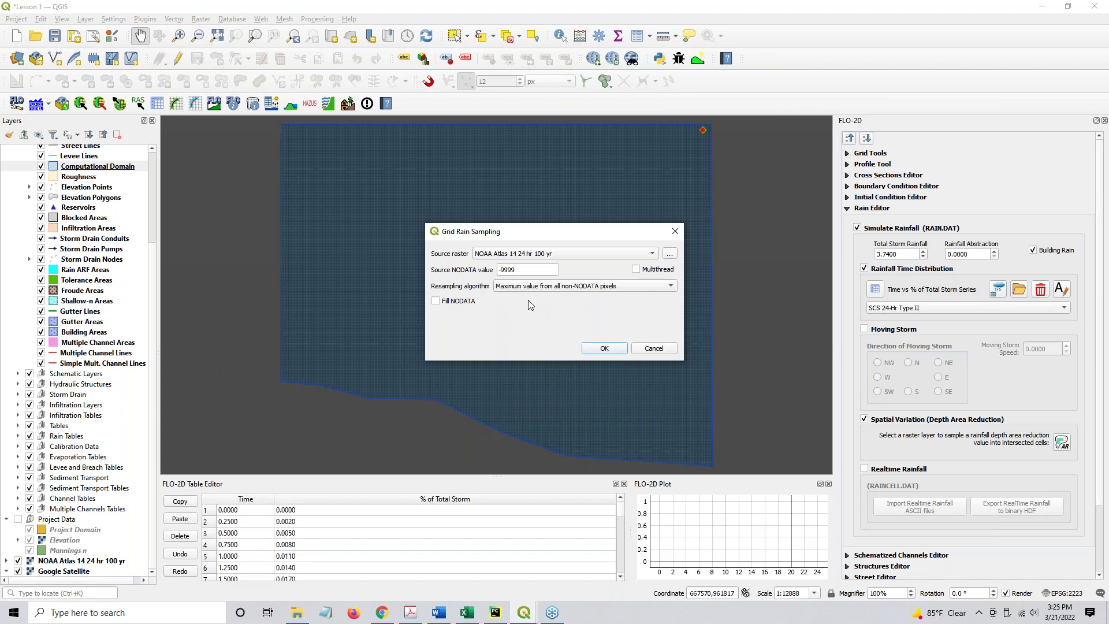
left_click(604, 347)
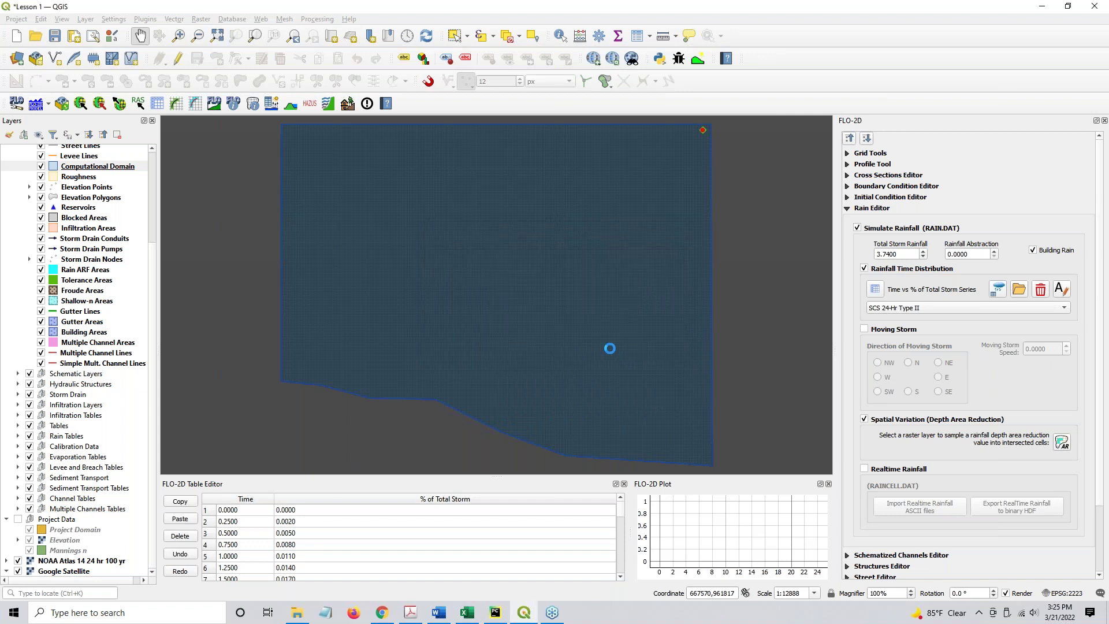
left_click(648, 338)
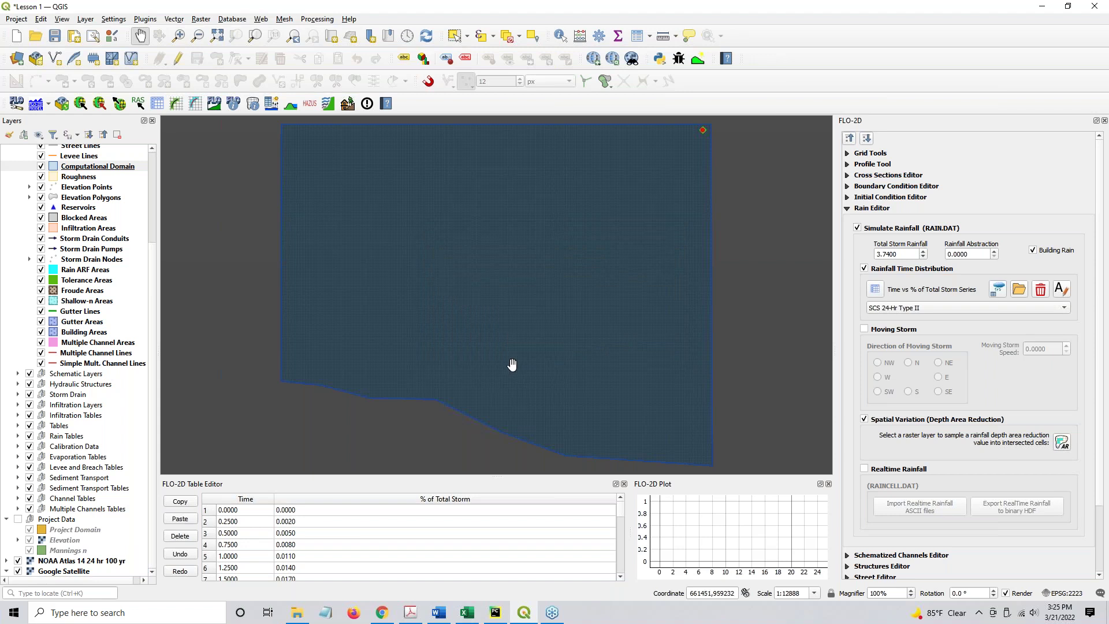
scroll(512, 364, "down", 1)
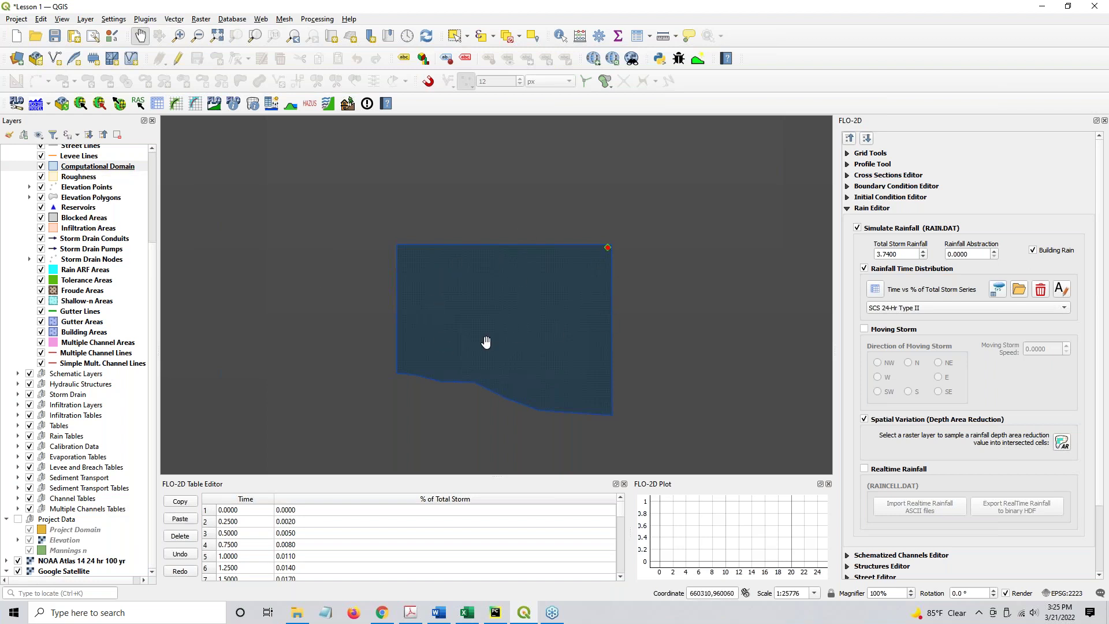
Hide the NOAA Atlas 14 24 hr 100 yr layer to expose the satellite imagery, and collapse the Rain Editor
scroll(485, 342, "down", 1)
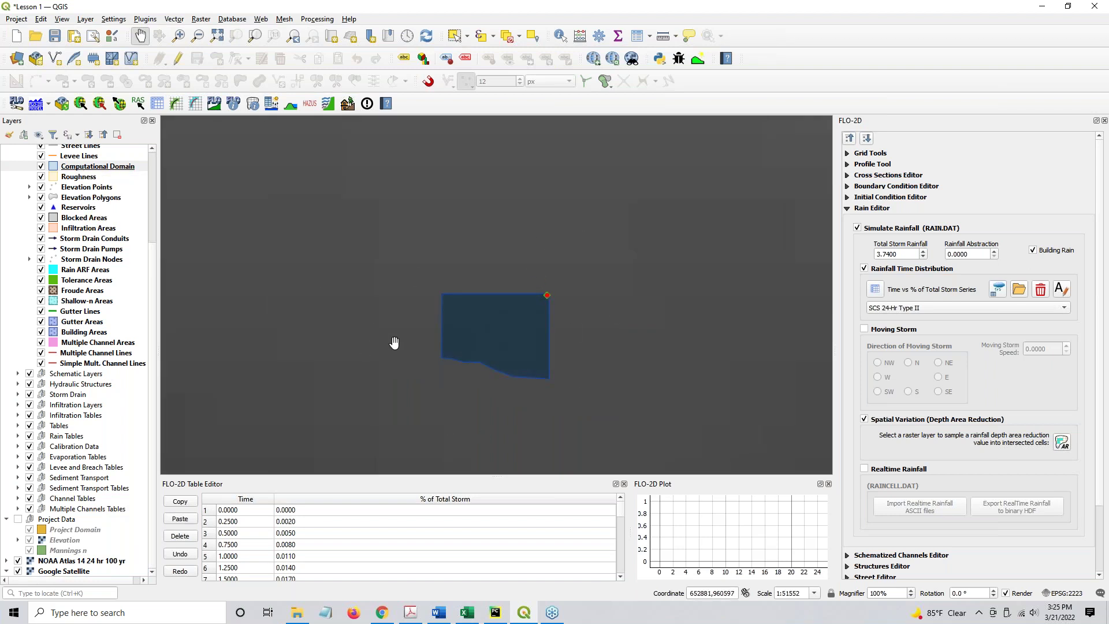
left_click(17, 561)
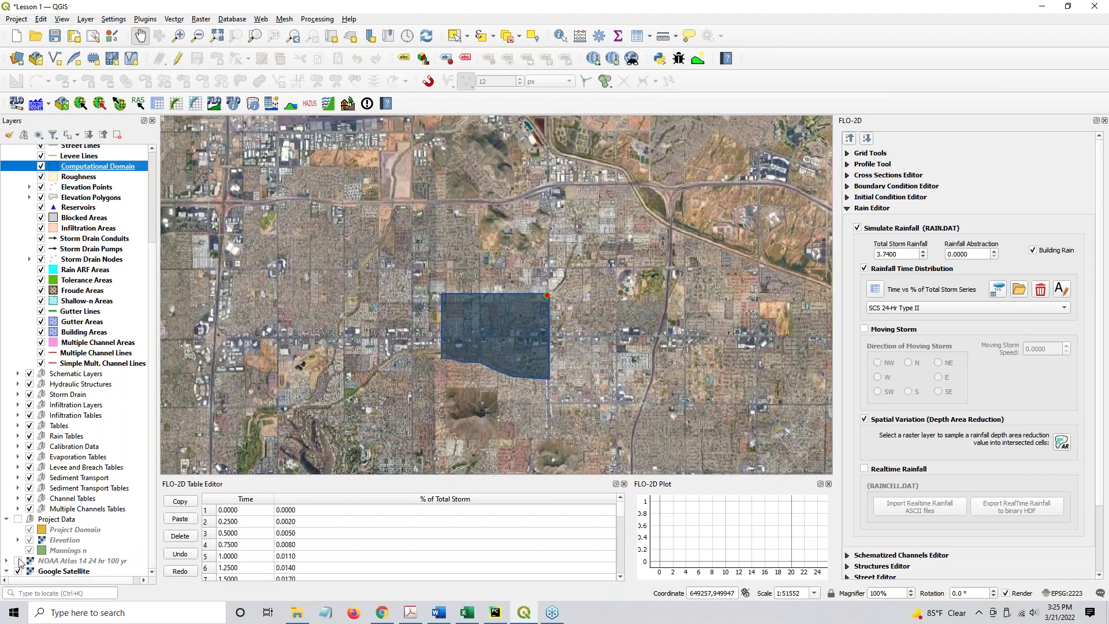
left_click(572, 309)
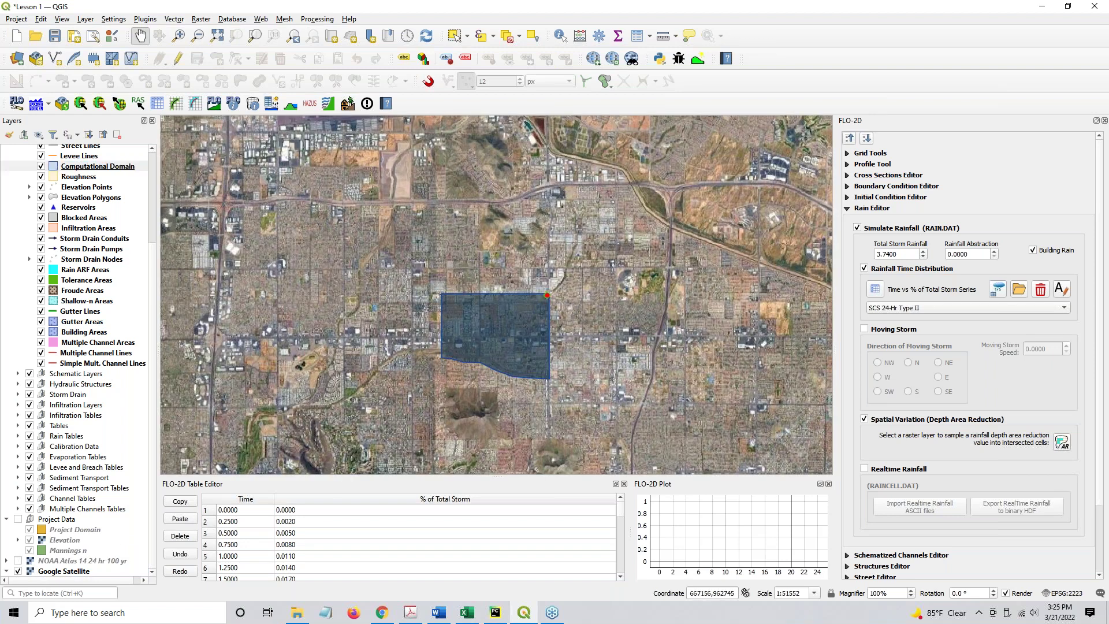
left_click_drag(413, 375, 245, 427)
scroll(245, 428, "down", 1)
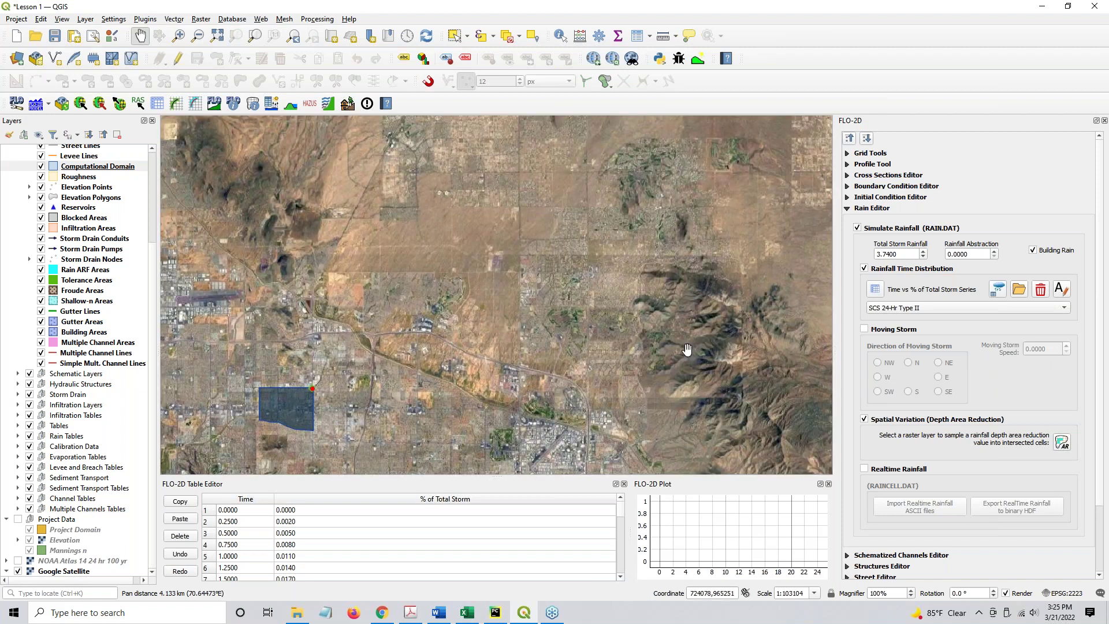
left_click_drag(335, 420, 492, 284)
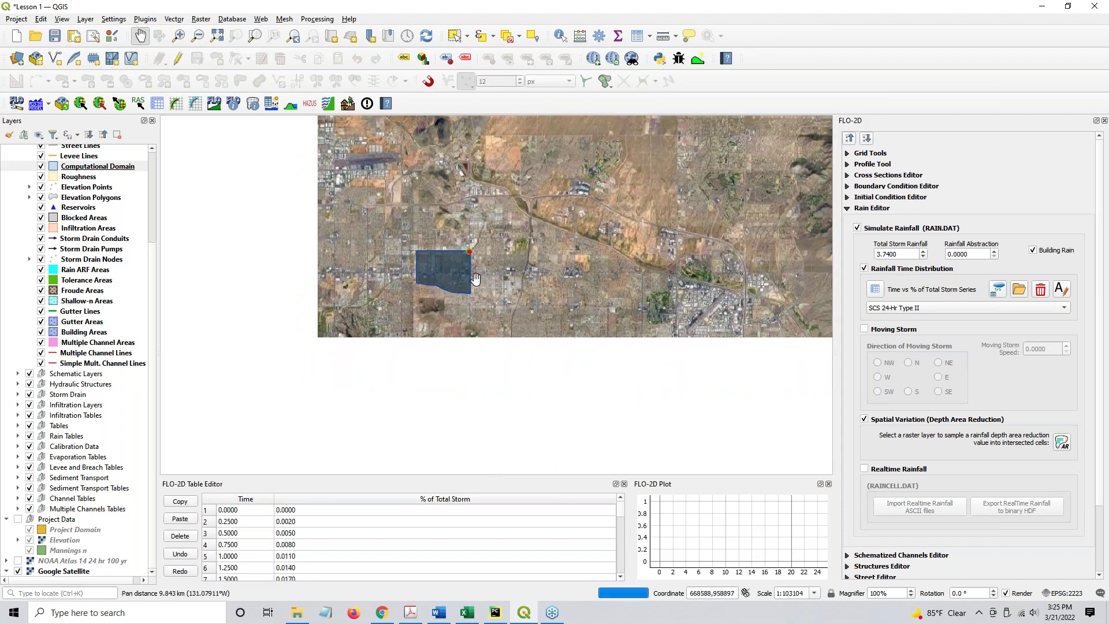
scroll(439, 269, "up", 2)
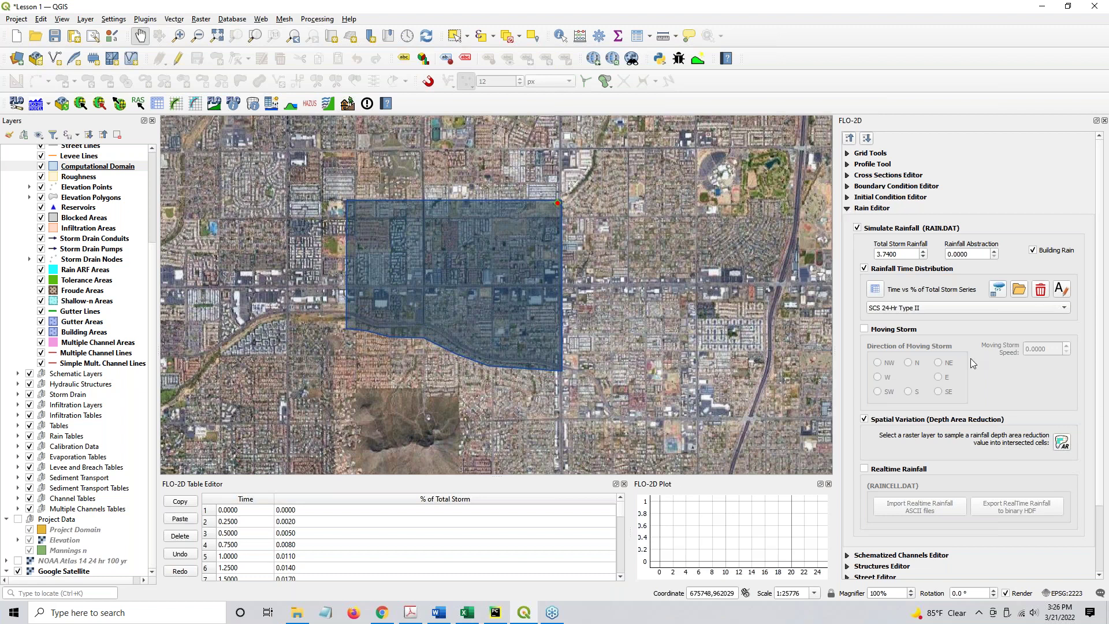
left_click(847, 209)
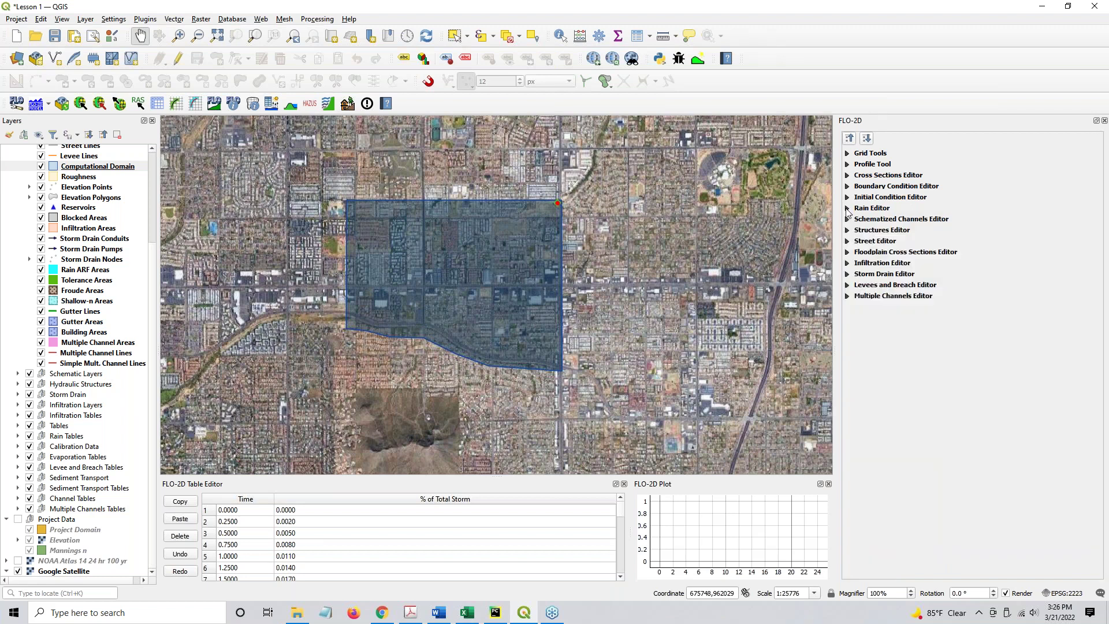
Switch to the lesson page in Chrome and read the Step 7: Assign infiltration instructions through the Compute Green-Ampt settings
left_click(383, 614)
triple_click(211, 240)
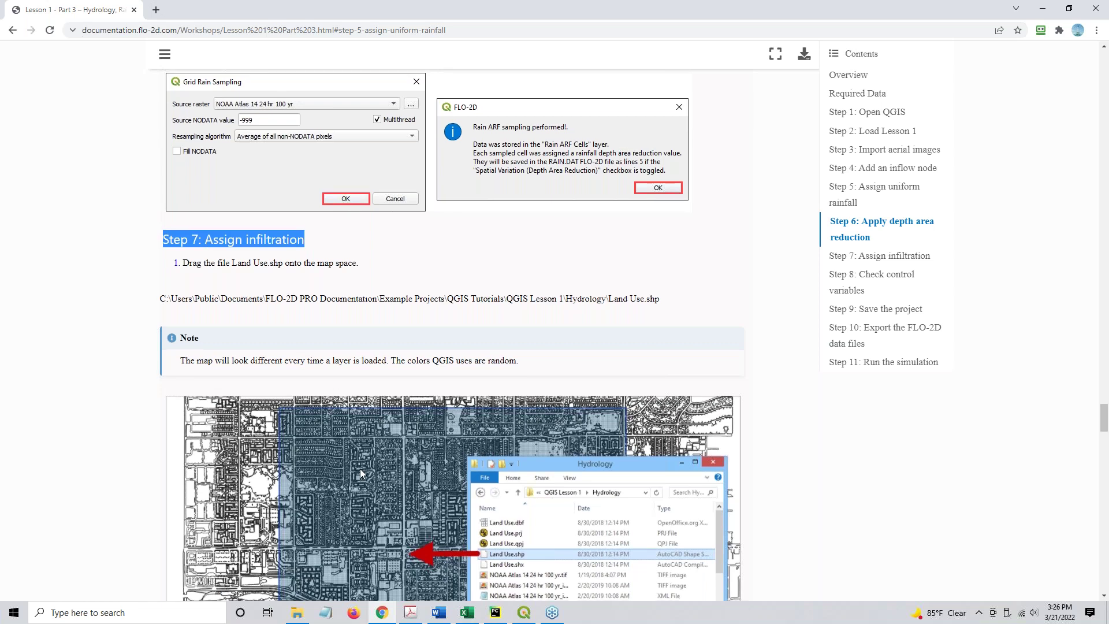
scroll(361, 473, "down", 4)
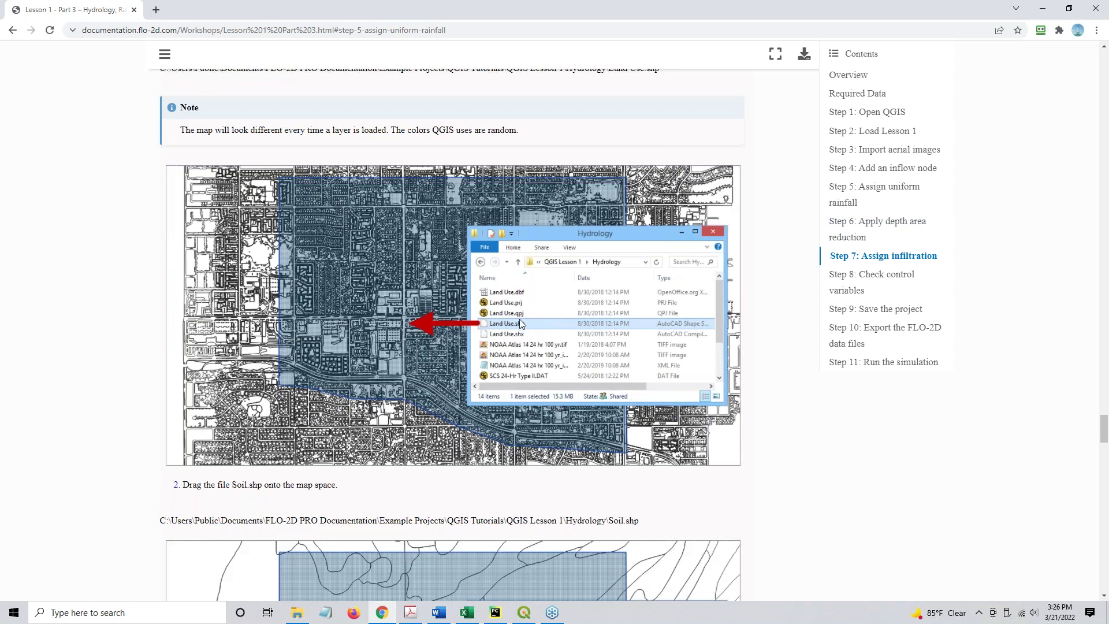
scroll(253, 351, "down", 5)
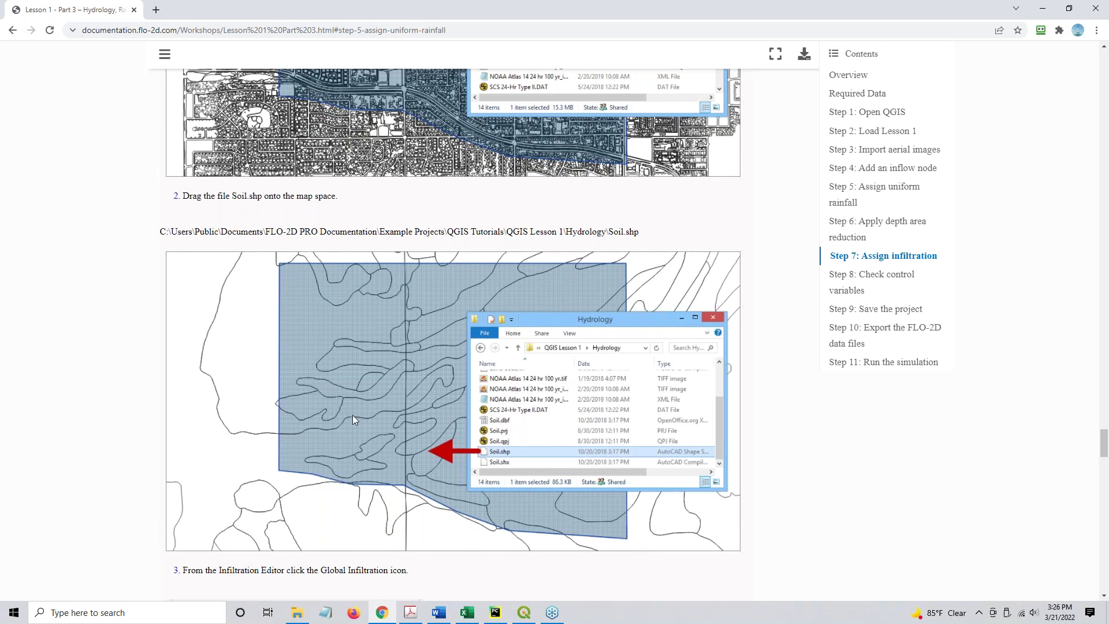
scroll(353, 415, "down", 4)
scroll(354, 418, "down", 2)
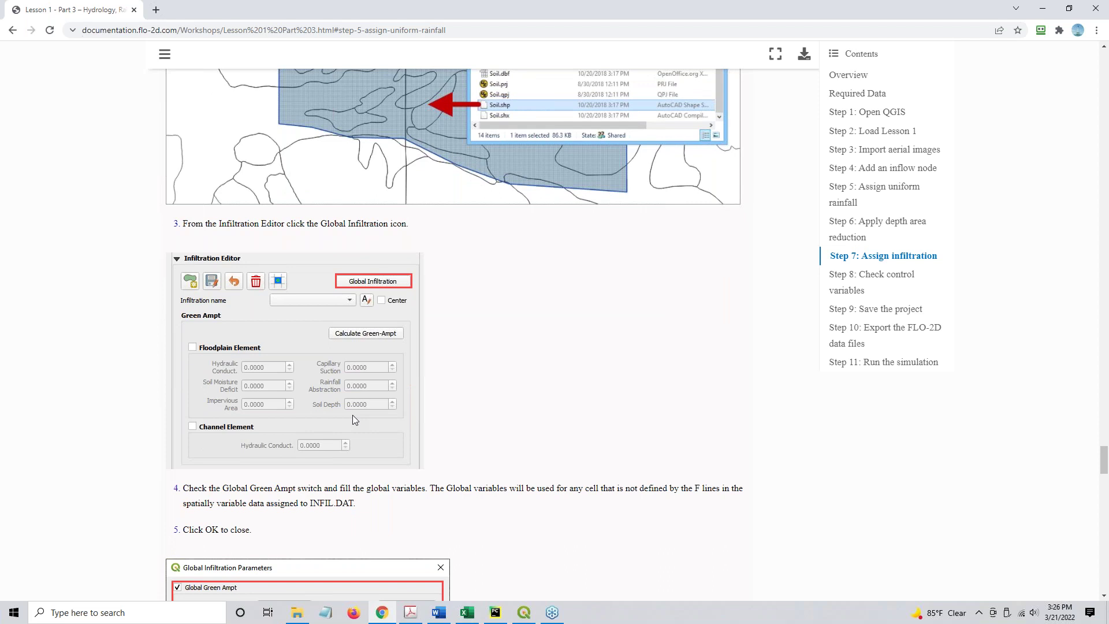
scroll(353, 415, "down", 5)
scroll(312, 414, "down", 4)
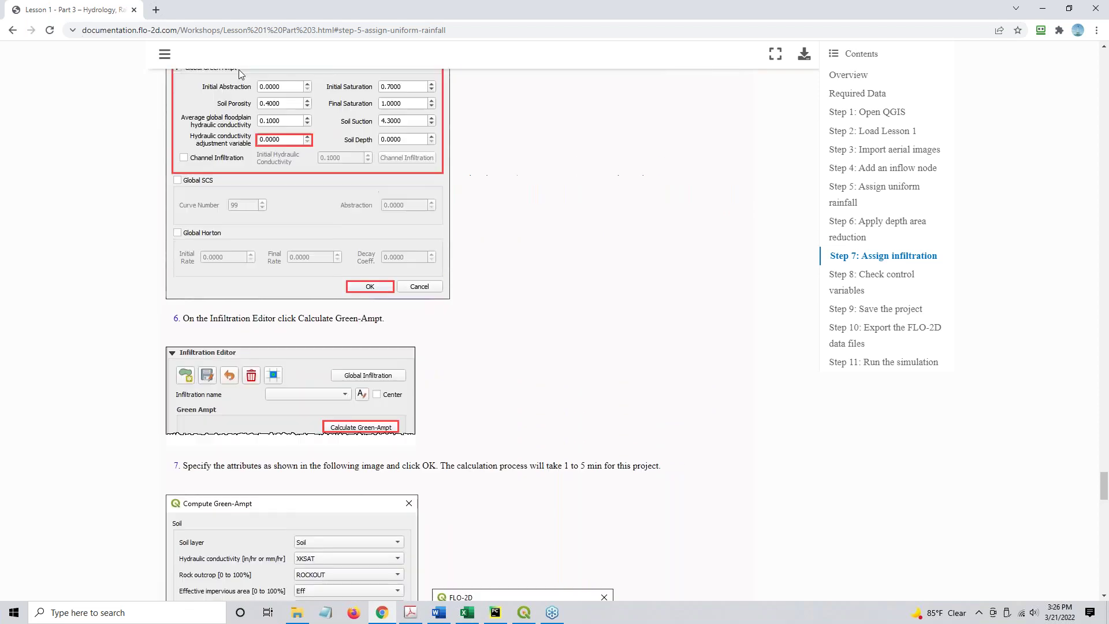
scroll(478, 409, "down", 1)
scroll(479, 408, "down", 3)
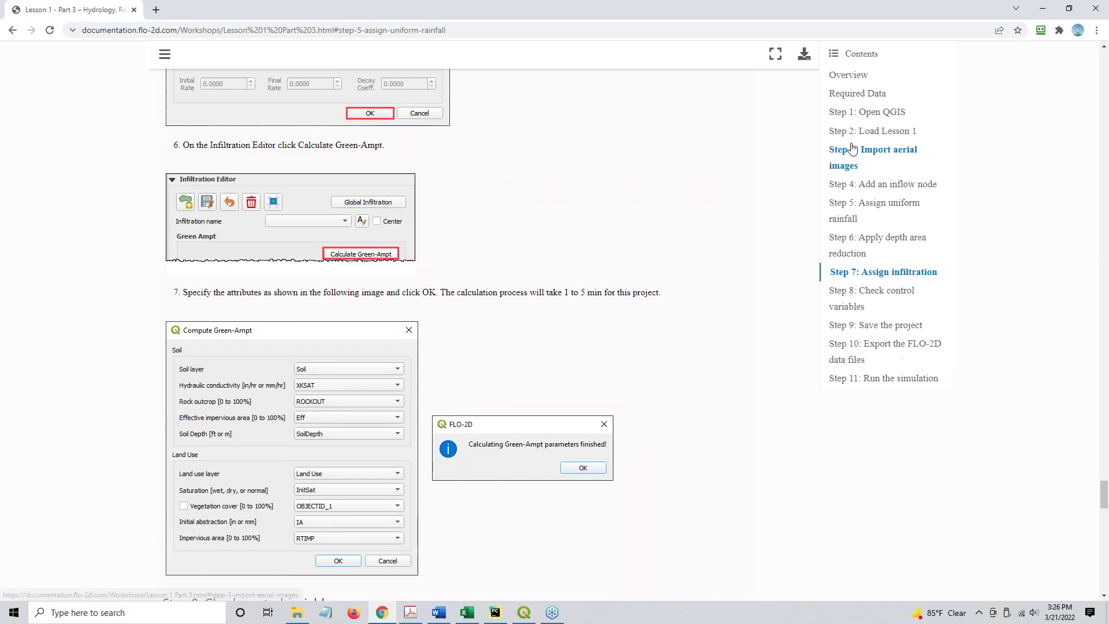
left_click(1043, 9)
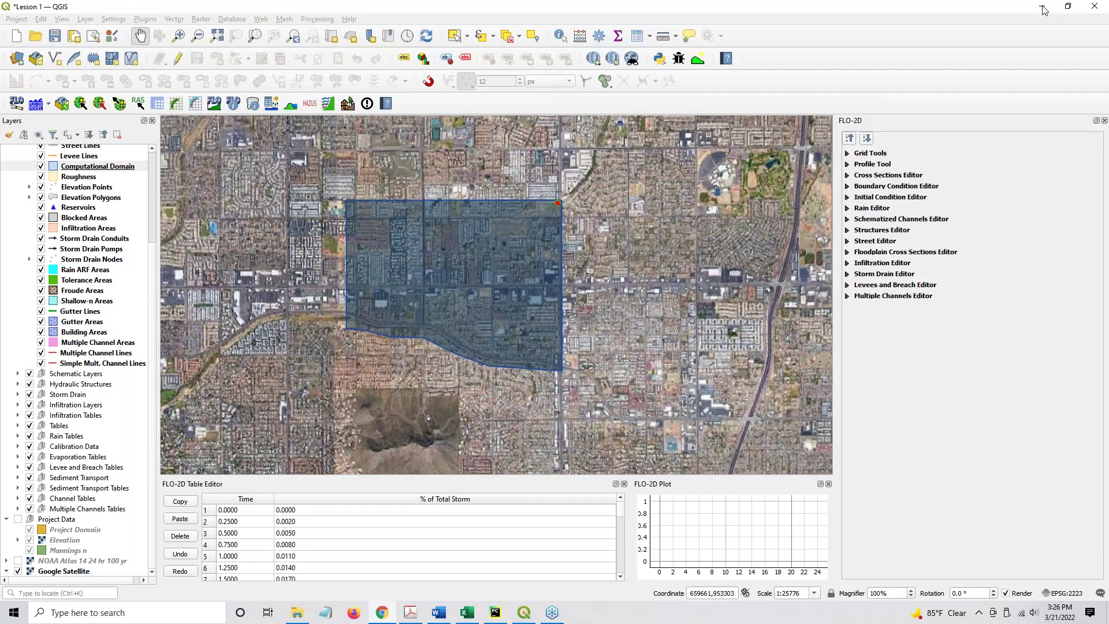
Move the NOAA Atlas 14 24 hr 100 yr layer into the Project Data group, show the group, and hide its existing layers
scroll(441, 312, "up", 1)
left_click_drag(407, 301, 461, 329)
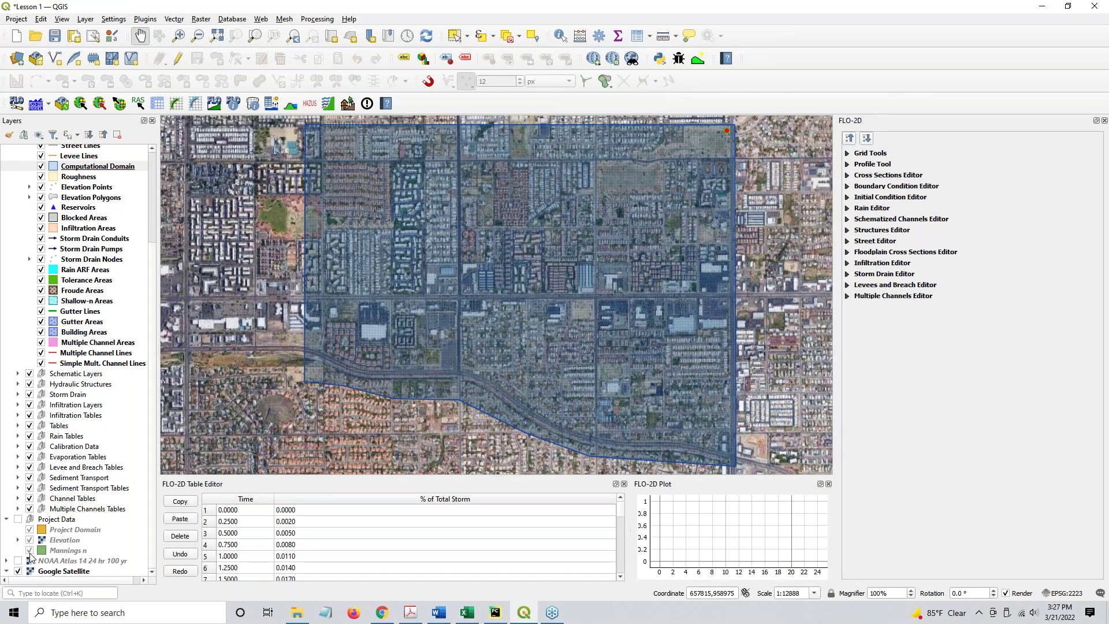
left_click_drag(54, 560, 56, 521)
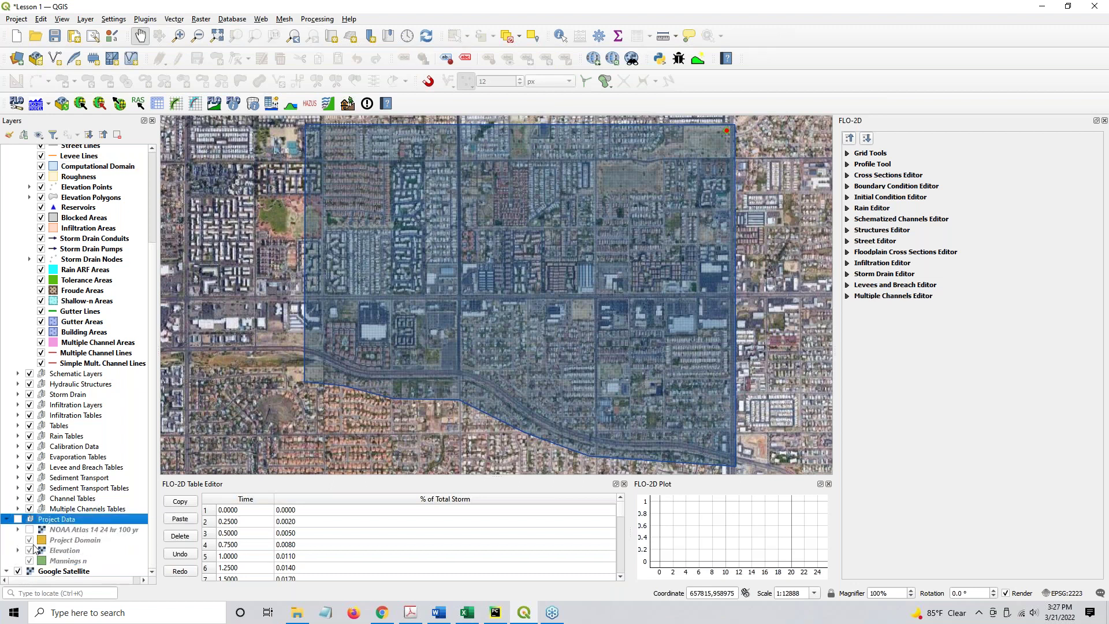
left_click(18, 520)
left_click(29, 560)
left_click(29, 550)
Add Land Use.shp and Soil.shp together from the Hydrology folder to the QGIS map
left_click(298, 612)
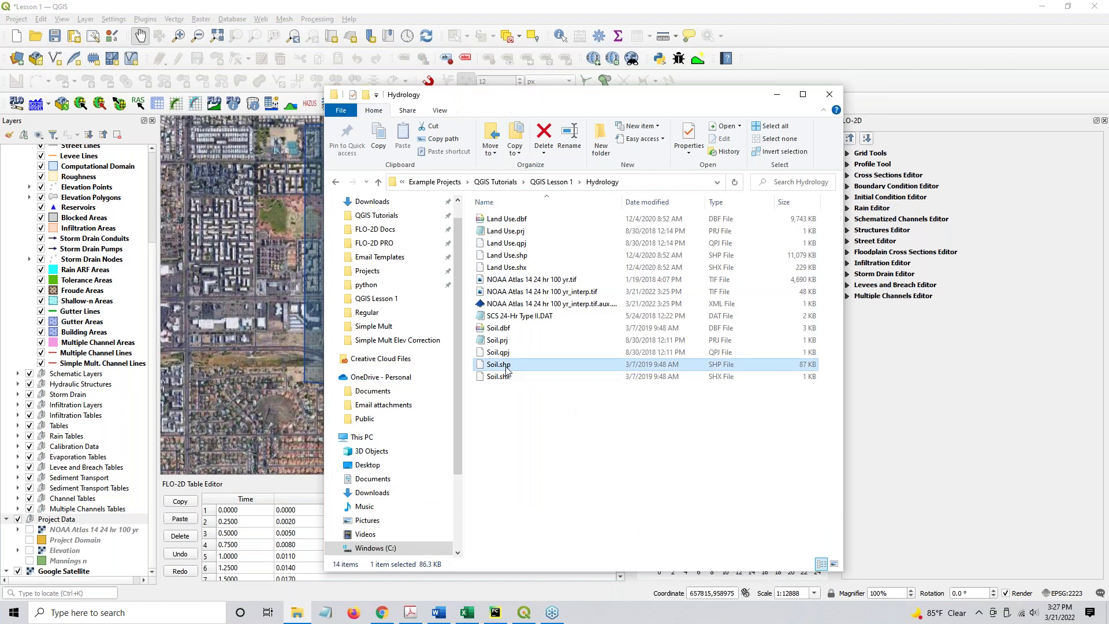
left_click(518, 256, "ctrl")
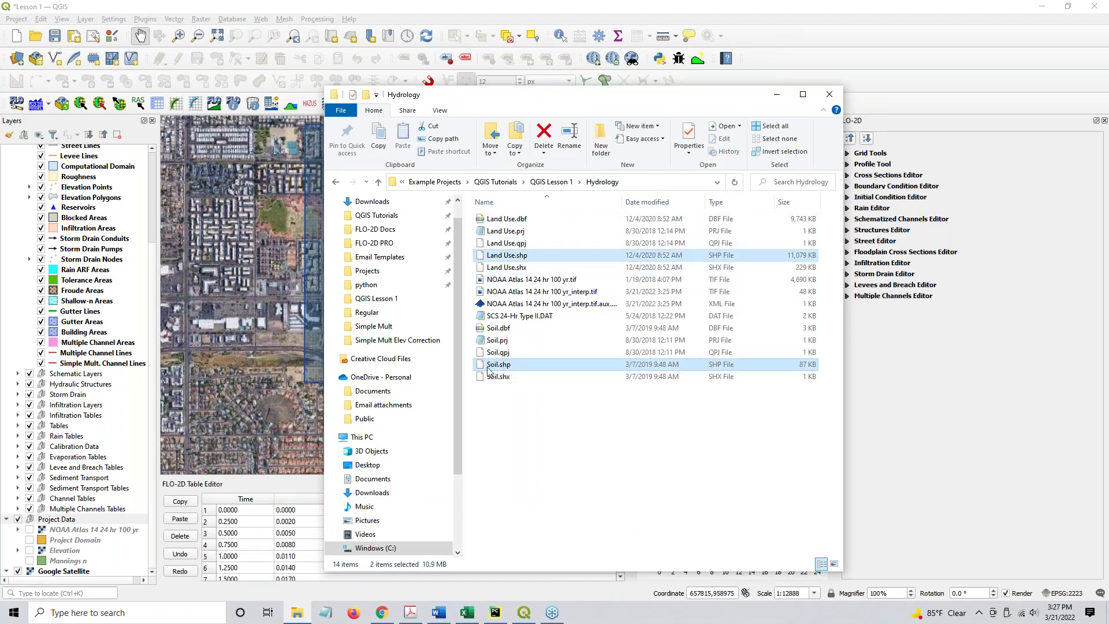
left_click_drag(518, 255, 242, 289)
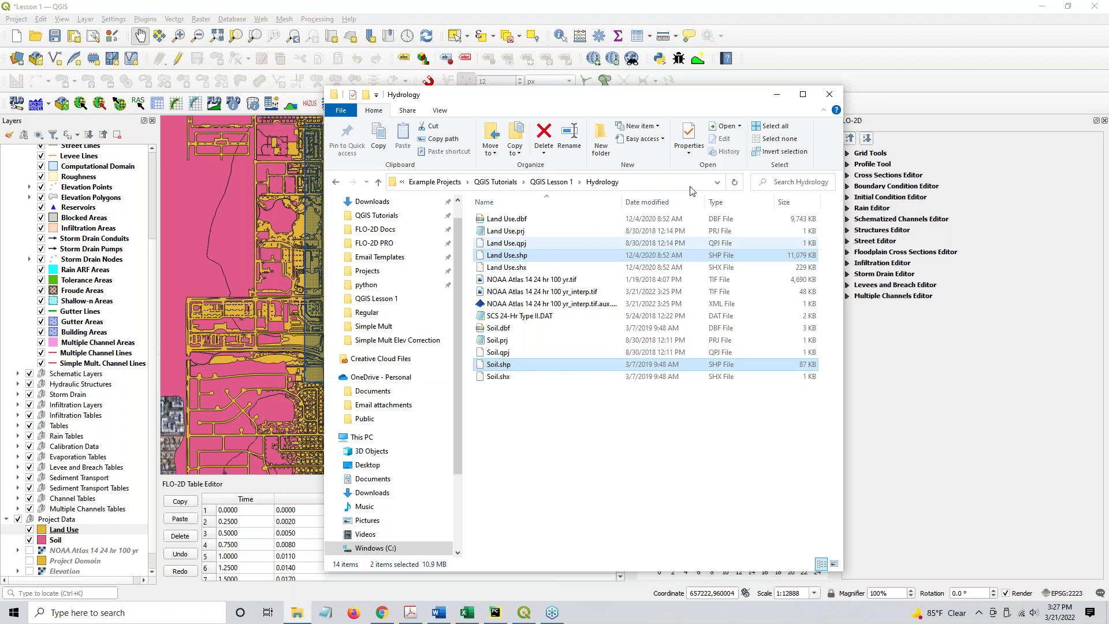
left_click(778, 95)
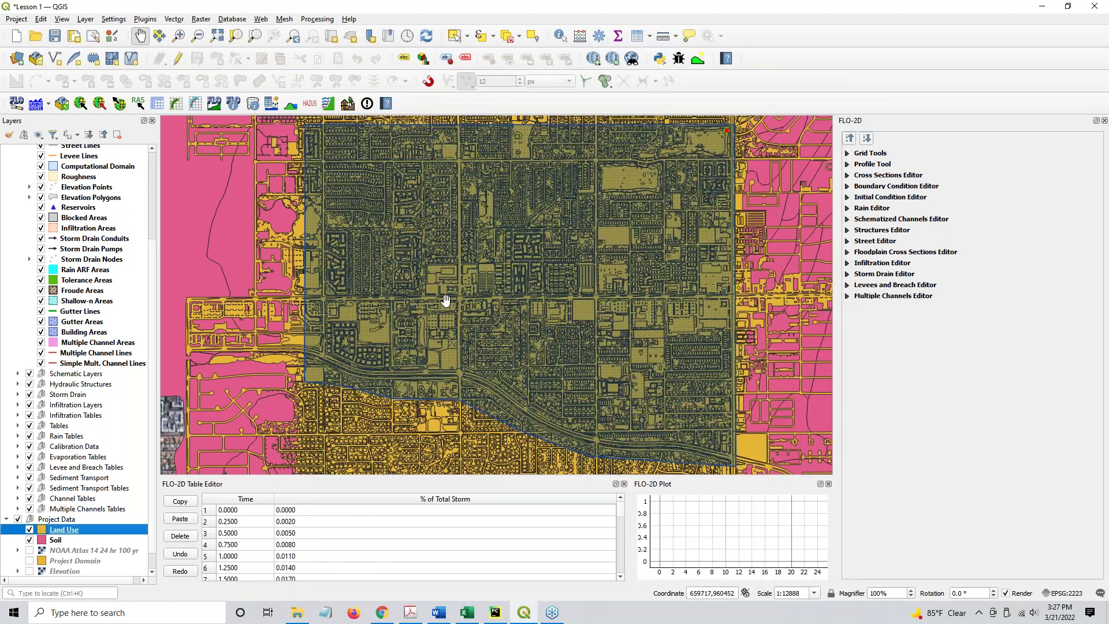
left_click(408, 264)
Hide the Land Use layer and examine the soil parameter fields in the Soil layer's attribute table
left_click(29, 530)
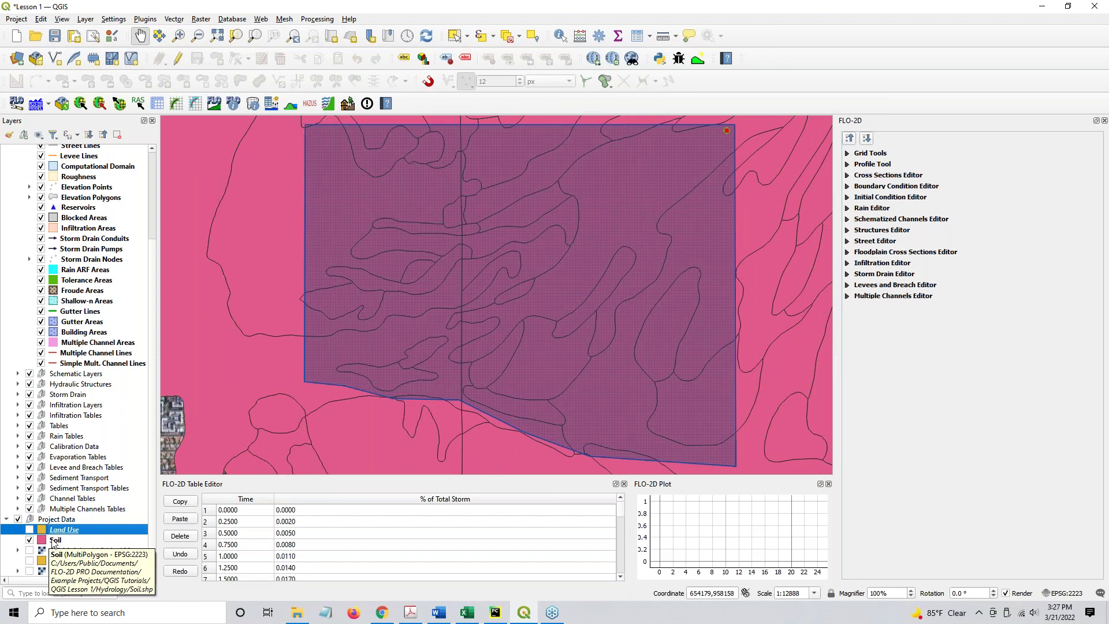
right_click(54, 544)
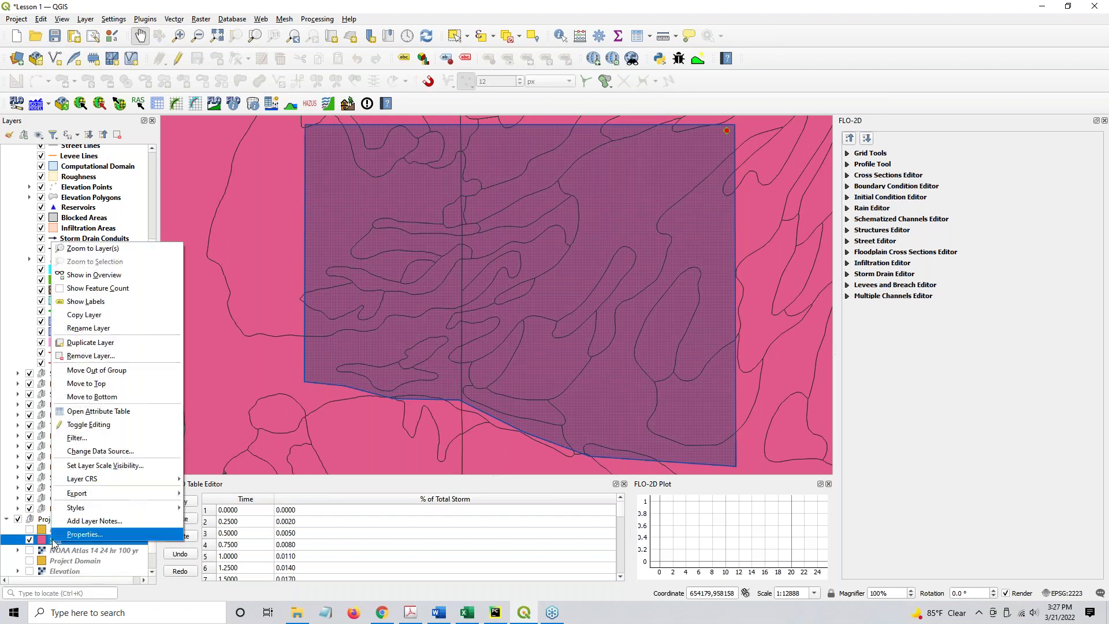
left_click(81, 412)
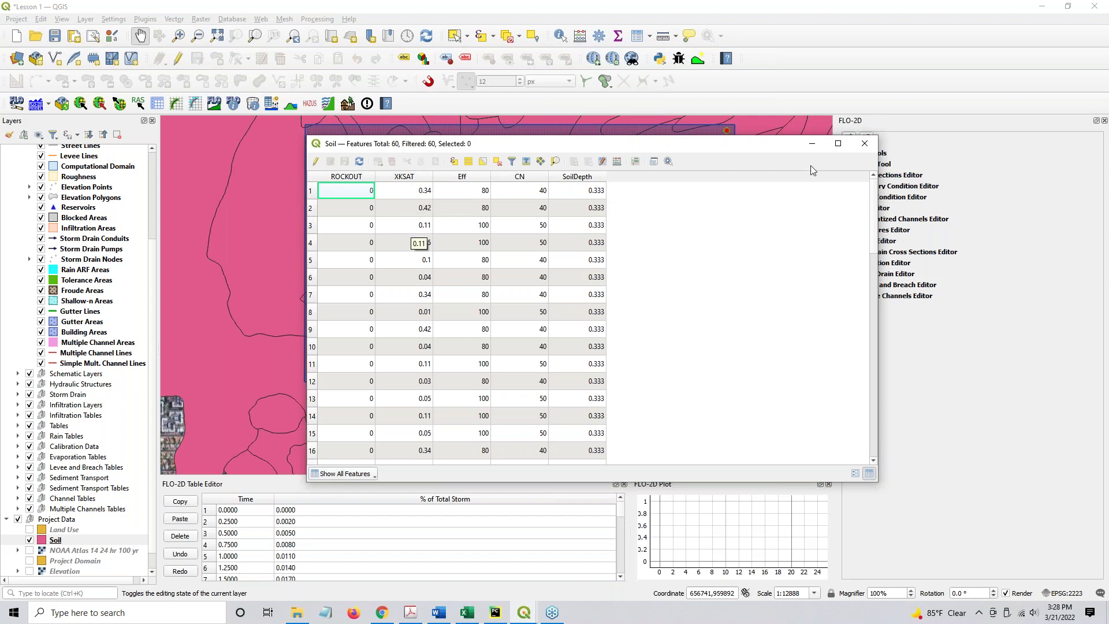
left_click(865, 143)
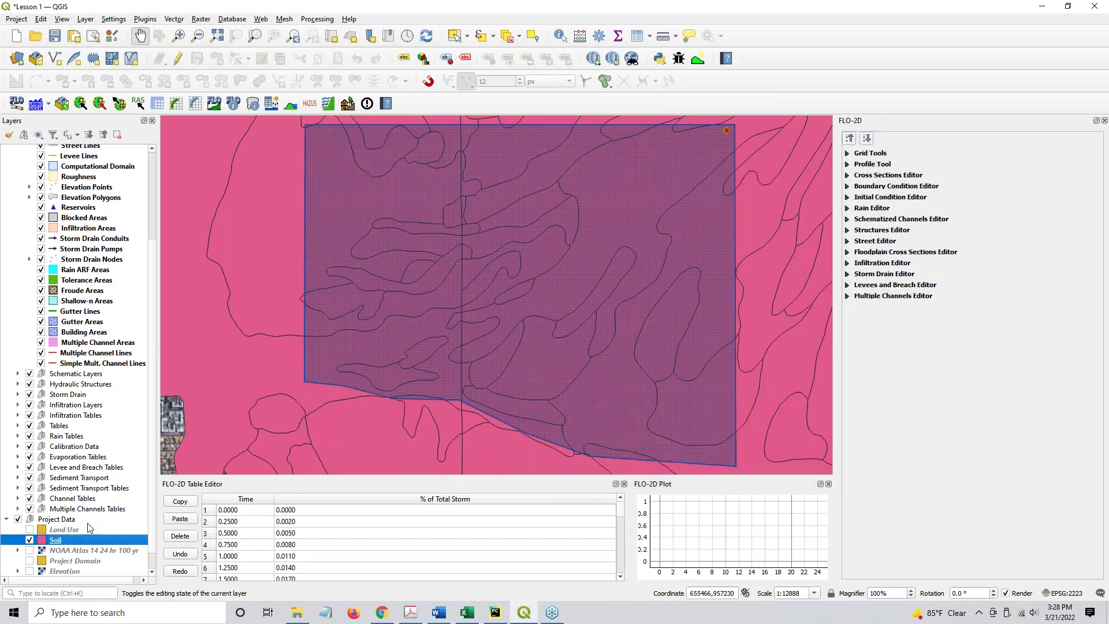
Show the Land Use layer again and examine the infiltration and roughness fields in its attribute table
left_click(29, 530)
right_click(52, 529)
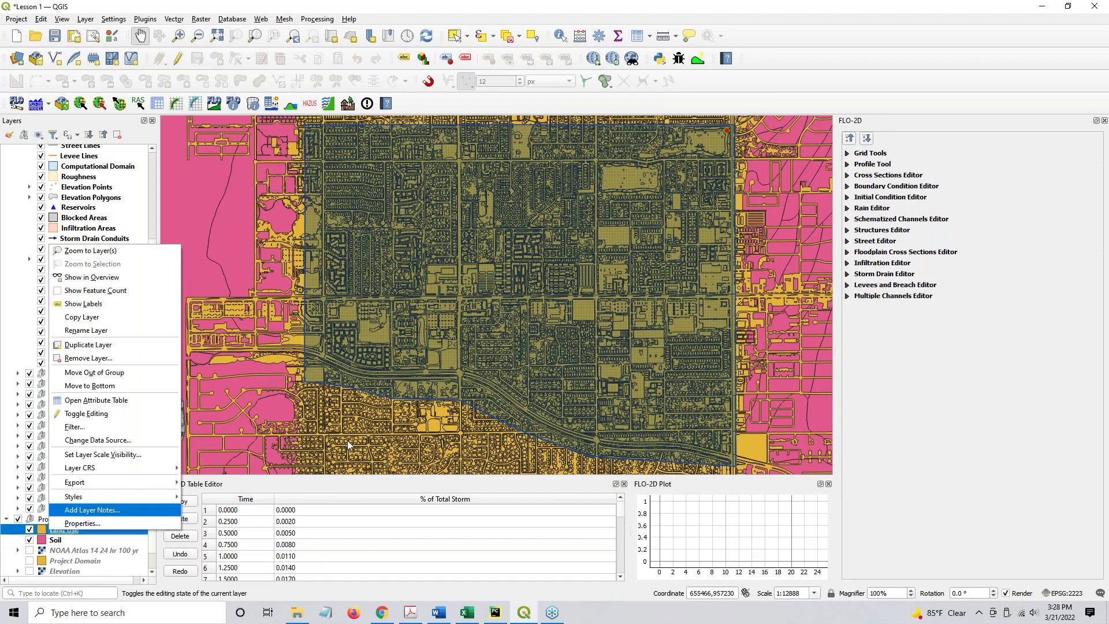
left_click(82, 399)
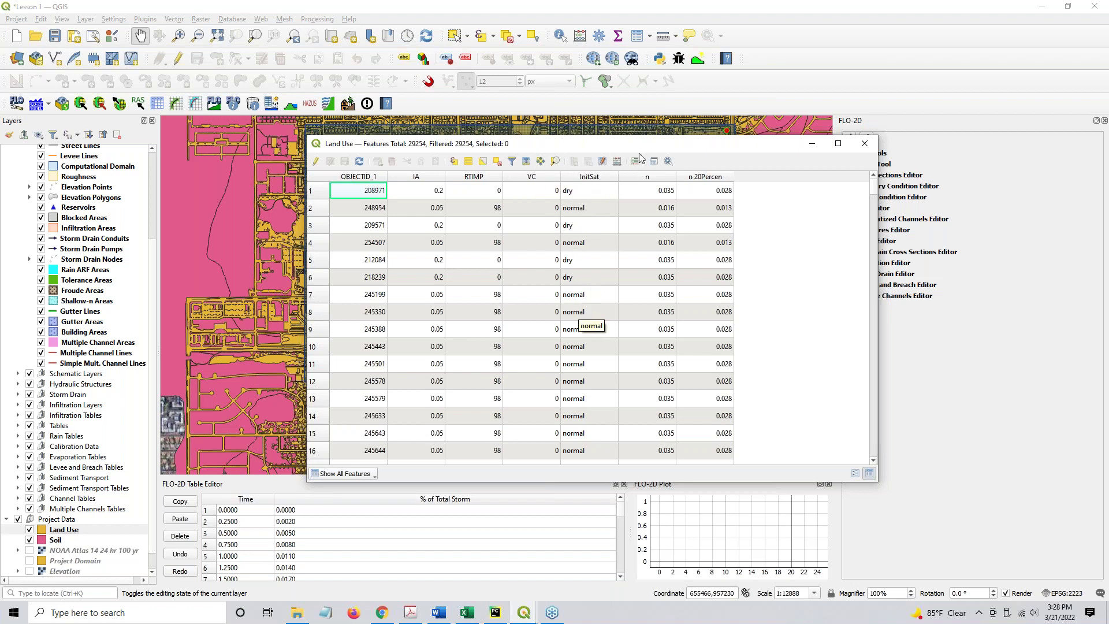
left_click(645, 185)
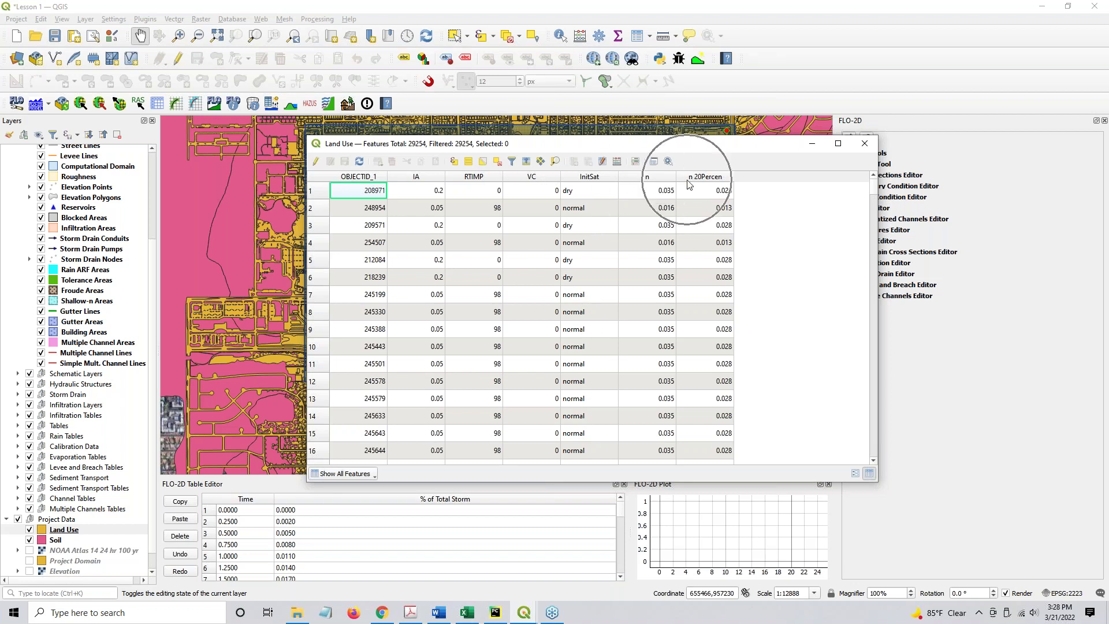
left_click(670, 177)
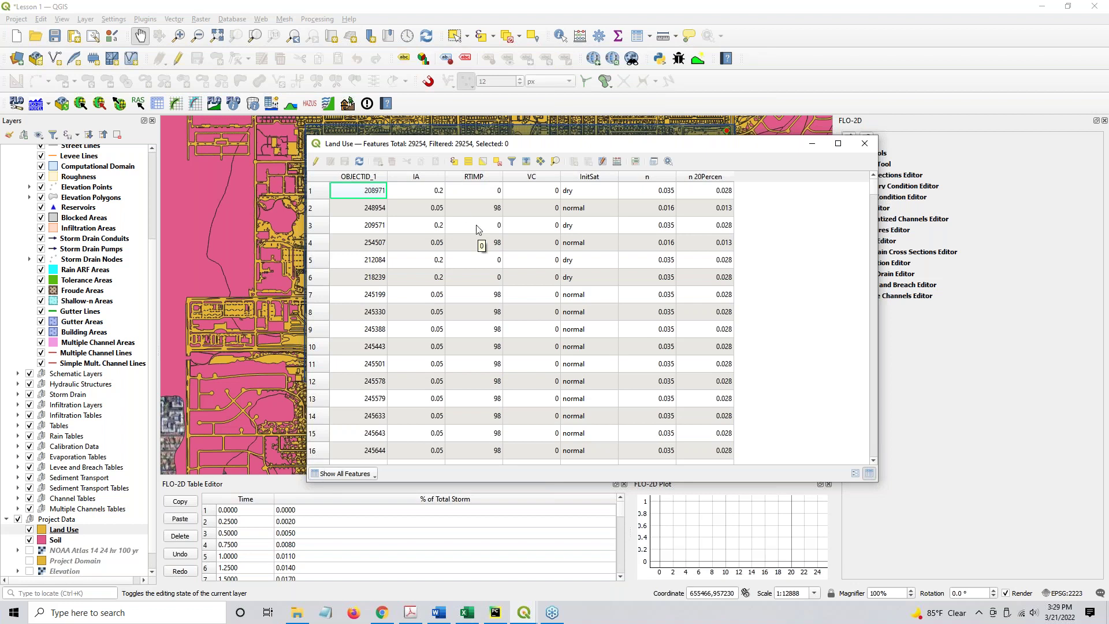
left_click(865, 145)
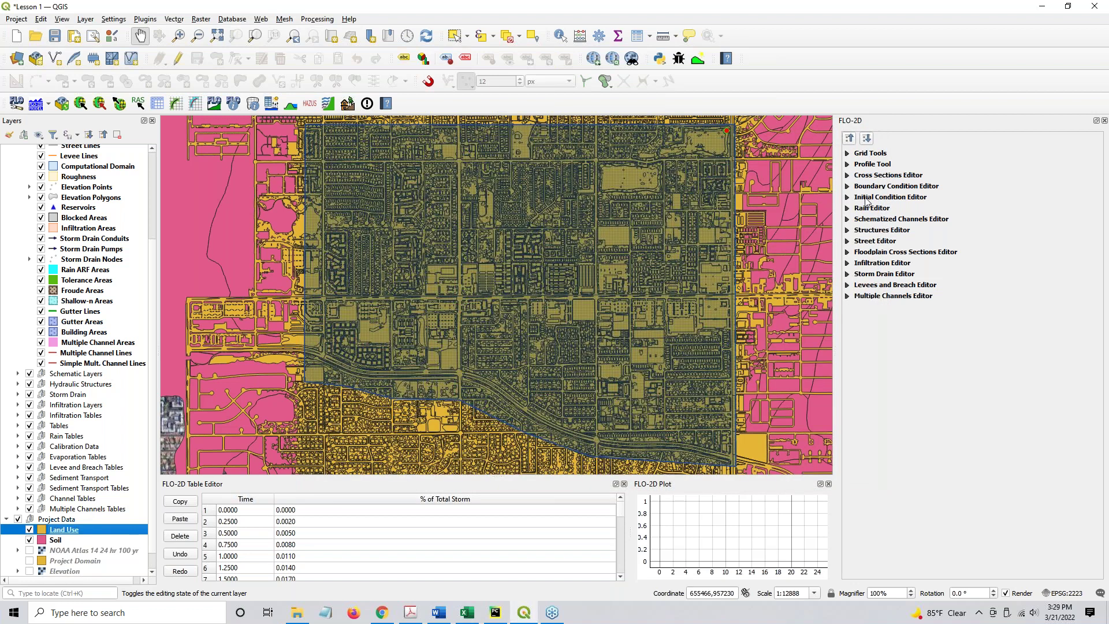
Enable Global Green Ampt in the Infiltration Editor's global infiltration parameters, keeping the default values
left_click(850, 139)
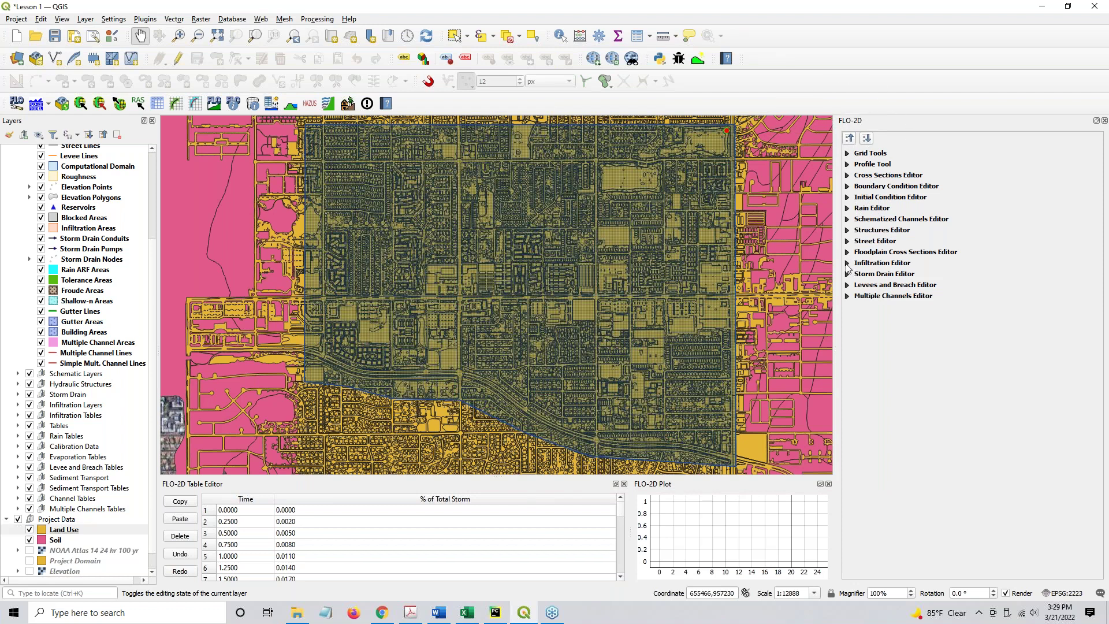
left_click(847, 263)
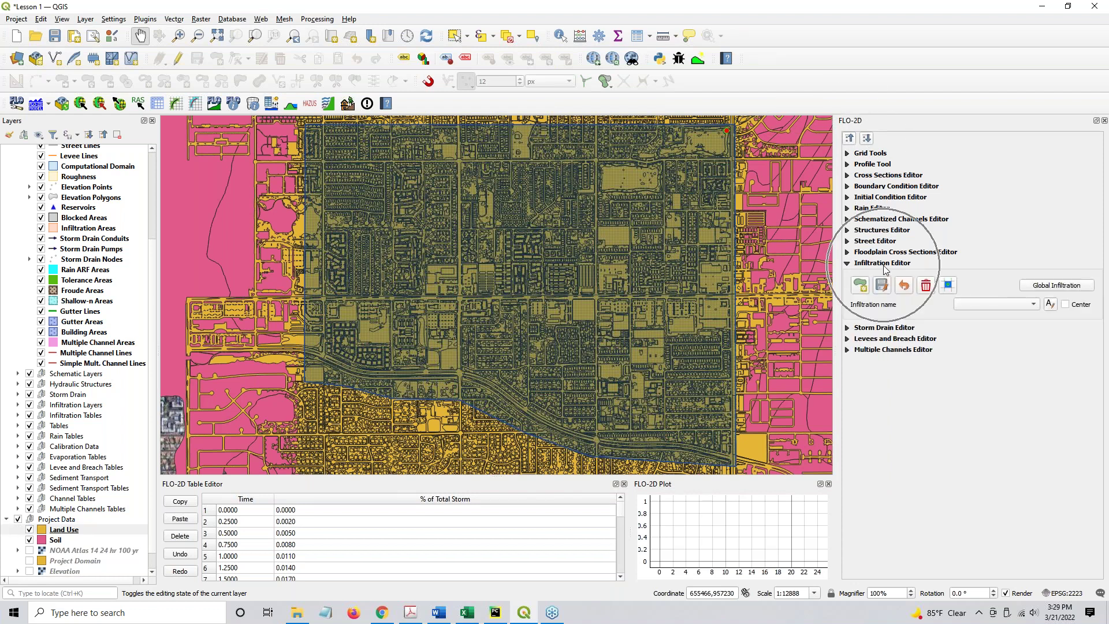
left_click(1036, 286)
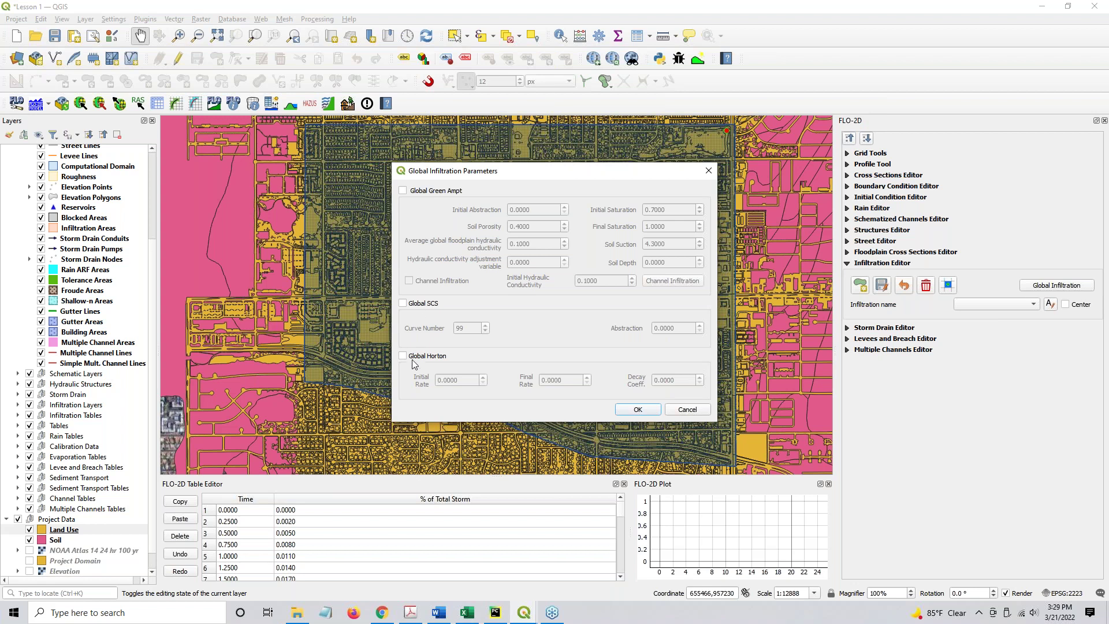
left_click(403, 190)
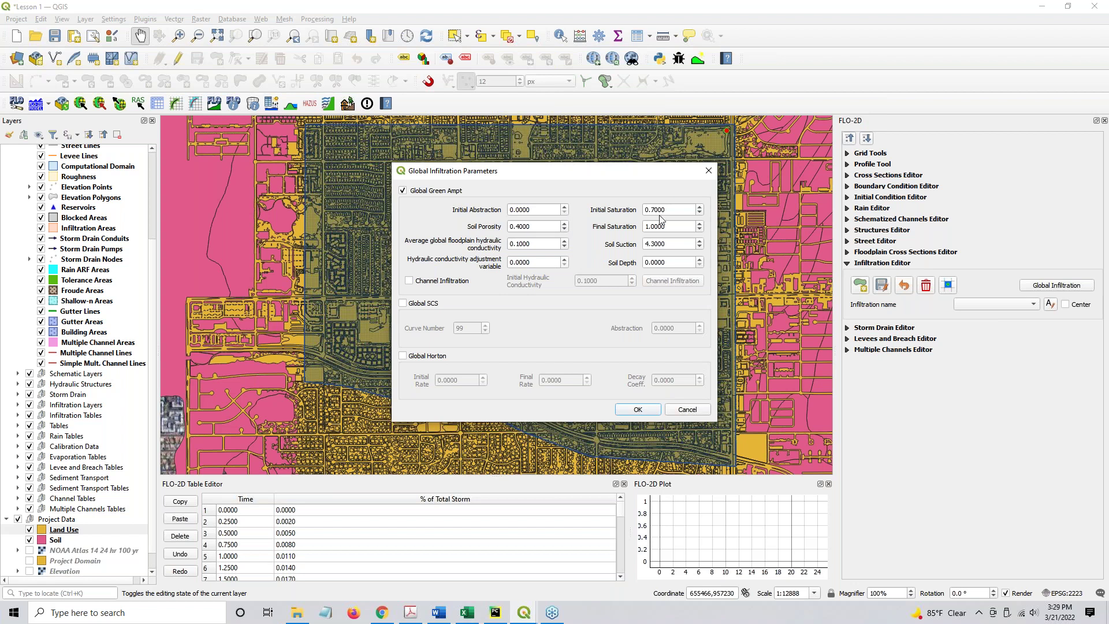
left_click(638, 409)
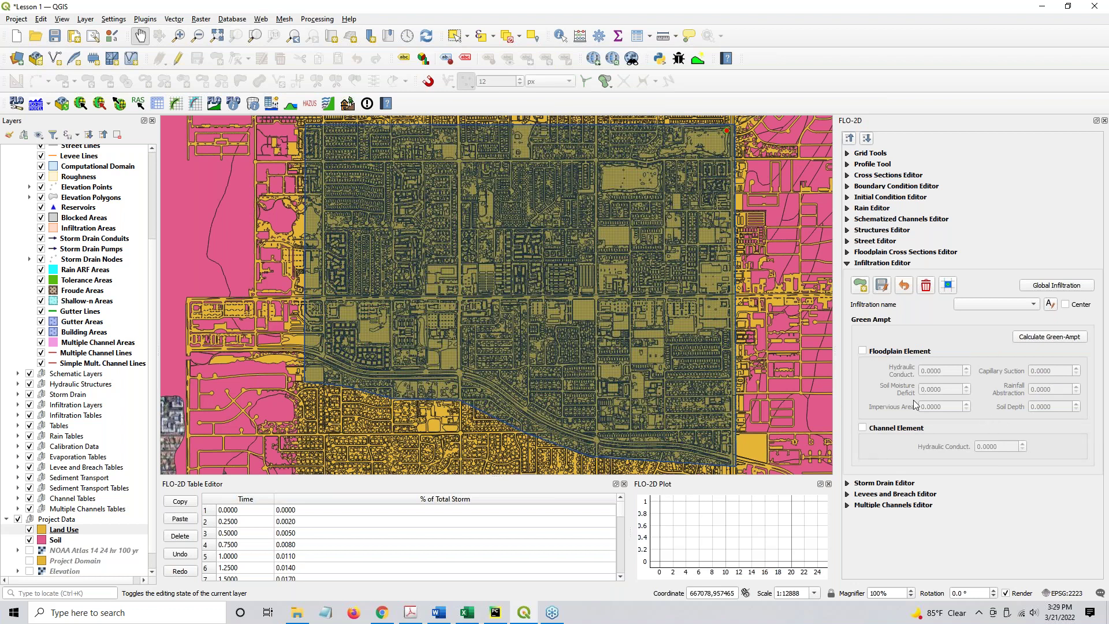
Start the Green-Ampt calculation with the Soil layer, using XKSAT for hydraulic conductivity, ROCKOUT for rock outcrop, Eff for effective impervious area and SoilDepth for depth
left_click(1039, 338)
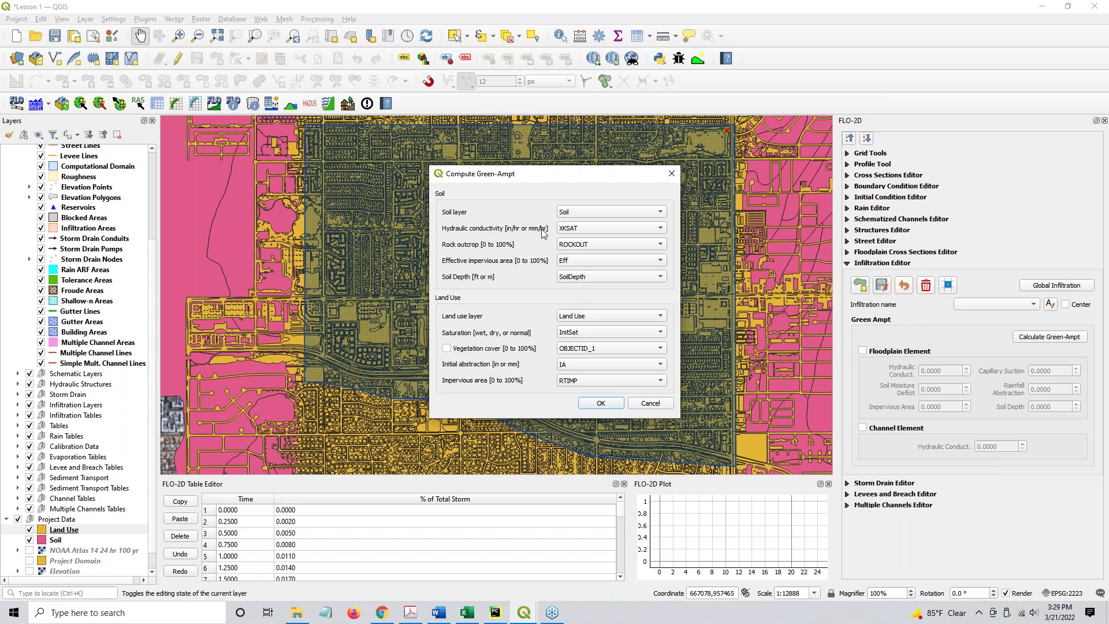
left_click(569, 216)
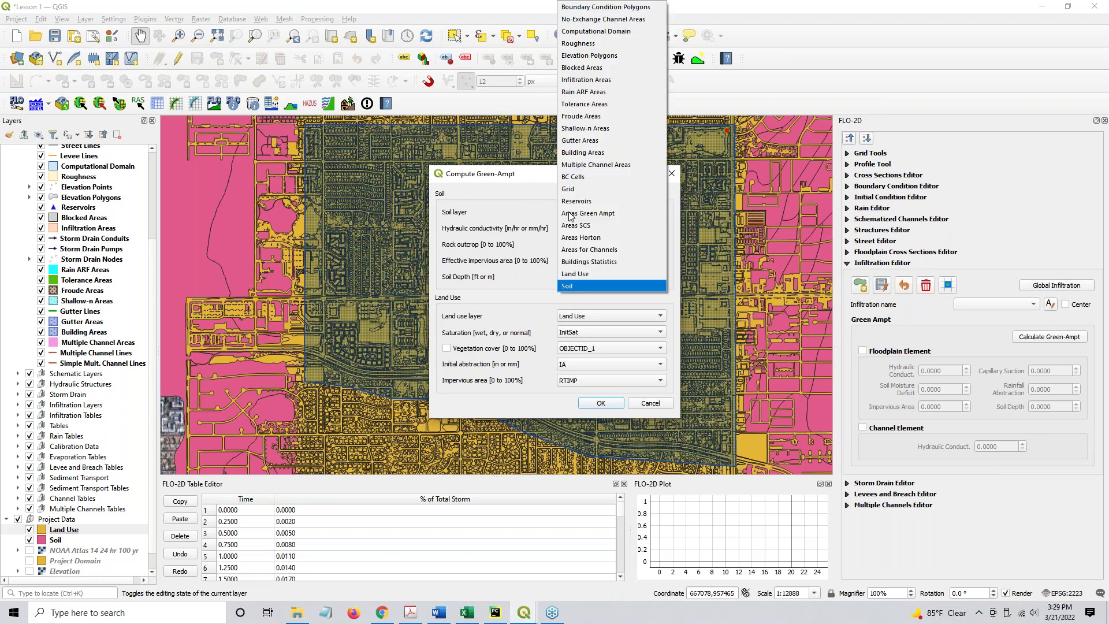
left_click(586, 285)
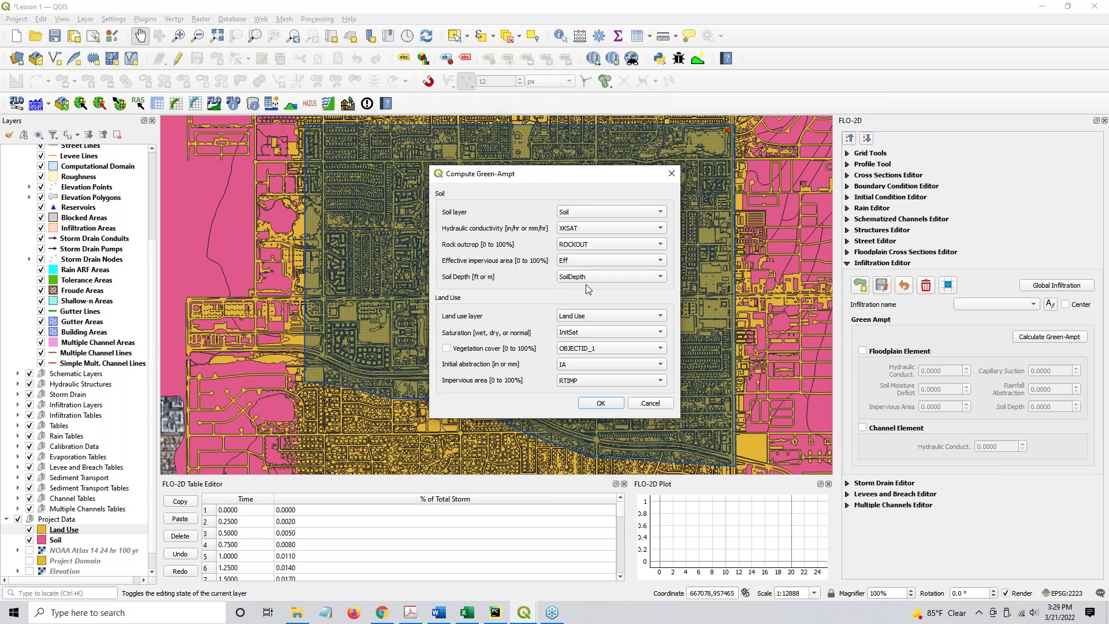
left_click(597, 229)
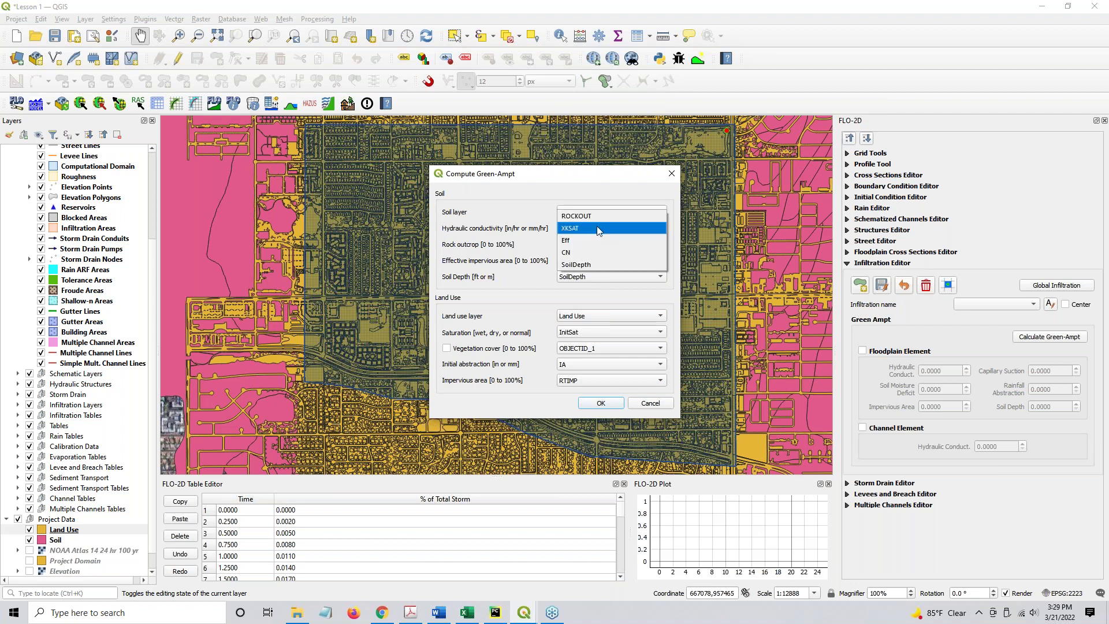
left_click(597, 228)
left_click(596, 245)
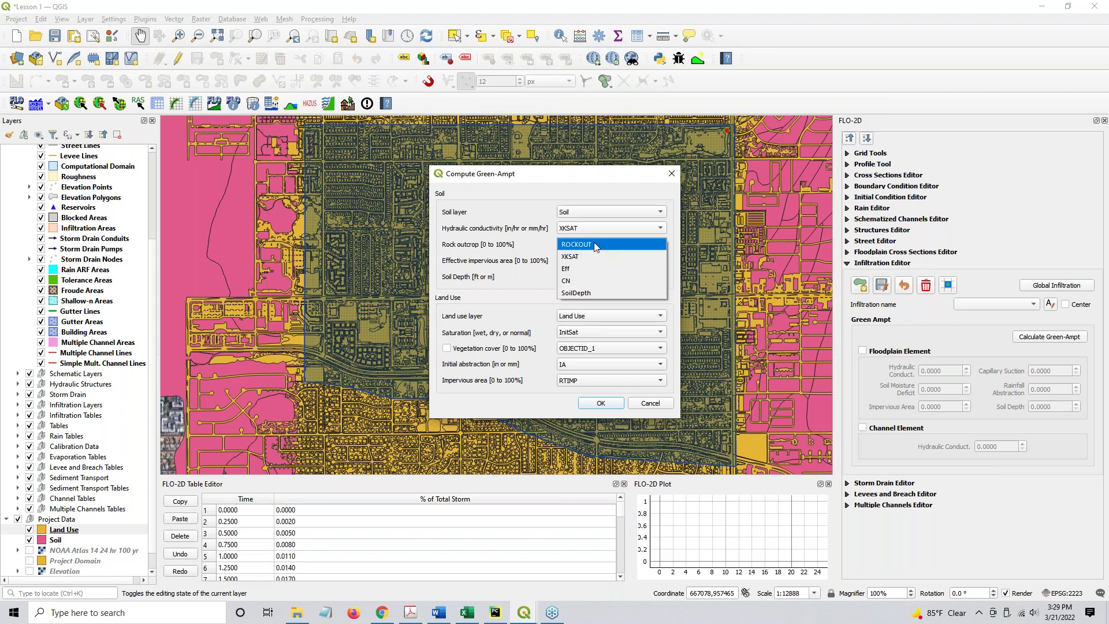
left_click(592, 244)
left_click(586, 261)
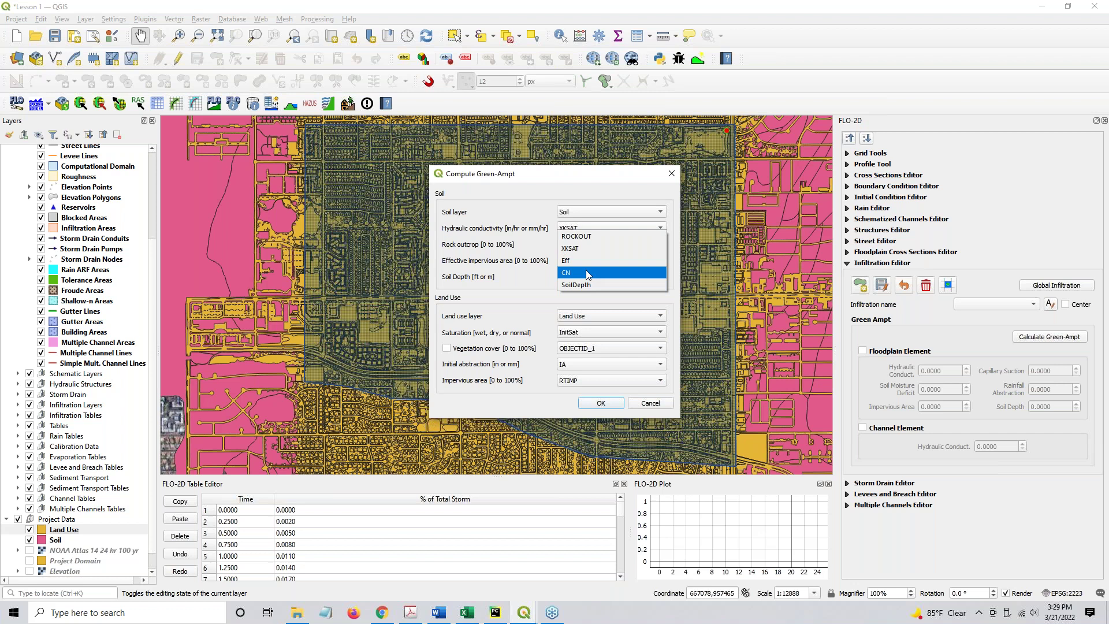
left_click(584, 263)
left_click(582, 277)
left_click(583, 278)
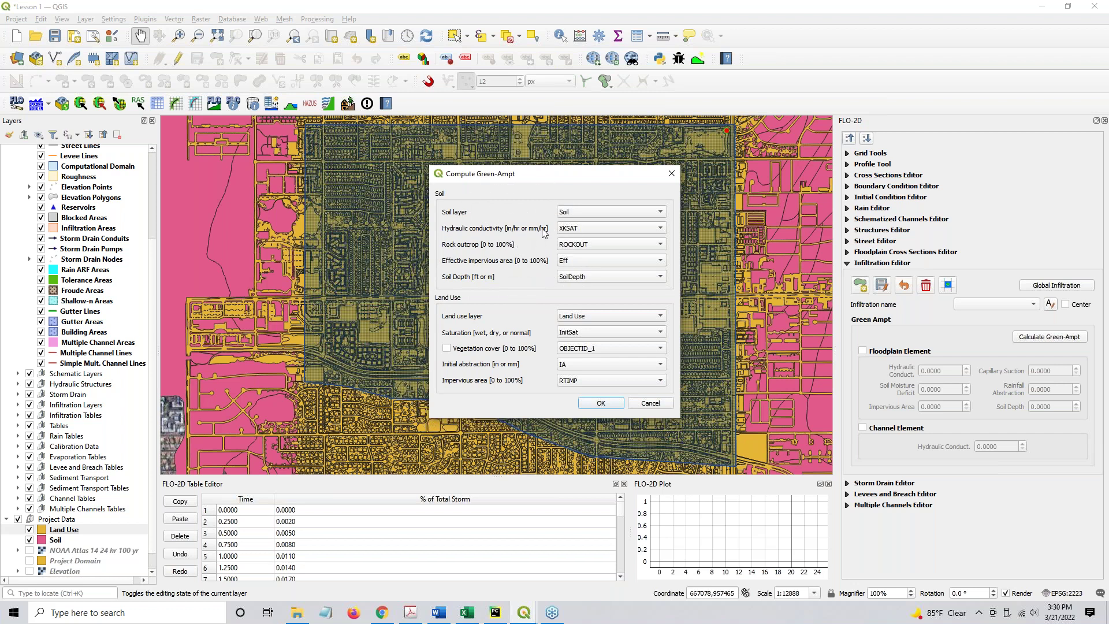
Use the Land Use layer with InitSat for saturation, IA for initial abstraction and RTIMP for impervious area, and run the Green-Ampt calculation
left_click(613, 320)
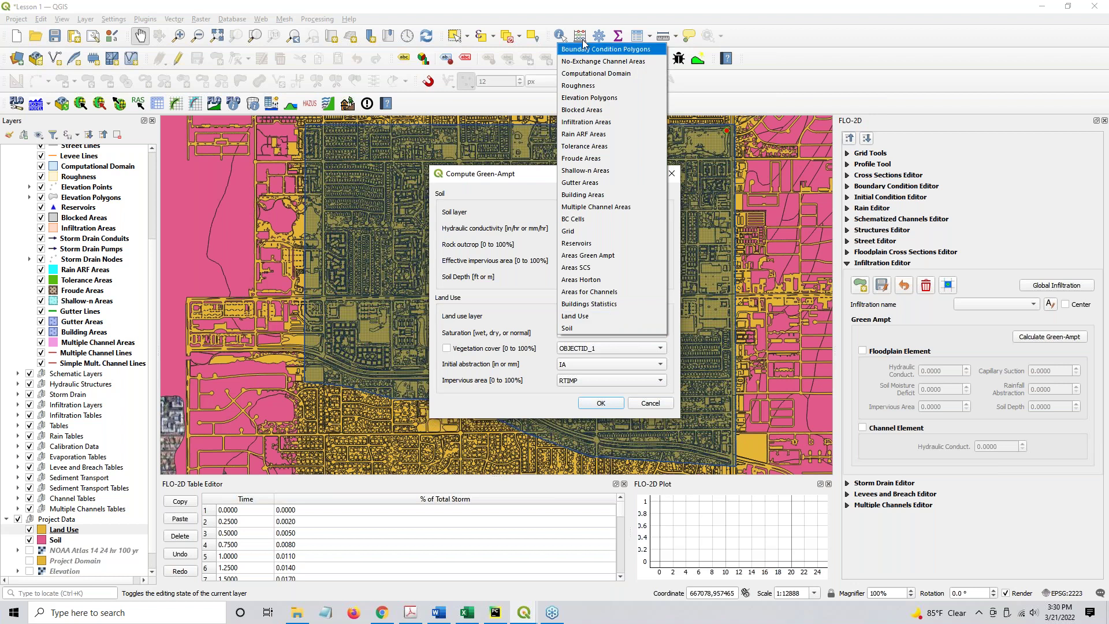
left_click(584, 317)
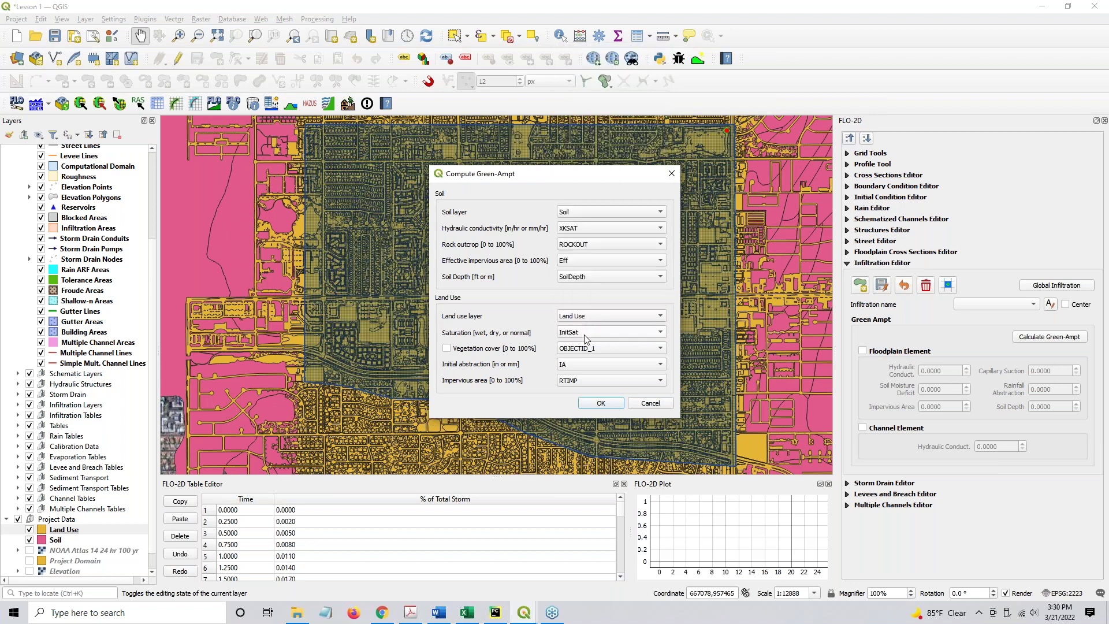
left_click(585, 335)
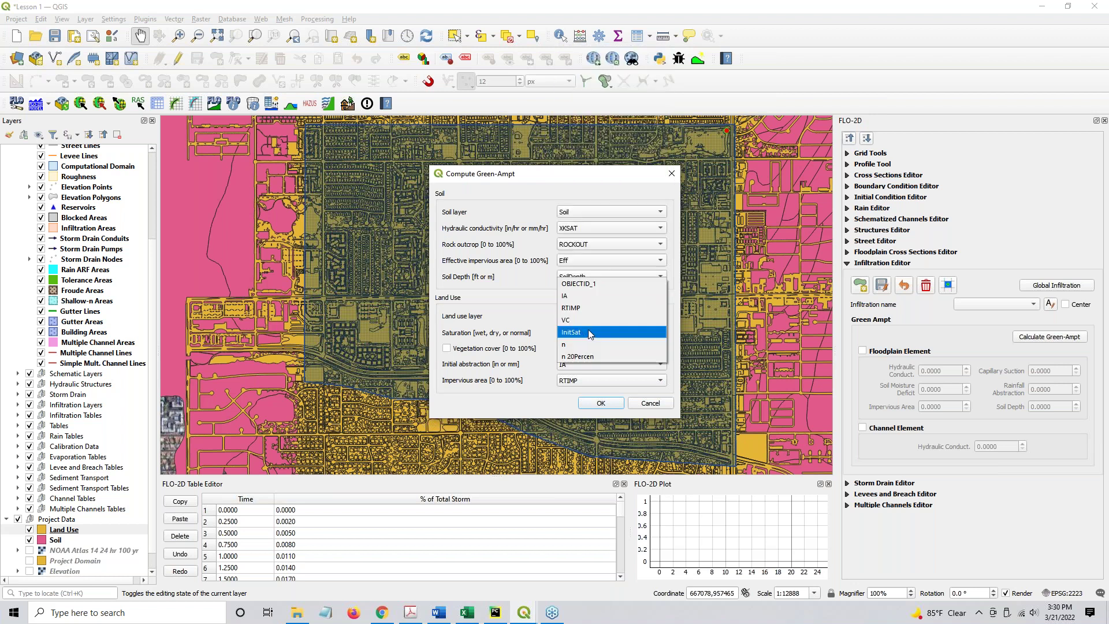
left_click(590, 334)
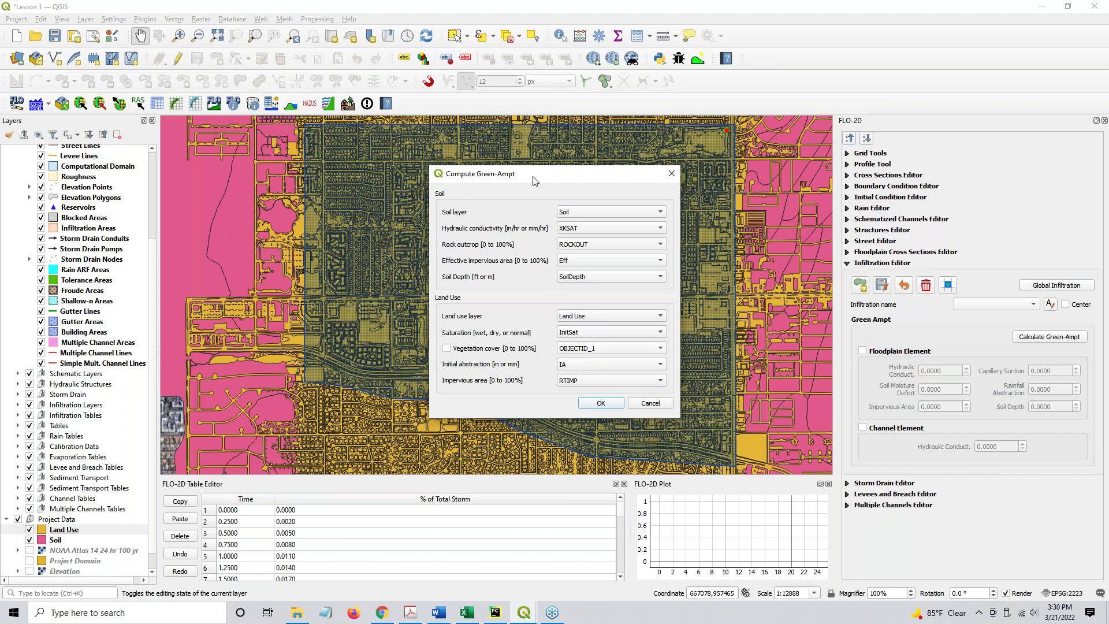
left_click_drag(536, 180, 477, 84)
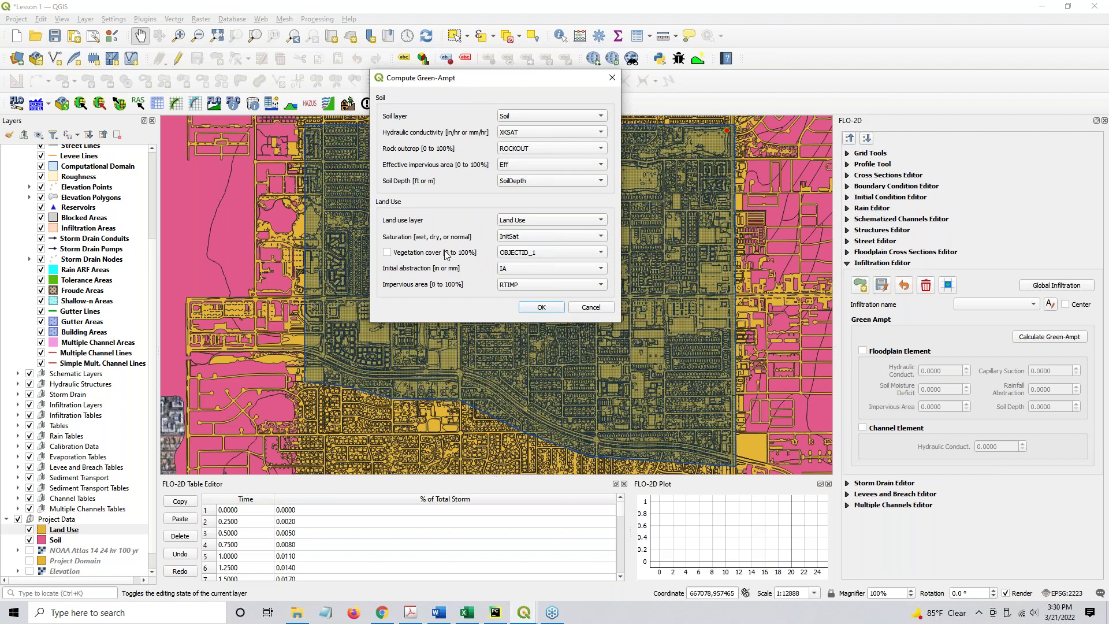
left_click(512, 271)
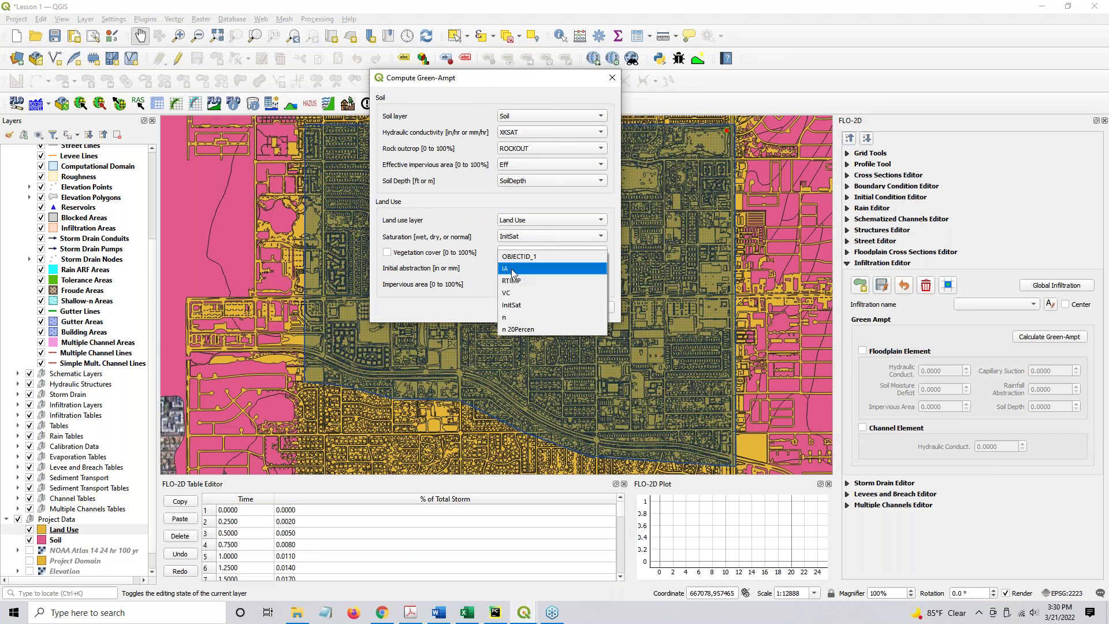
left_click(513, 270)
left_click(518, 287)
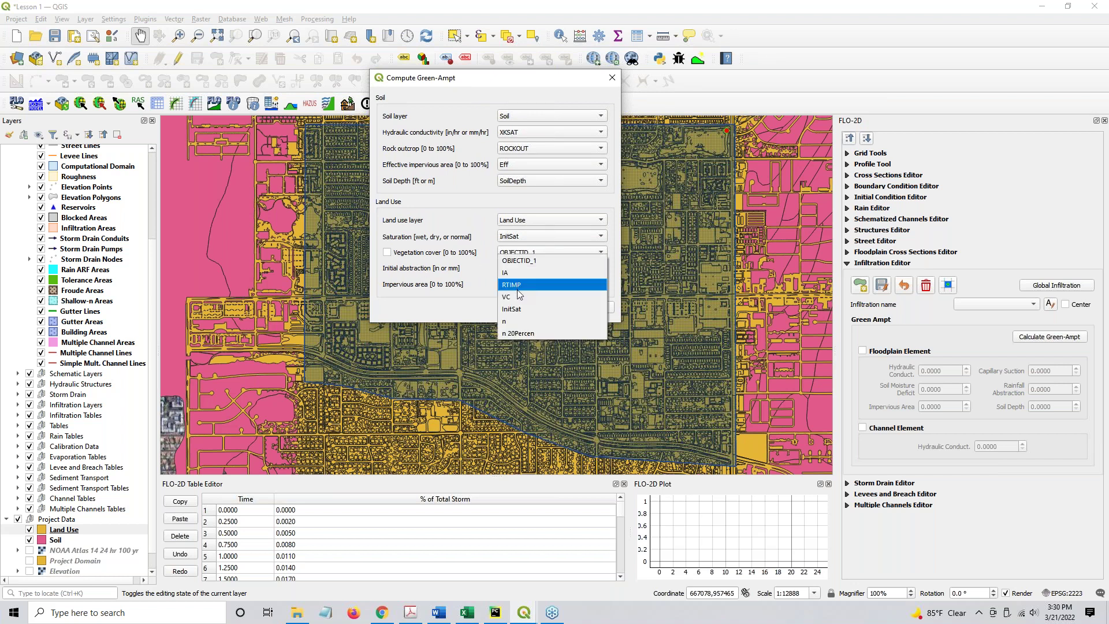
left_click(521, 285)
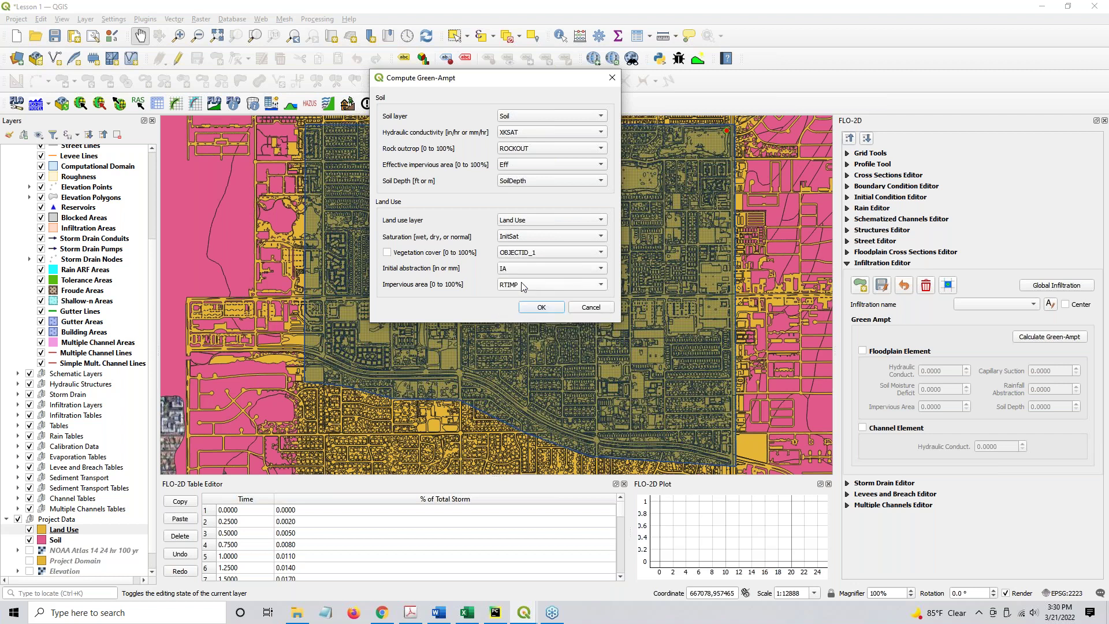
left_click(542, 307)
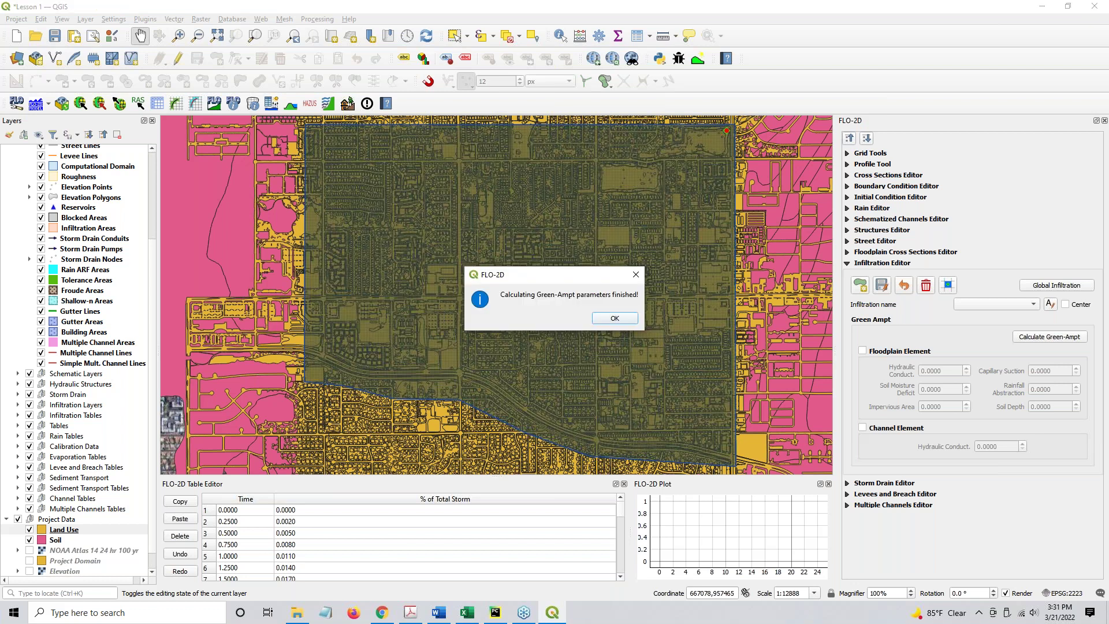
left_click(615, 318)
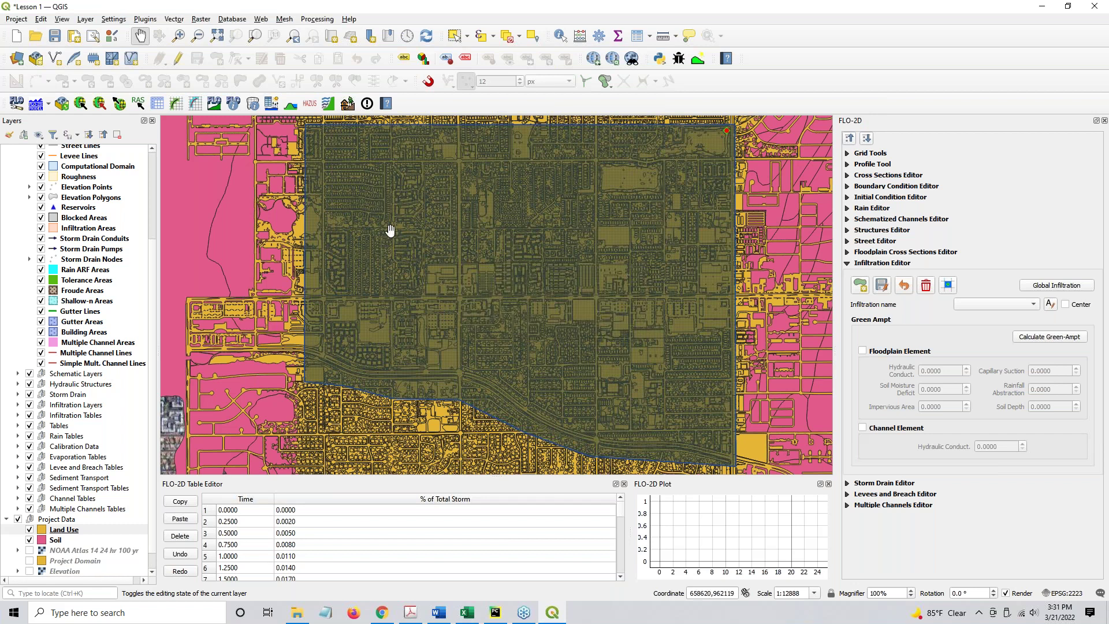
Hide the Land Use and Soil layers and open the attribute table of Areas Green Ampt in the Infiltration Layers group
left_click(29, 530)
left_click(29, 540)
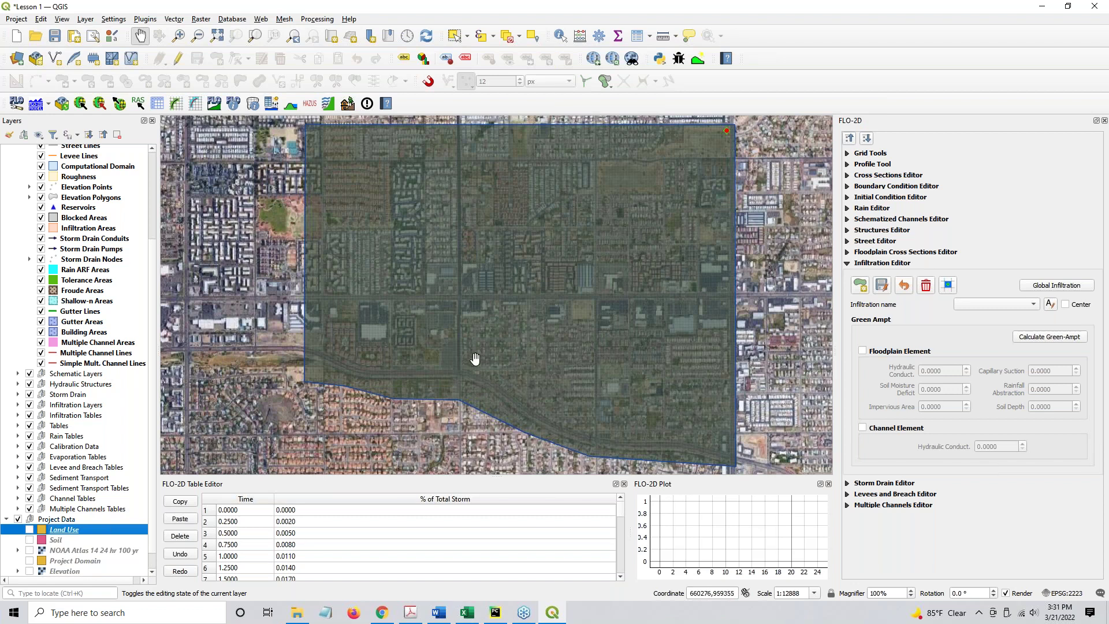
left_click(57, 407)
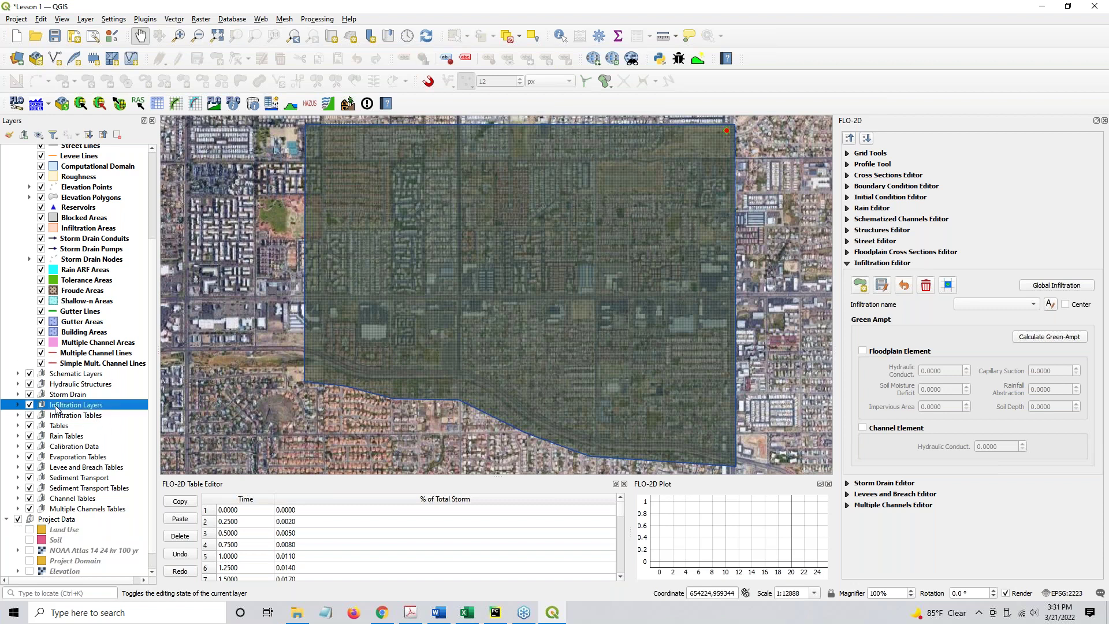
left_click(19, 405)
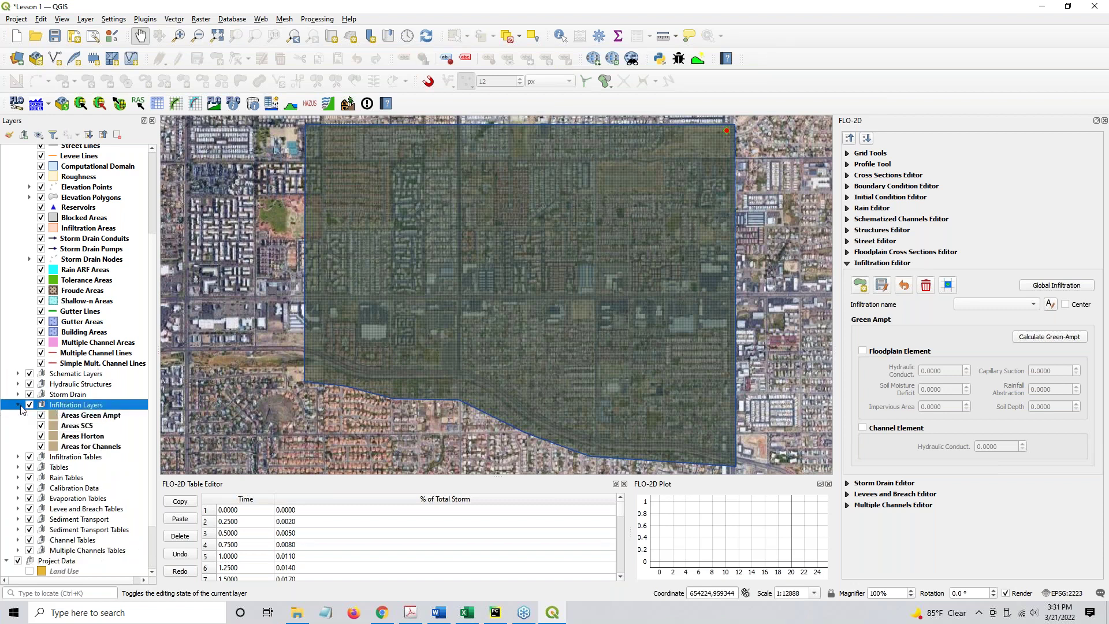
right_click(65, 416)
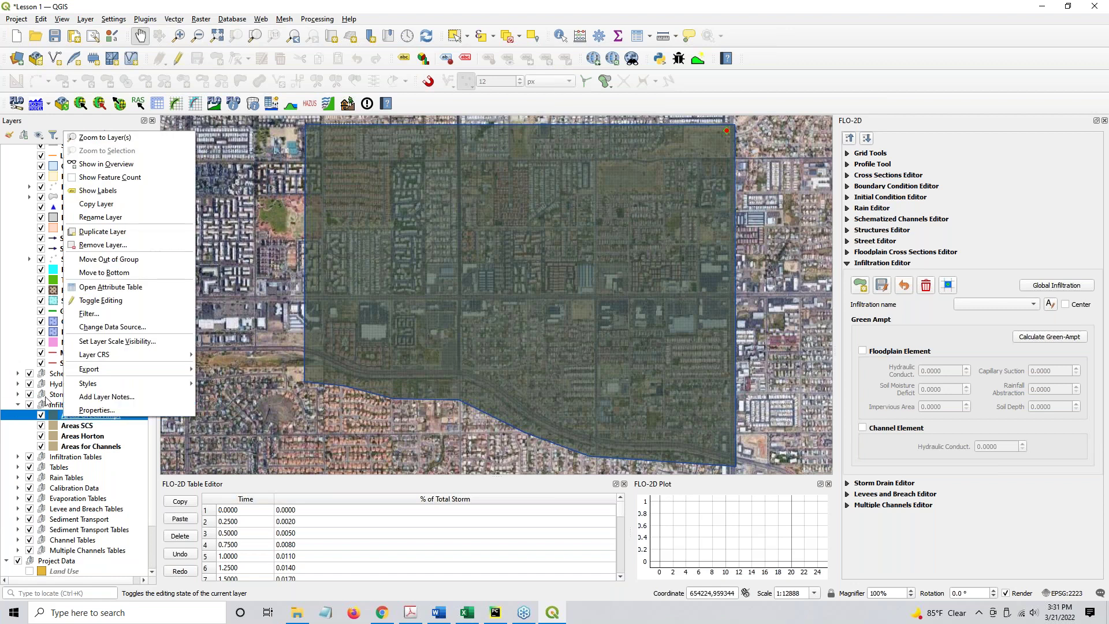
left_click(65, 422)
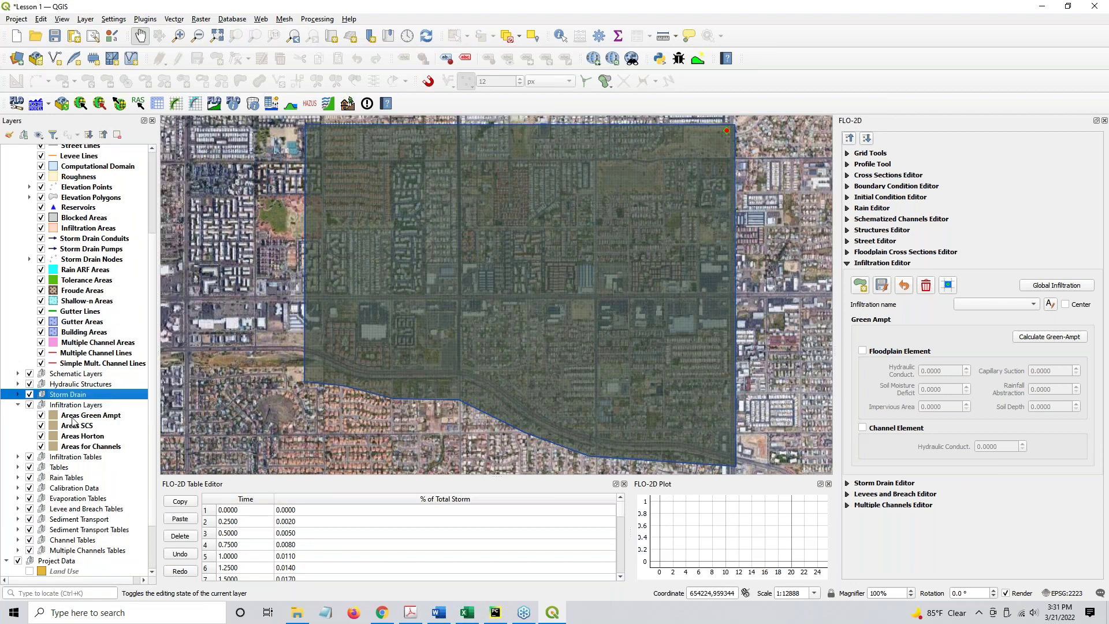
right_click(90, 416)
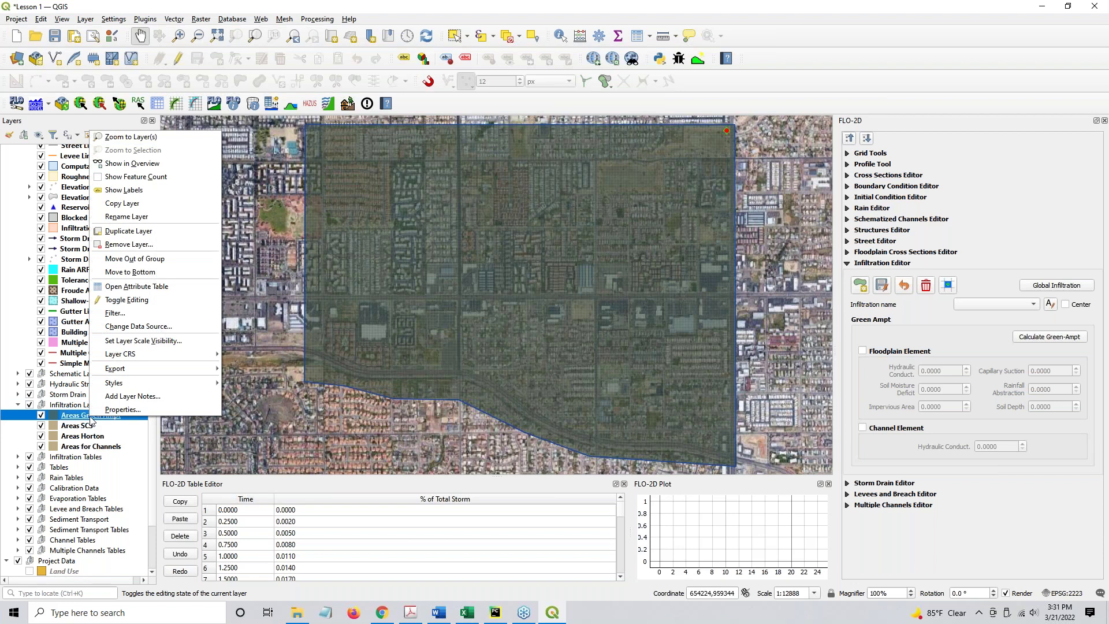
left_click(130, 287)
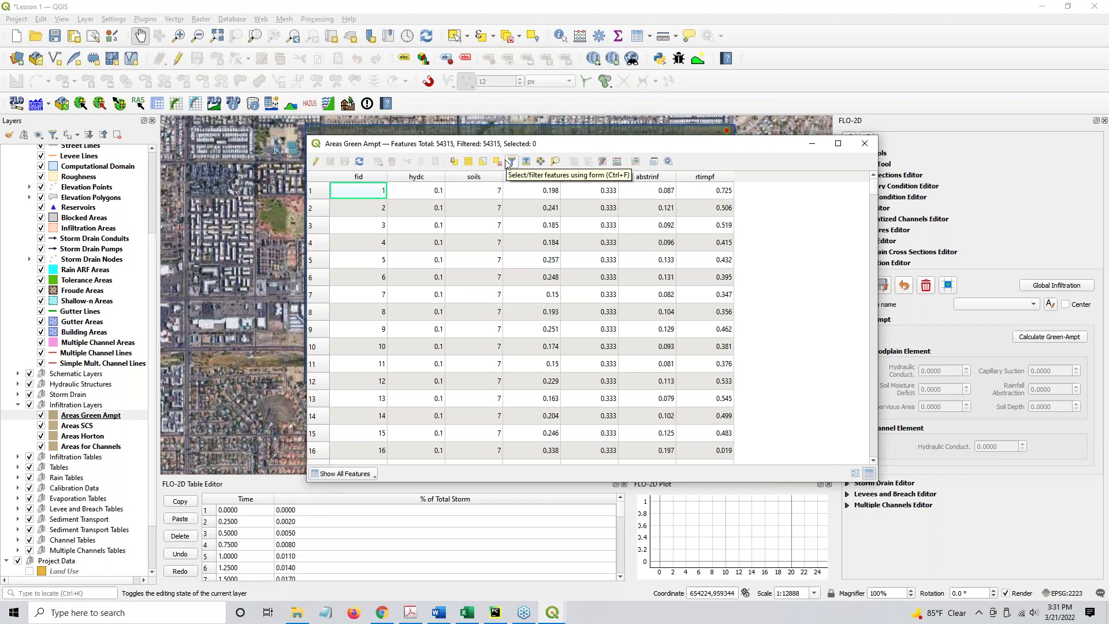
left_click_drag(545, 142, 457, 130)
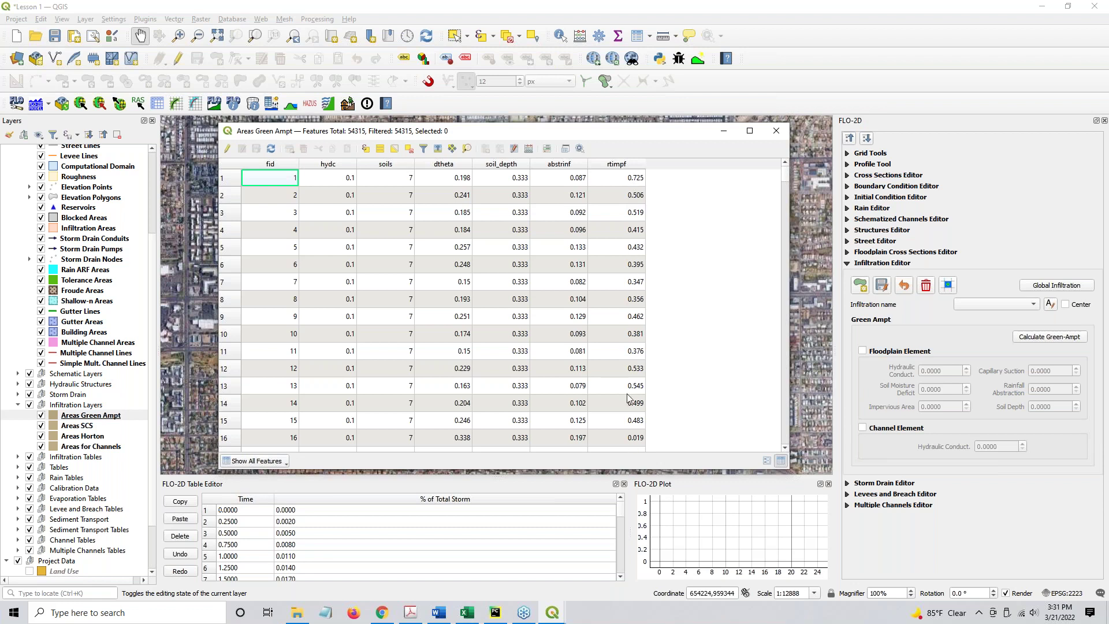
Sort the Areas Green Ampt table by rtimpf and by hydc to examine the extremes of impervious area and hydraulic conductivity
left_click(617, 164)
left_click(626, 167)
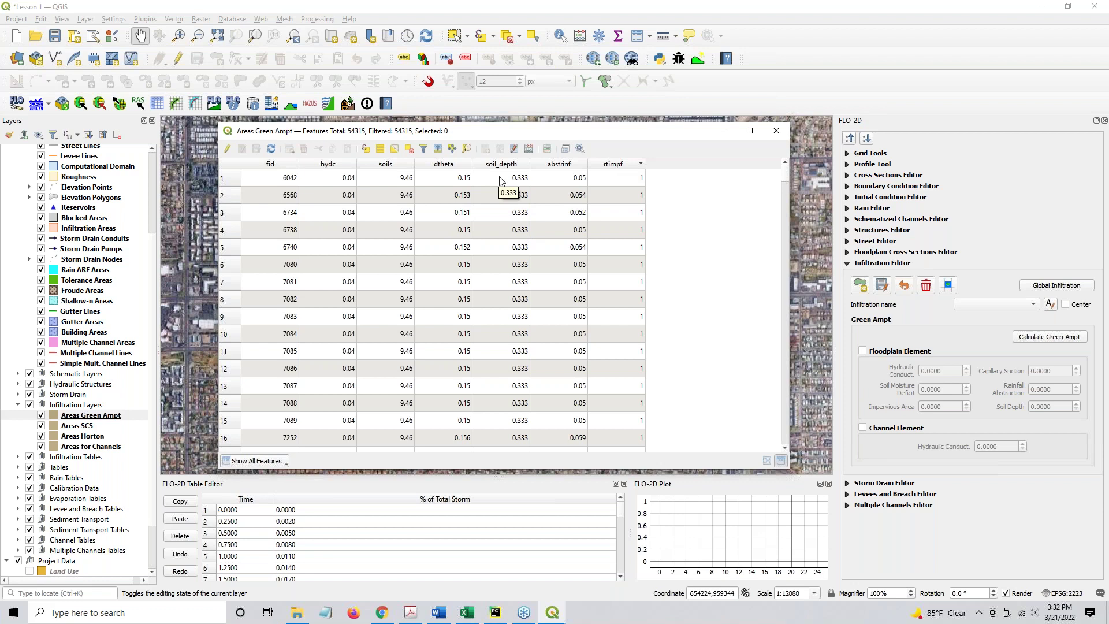
left_click(322, 166)
left_click(322, 167)
left_click(322, 167)
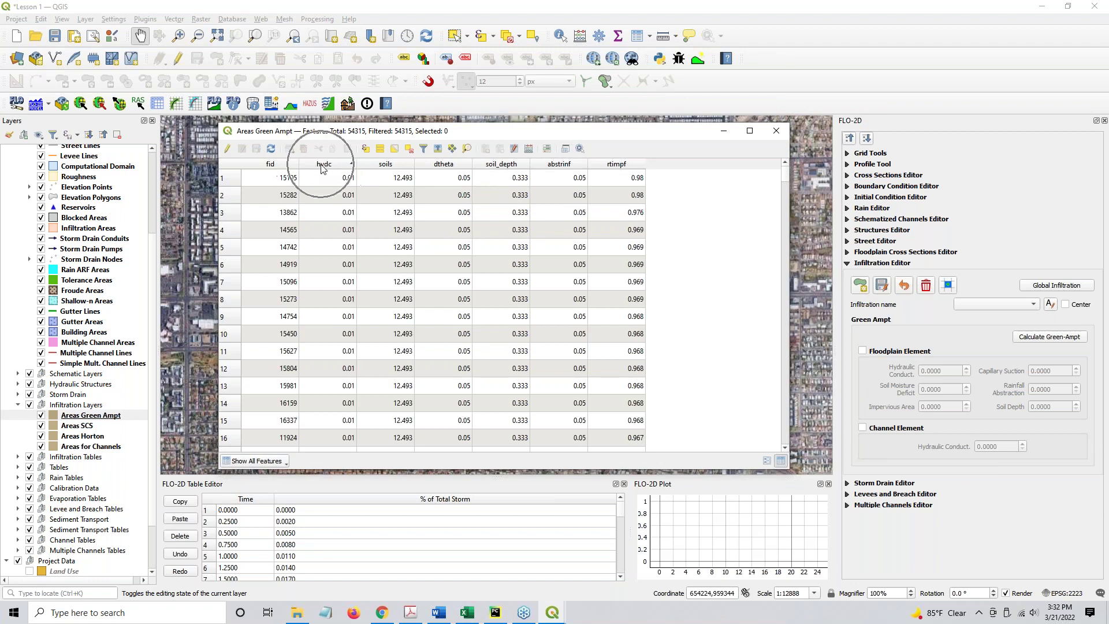
left_click(321, 167)
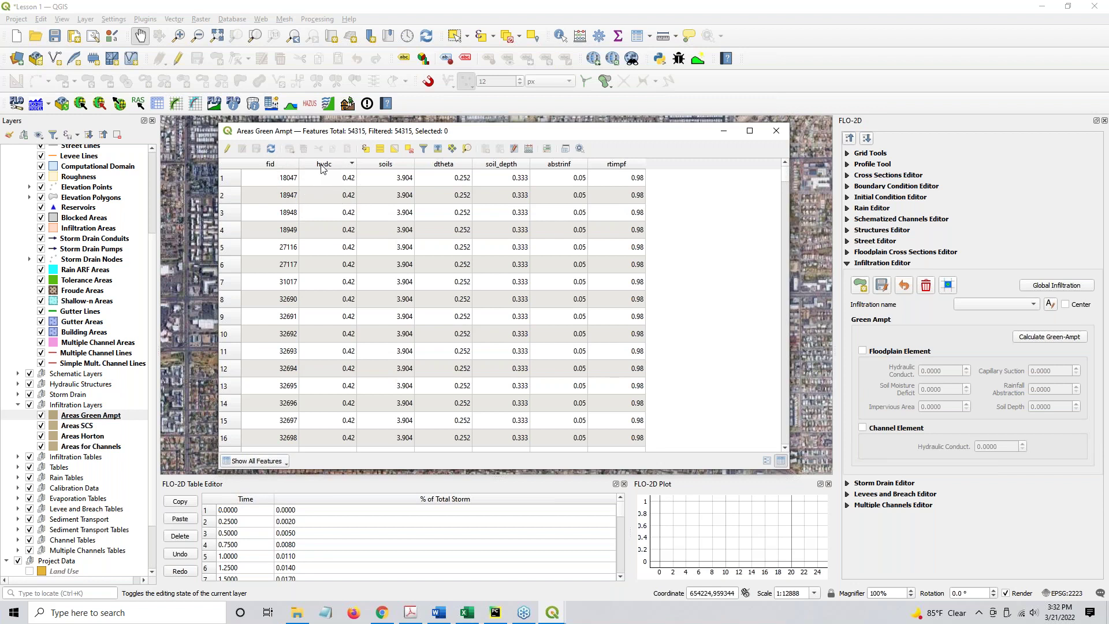
left_click(332, 167)
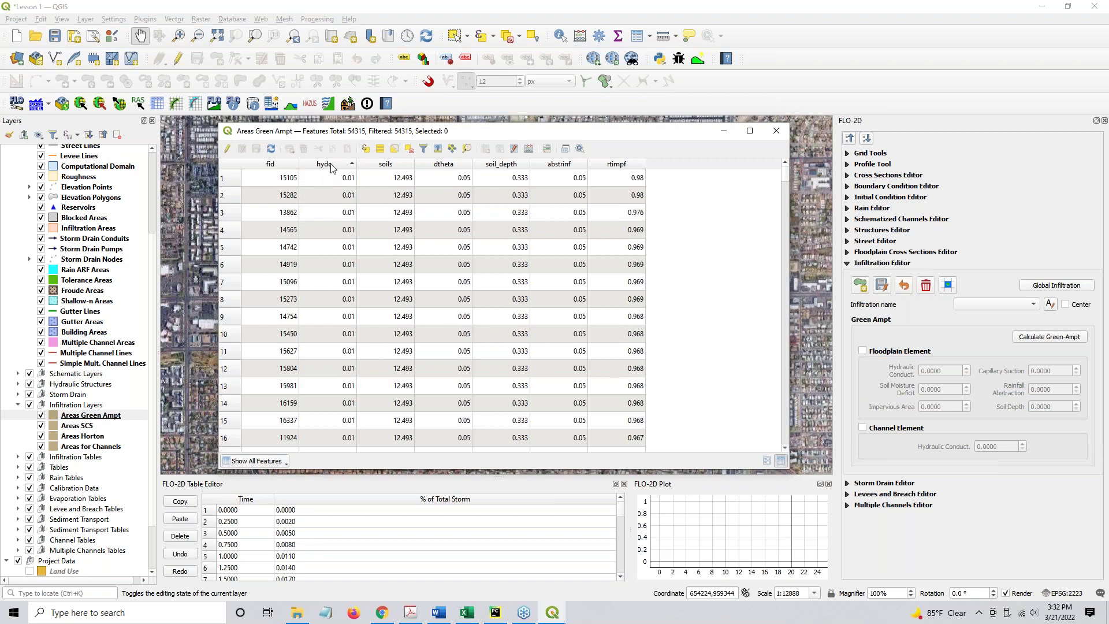
Sort the Areas Green Ampt table by soils and by dtheta to examine their value ranges, and close the table
left_click(398, 167)
left_click(394, 167)
left_click(389, 167)
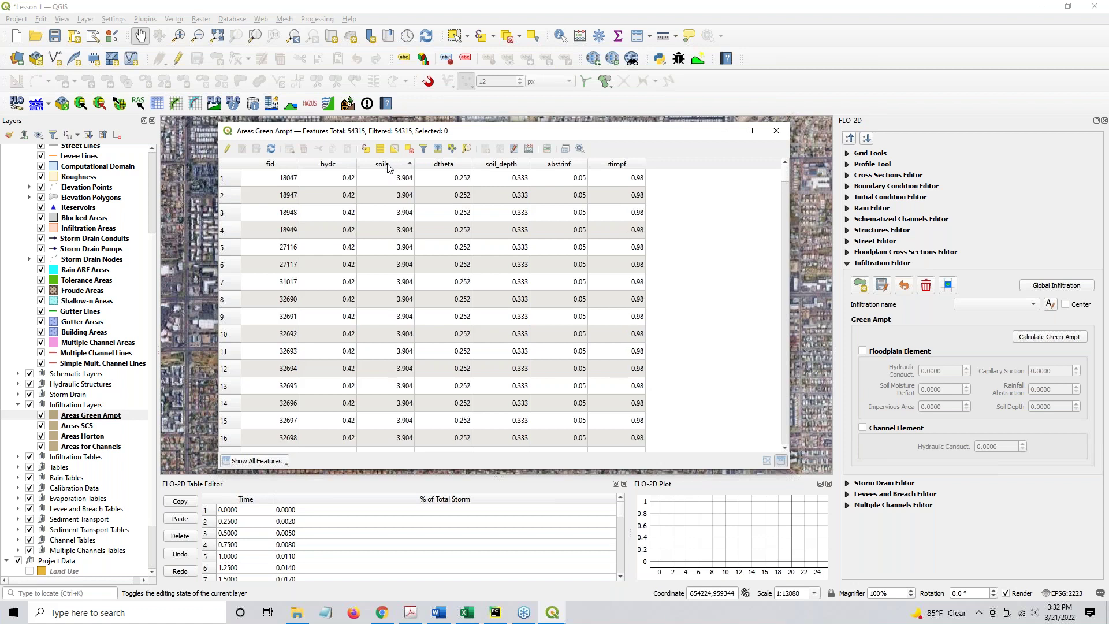
left_click(431, 167)
left_click(431, 167)
left_click(431, 167)
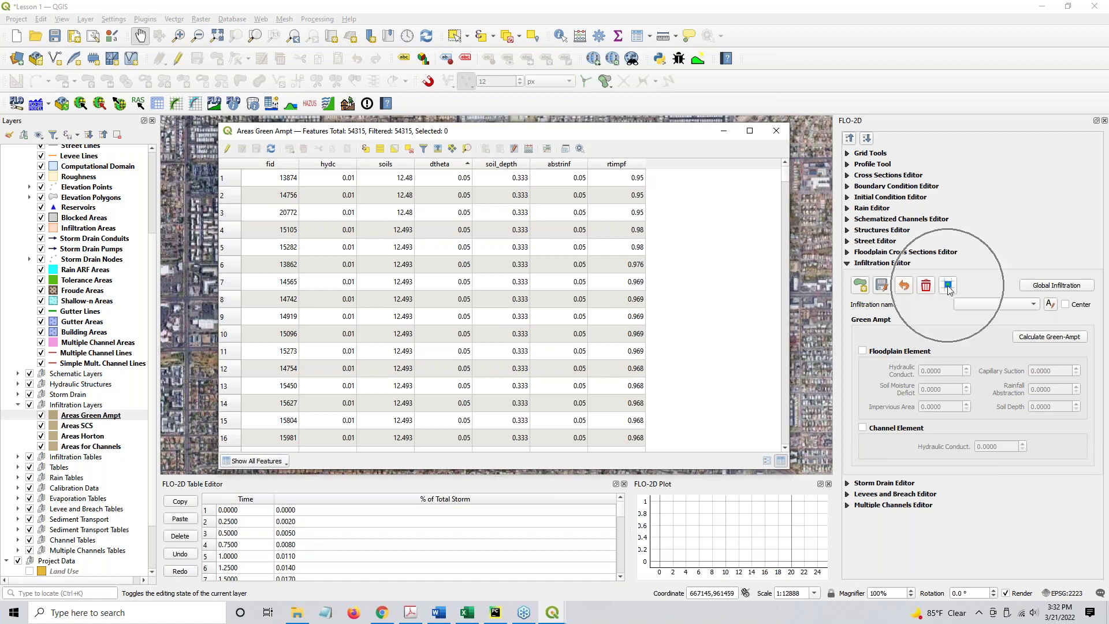
left_click(776, 131)
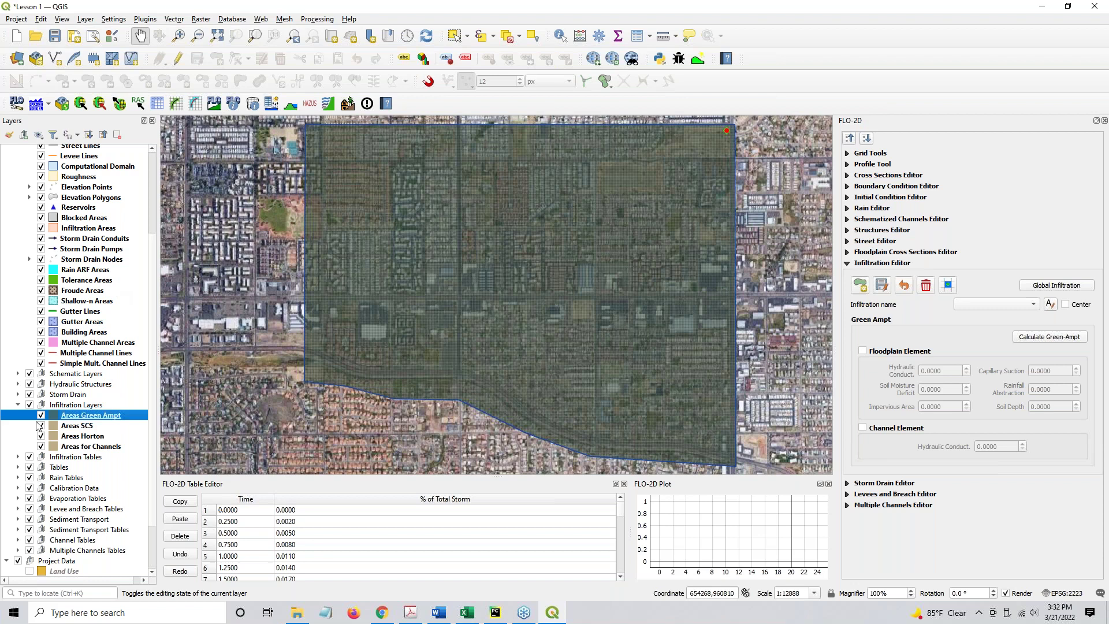
Turn off the visibility of the whole Infiltration Layers group on the map
scroll(60, 534, "down", 2)
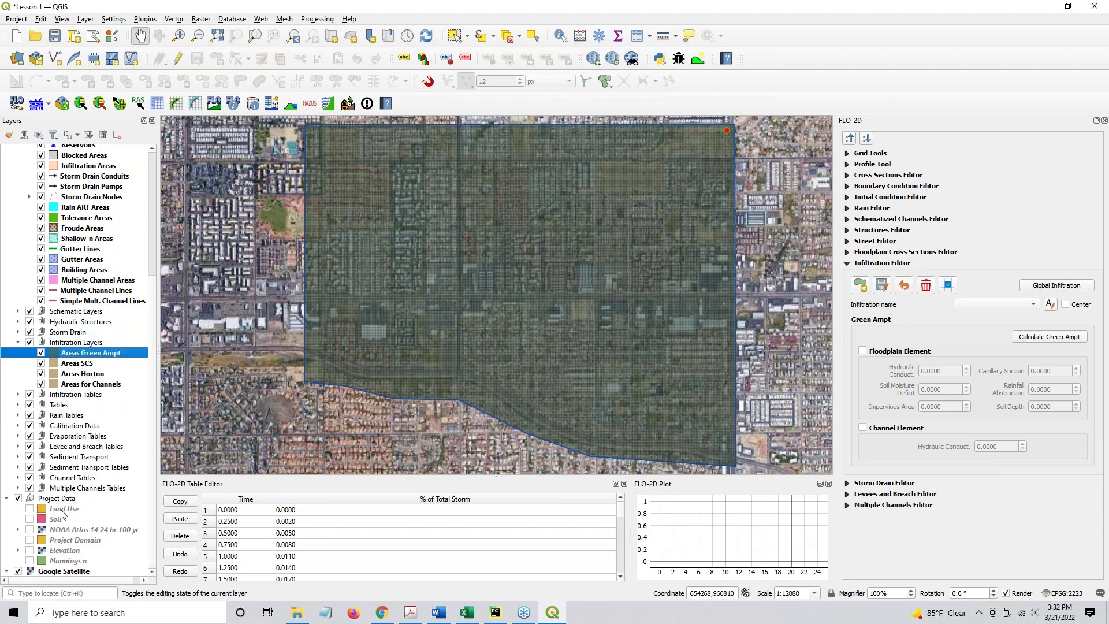
left_click(64, 509)
left_click(62, 520, "shift")
scroll(85, 287, "up", 3)
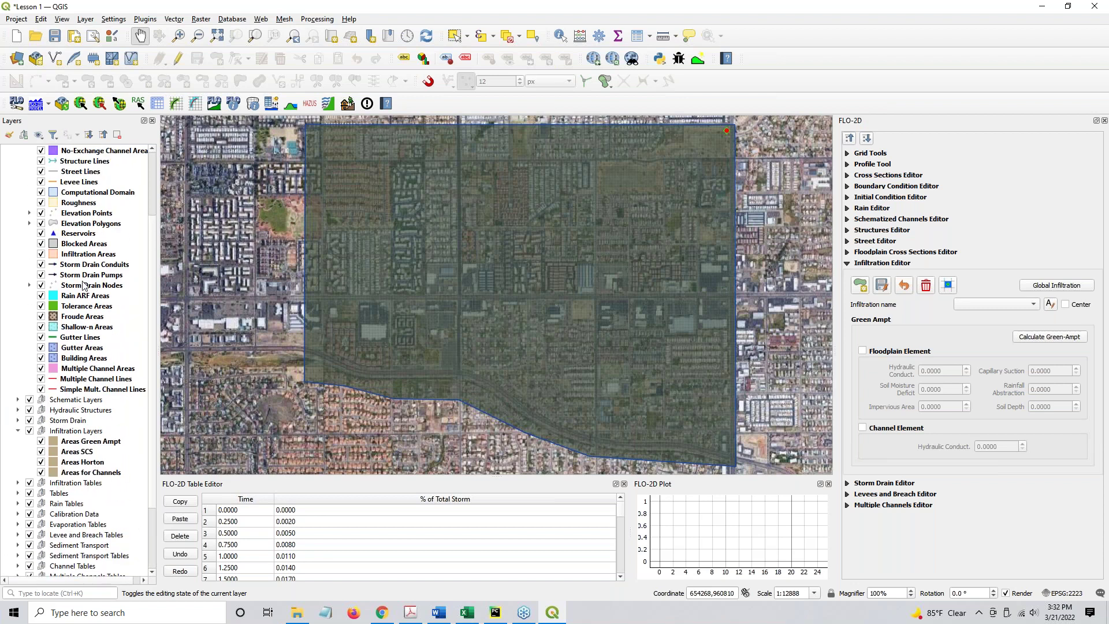
left_click(29, 430)
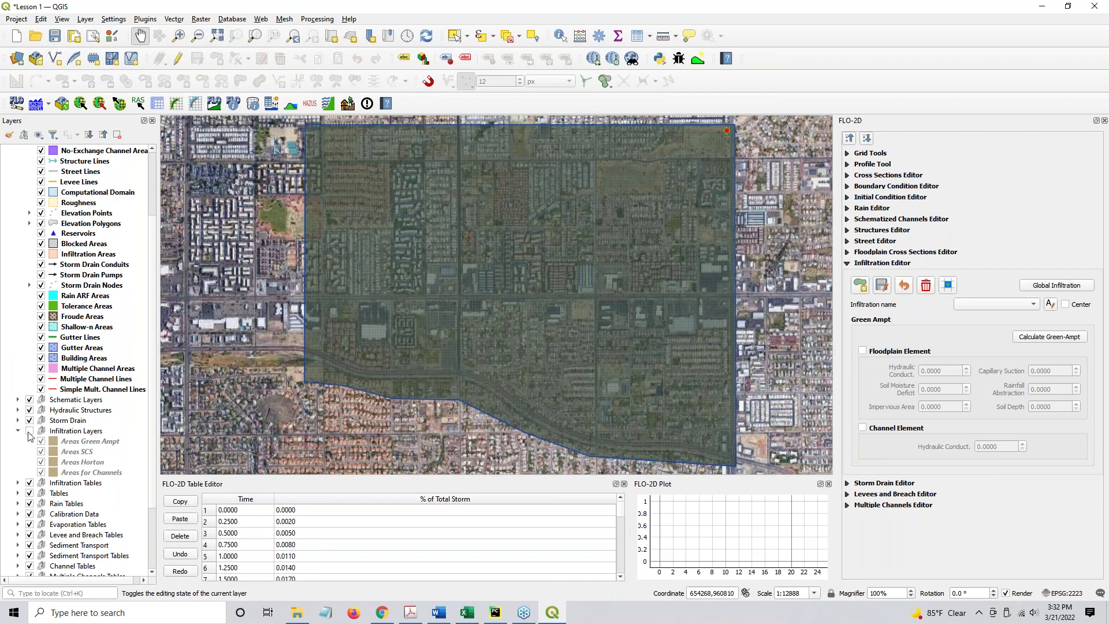
Open the attribute table of the Infiltration Areas user layer to examine its Green-Ampt fields, and close the table
left_click(77, 255)
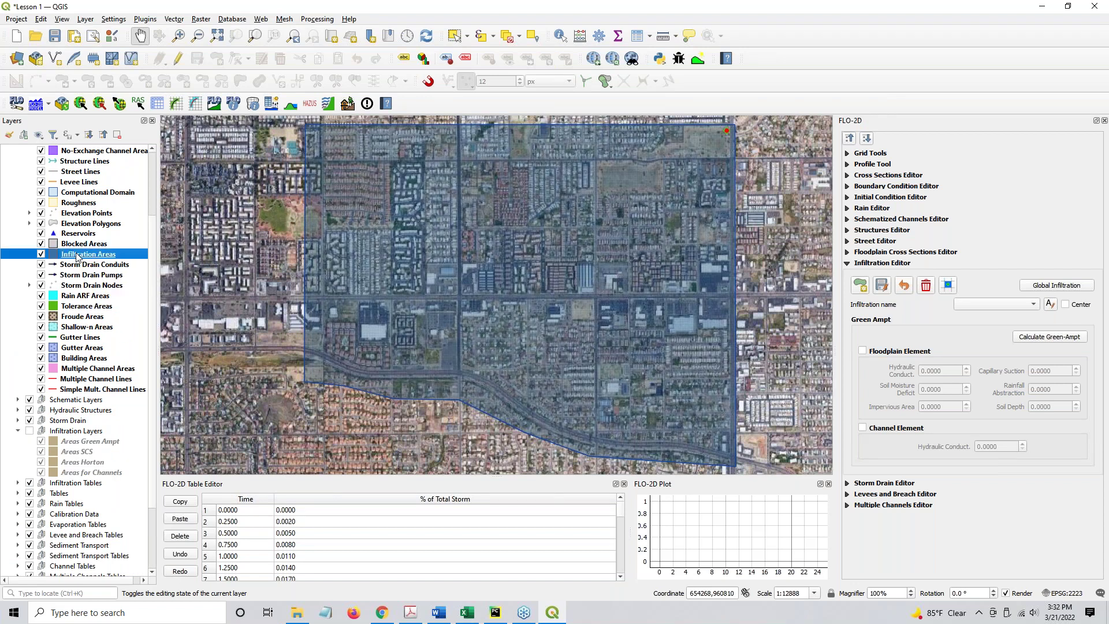
right_click(77, 257)
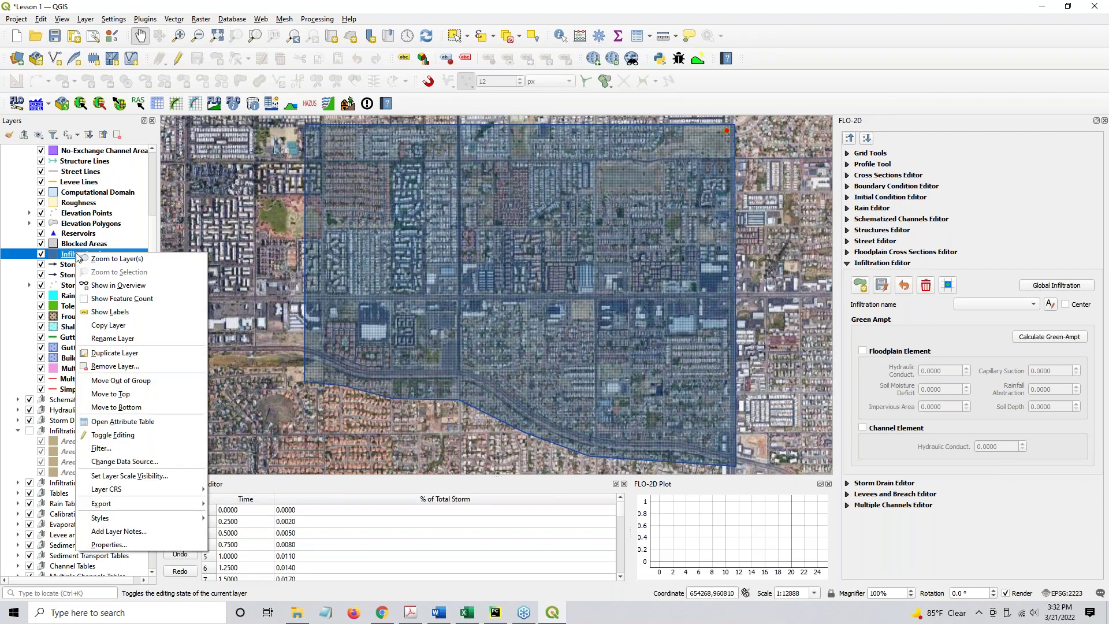
left_click(116, 427)
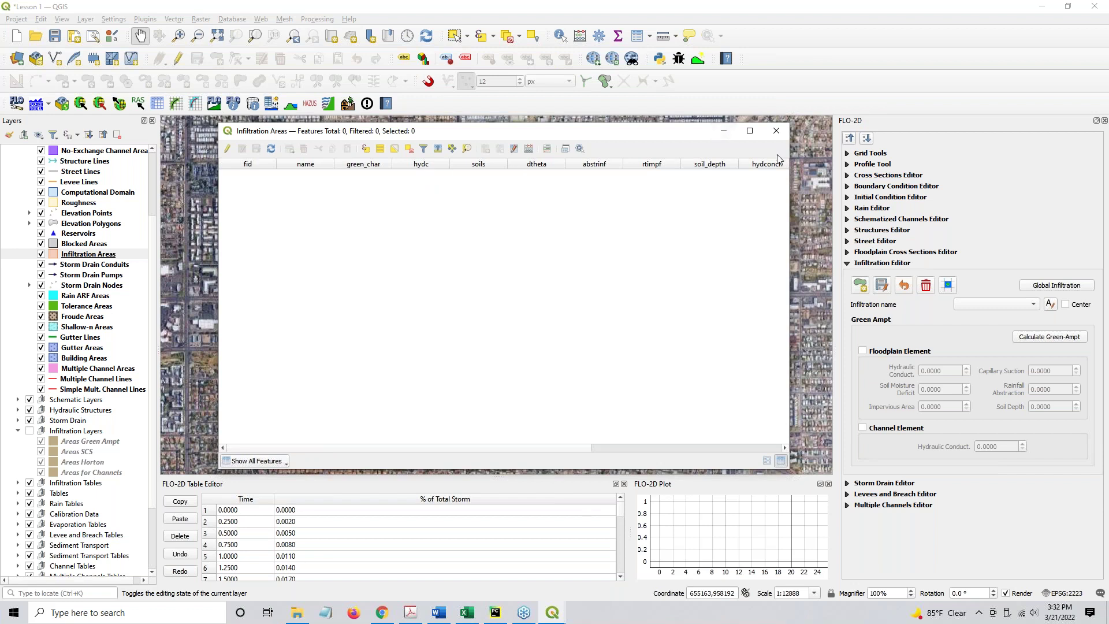
mouse_move(790, 189)
left_mouse_down()
mouse_move(890, 173)
mouse_move(790, 169)
left_mouse_up()
left_click_drag(789, 175, 740, 176)
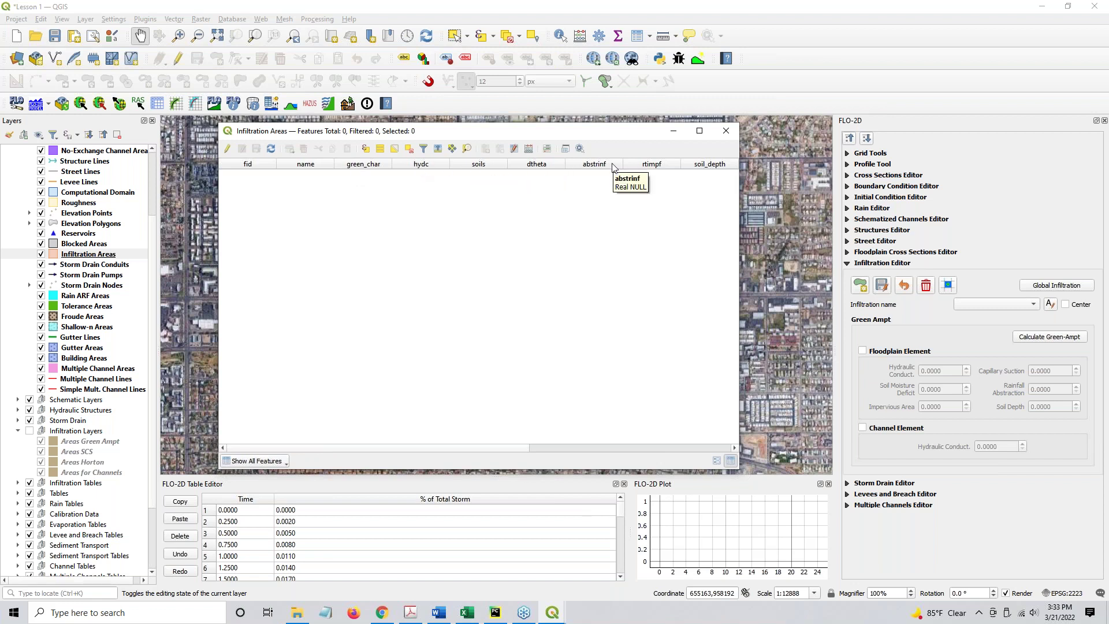
left_click(729, 133)
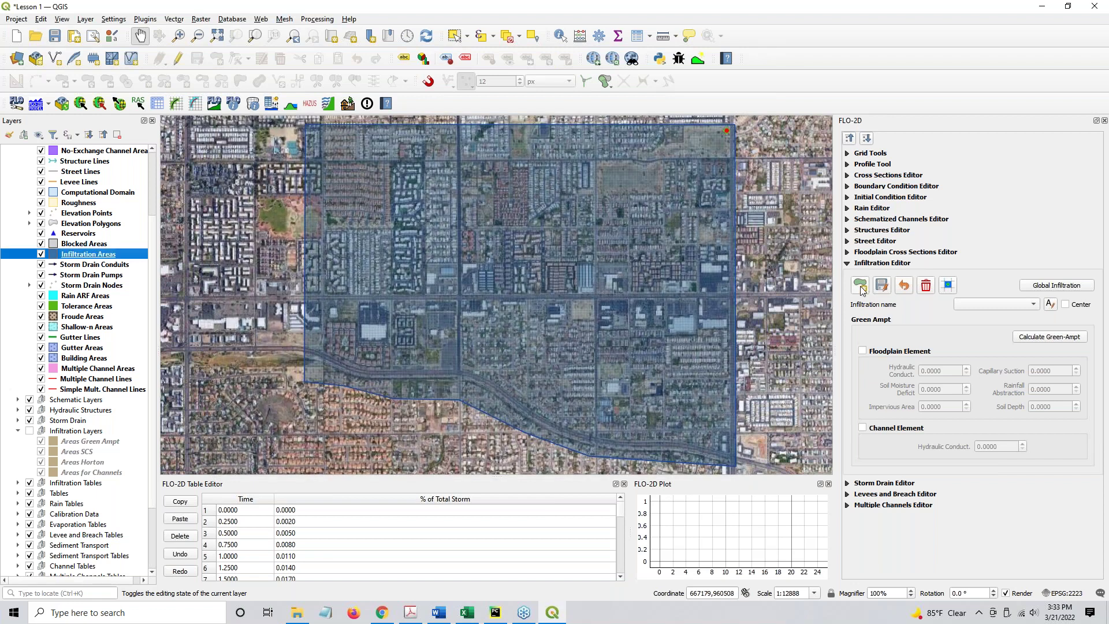
Draw a four-sided infiltration area around the vacant field near the northeast of the computational domain and save it to the infiltration editor
left_click(859, 286)
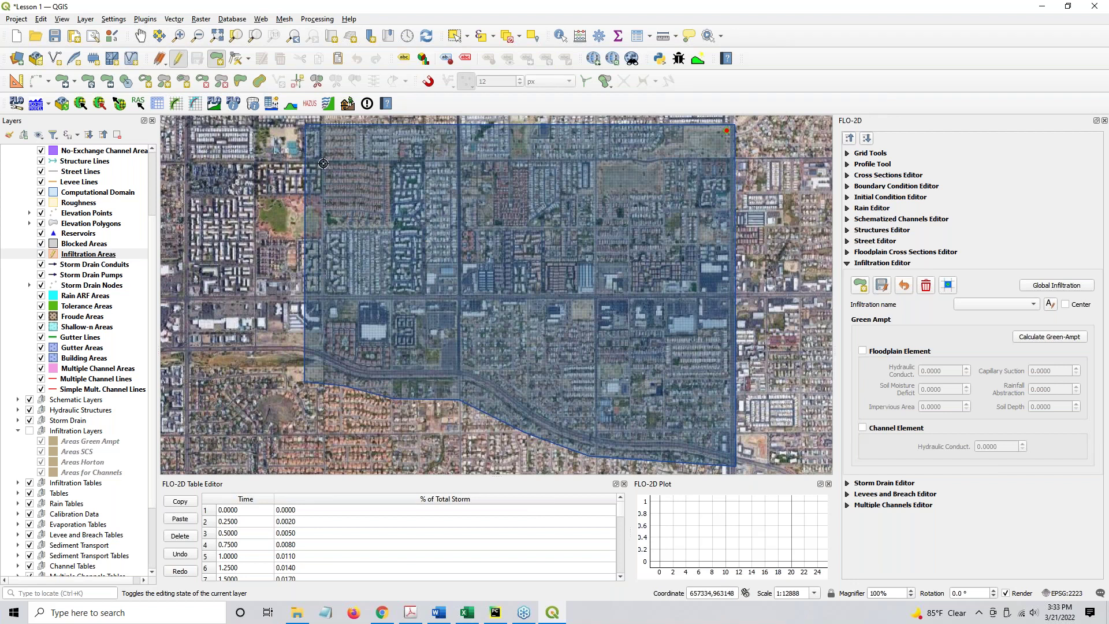
left_click(663, 163)
left_click(664, 194)
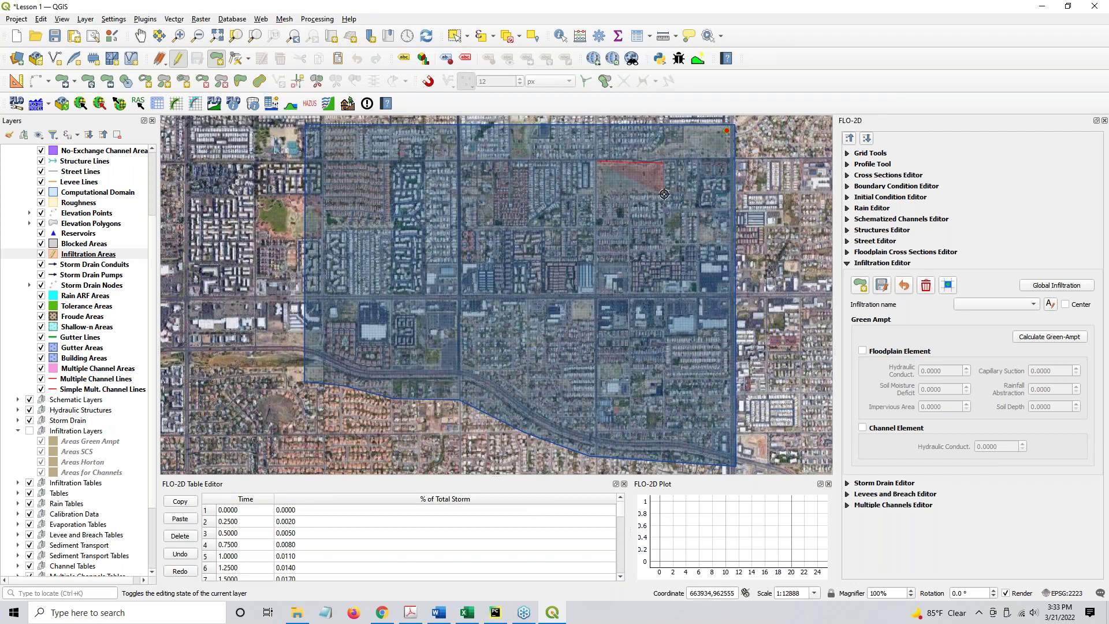
left_click(598, 199)
right_click(616, 182)
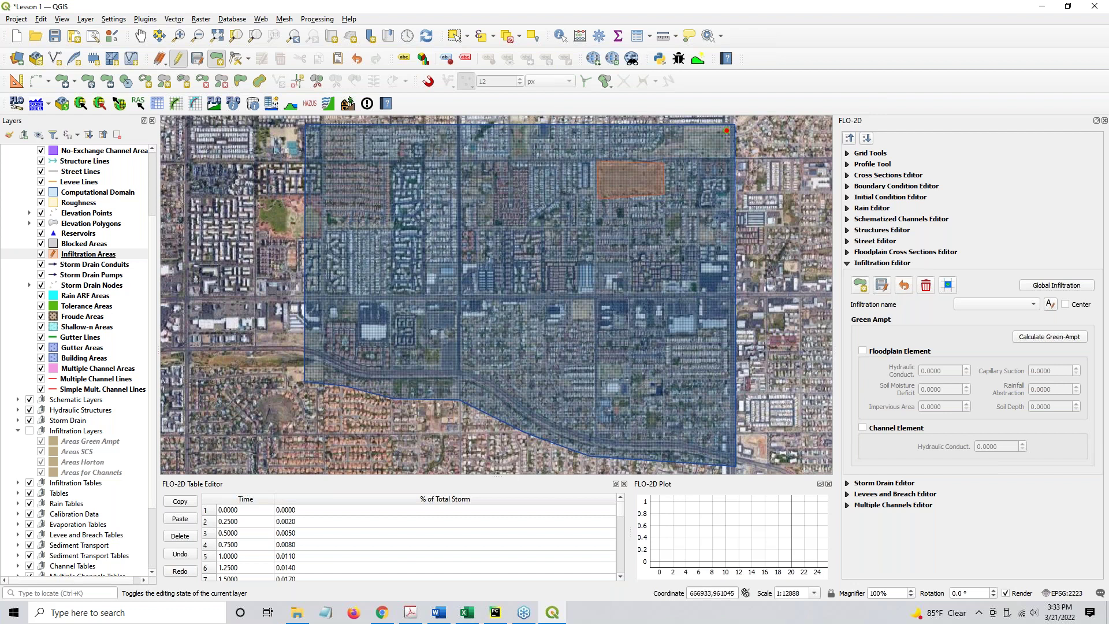
left_click(883, 285)
Examine the Green-Ampt floodplain parameters of the drawn infiltration area and compare its polygon with the Land Use layer by showing and hiding that layer
double_click(951, 371)
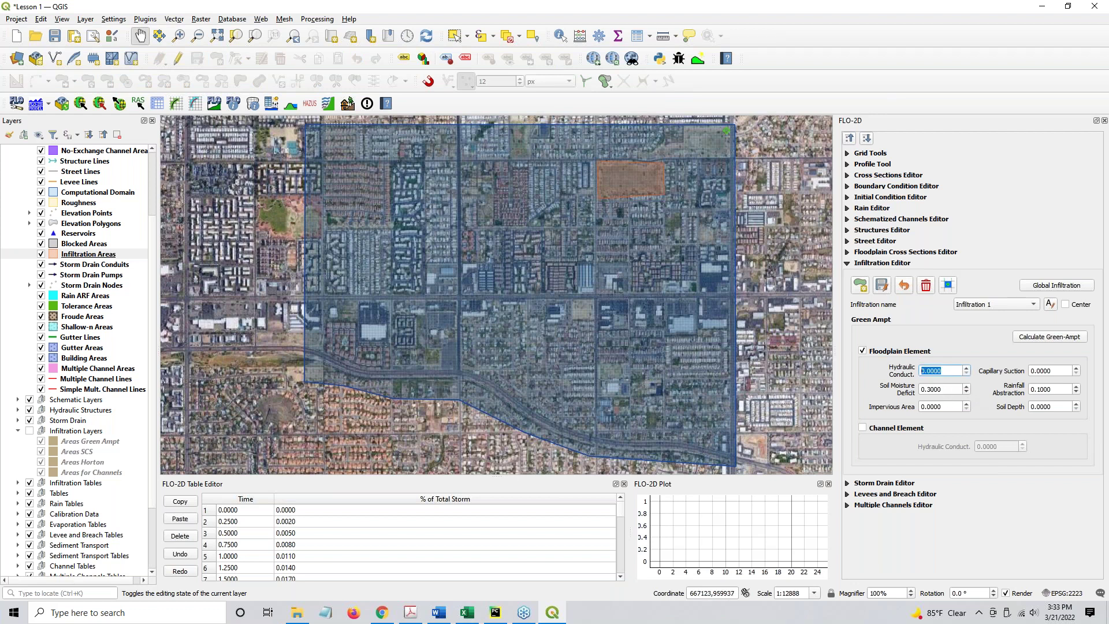
left_click_drag(951, 389, 928, 373)
left_click_drag(1068, 371, 1027, 366)
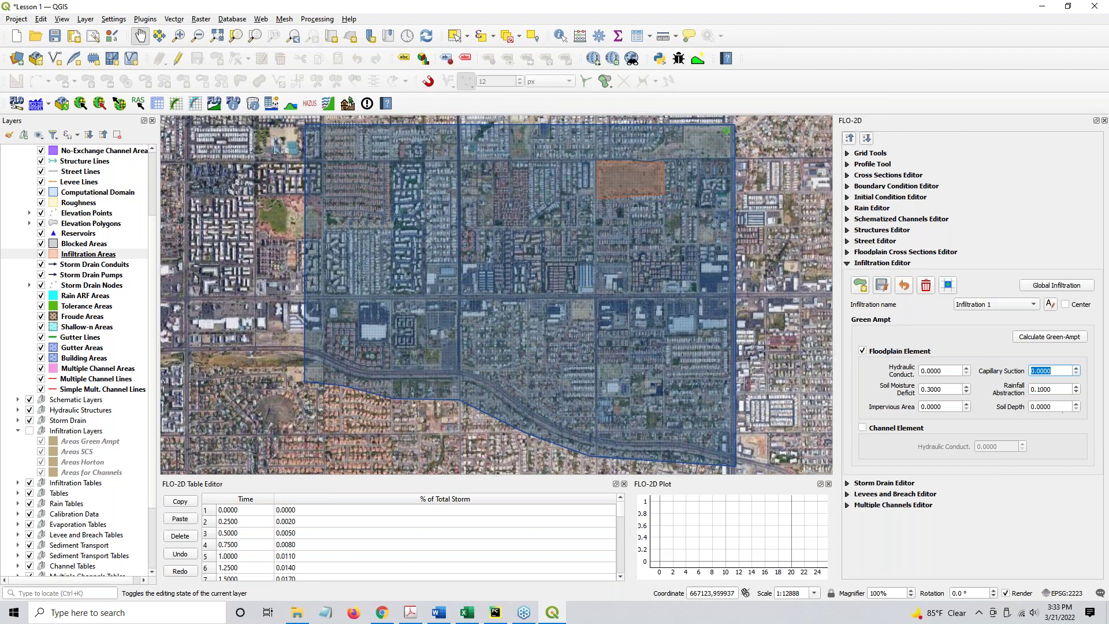
left_click(991, 307)
left_click(641, 186)
scroll(9, 477, "down", 3)
left_click(30, 509)
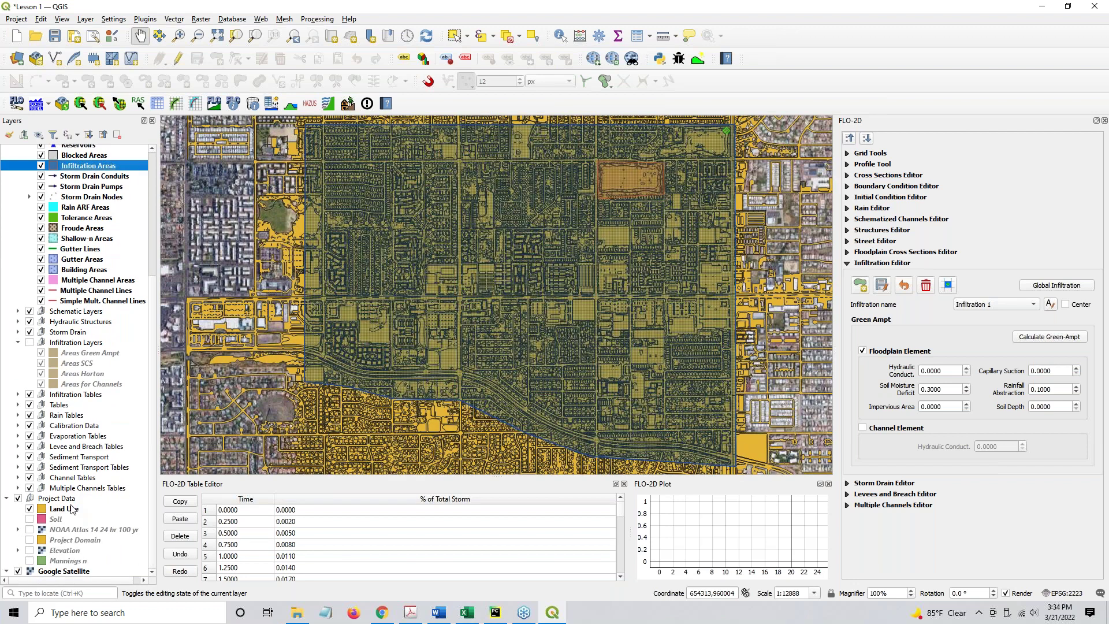
mouse_move(70, 510)
left_click(30, 509)
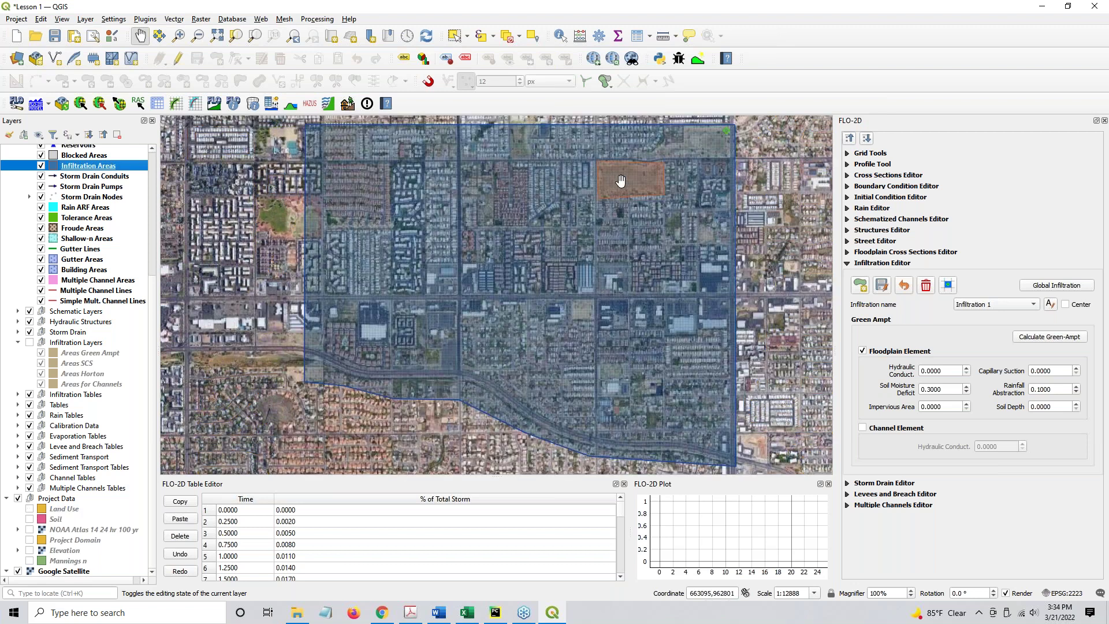
Delete the drawn infiltration area polygon and schematize the infiltration areas
right_click(69, 169)
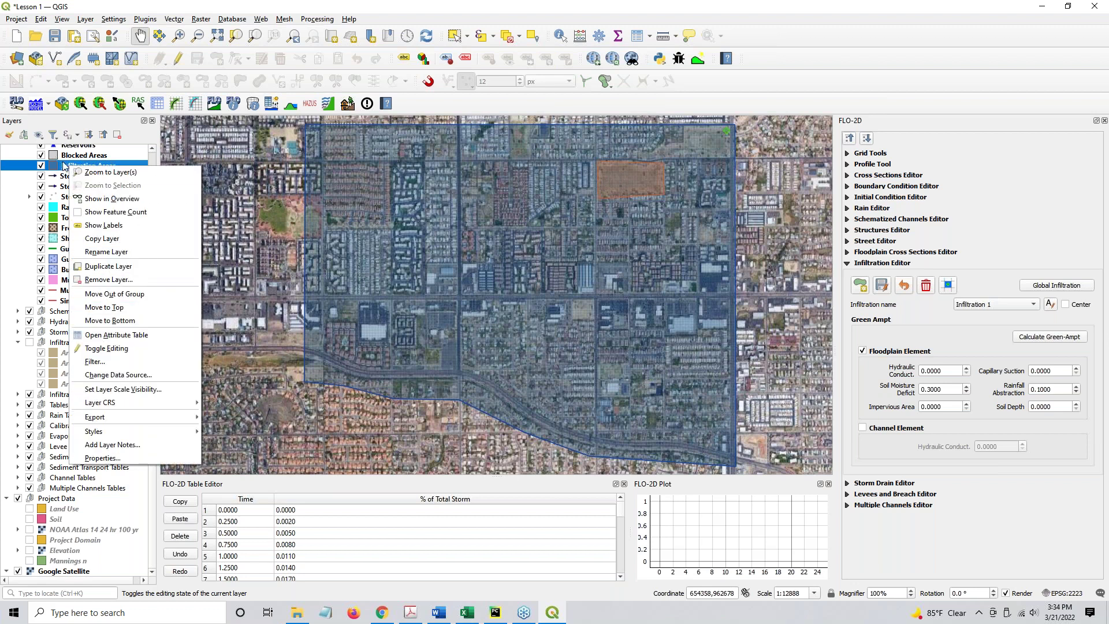
left_click(926, 285)
left_click(569, 308)
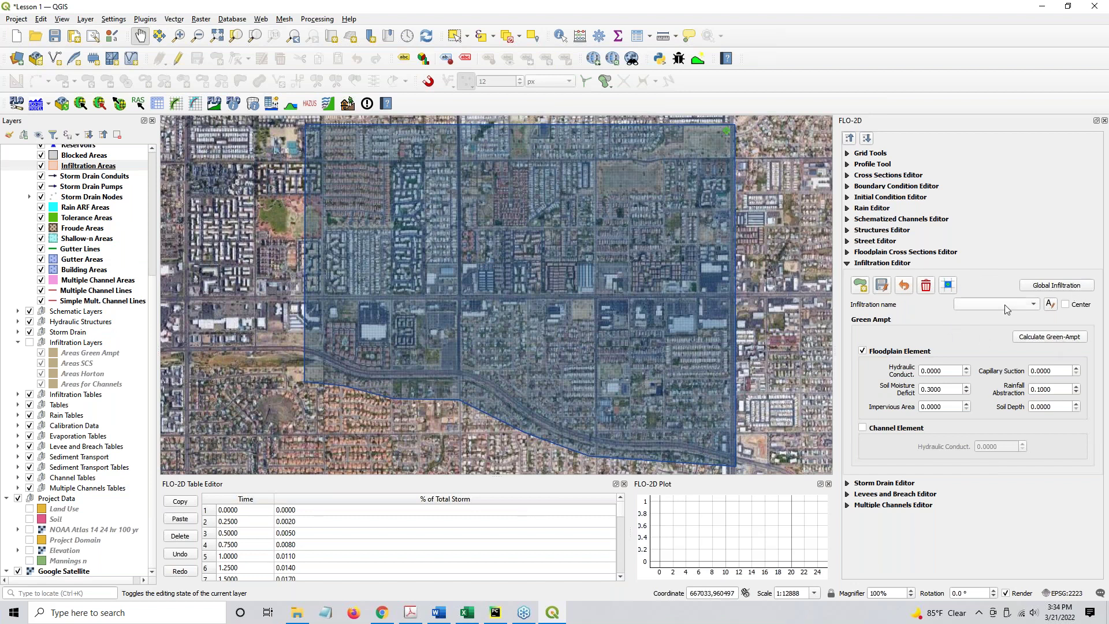
left_click(949, 287)
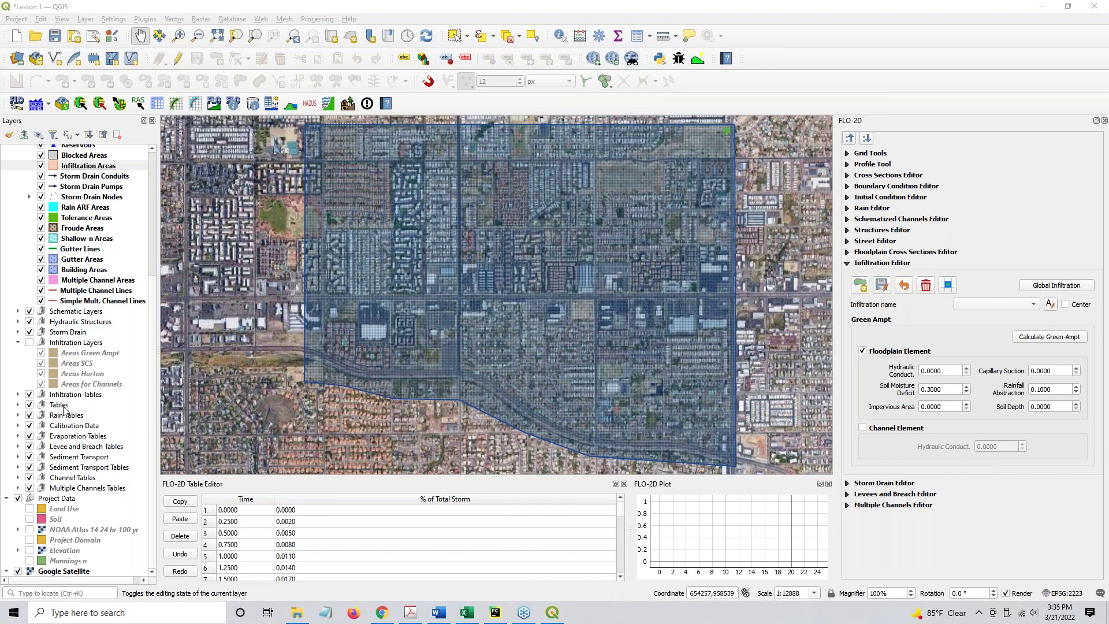
Collapse the Project Data, Infiltration Layers and User Layers groups in the layer tree
left_click(7, 499)
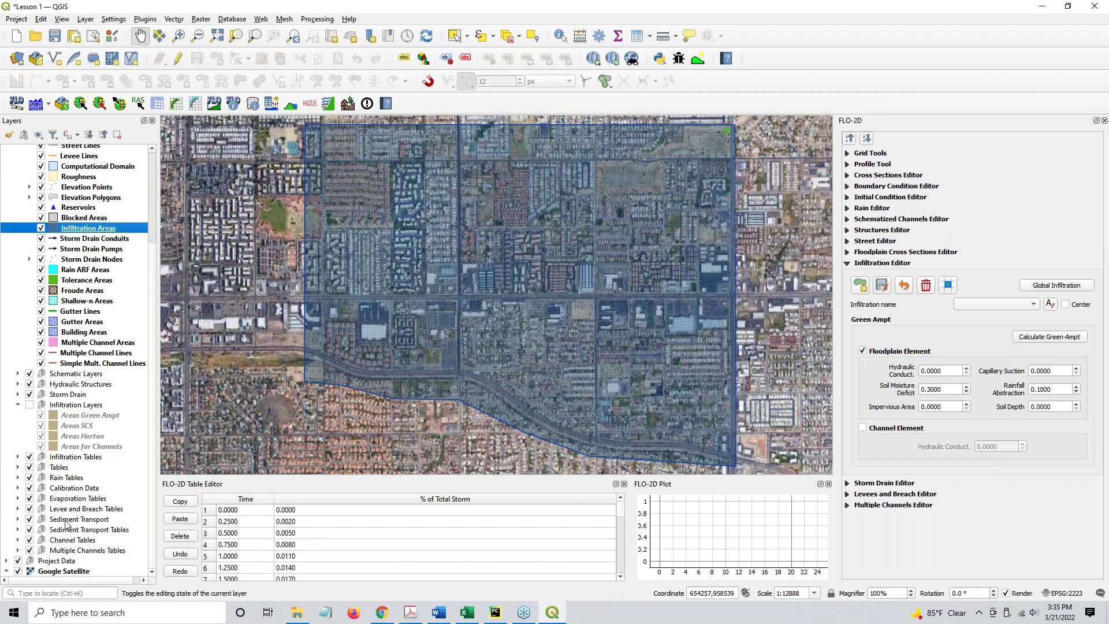
left_click(29, 406)
left_click(29, 406)
left_click(18, 406)
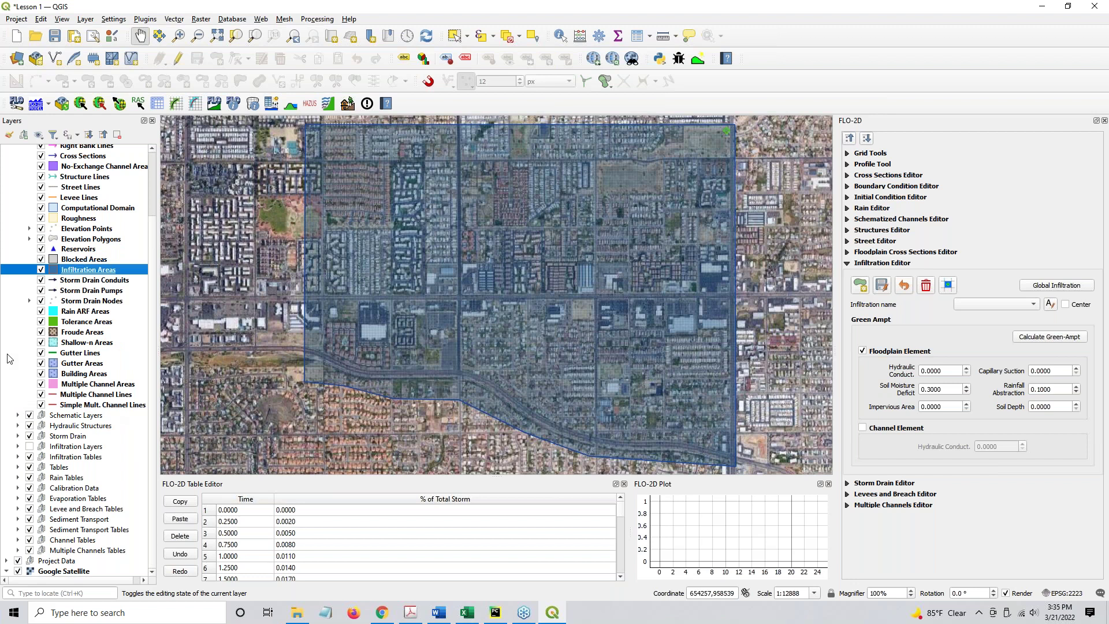
scroll(8, 358, "up", 3)
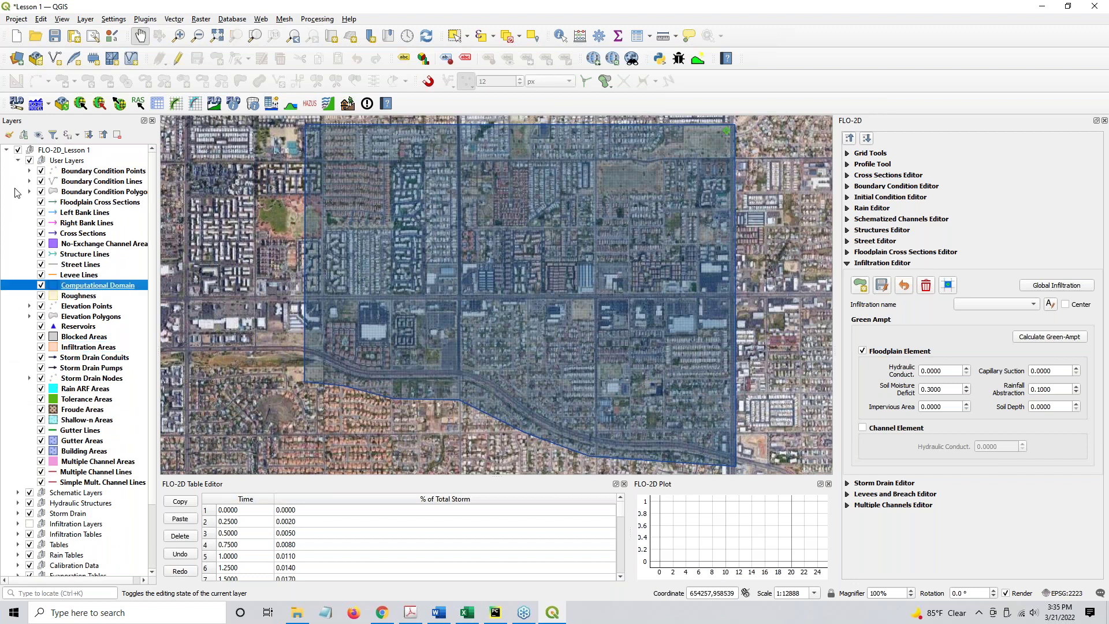
left_click(18, 161)
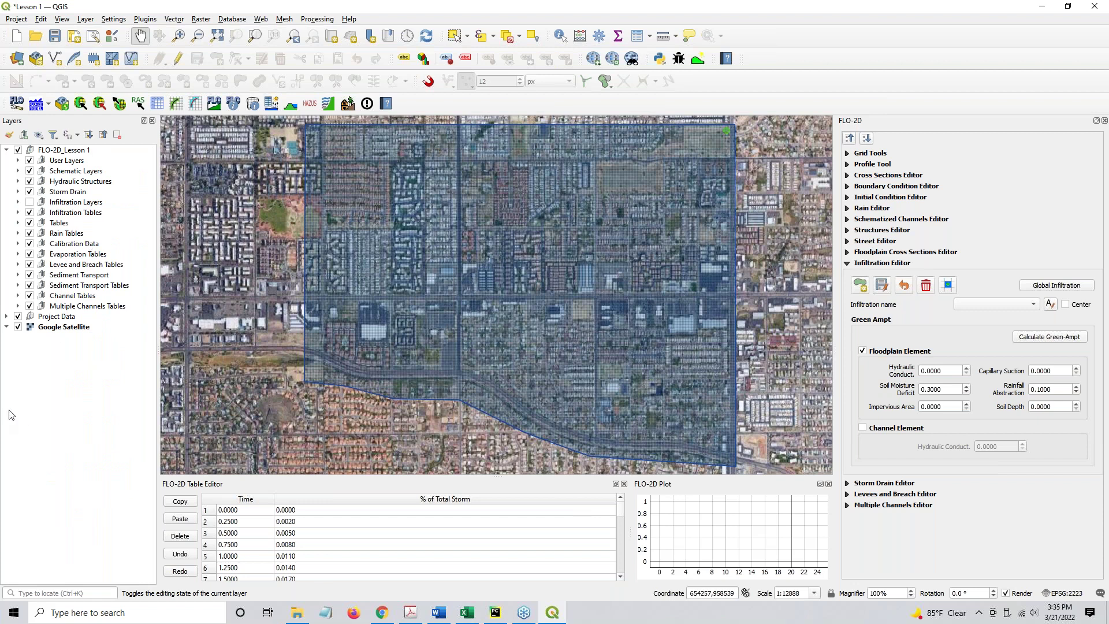
Switch to the Lesson 1 Part 3 page in Chrome and read Steps 8 to 11 on control variables, saving, exporting and running
left_click(380, 613)
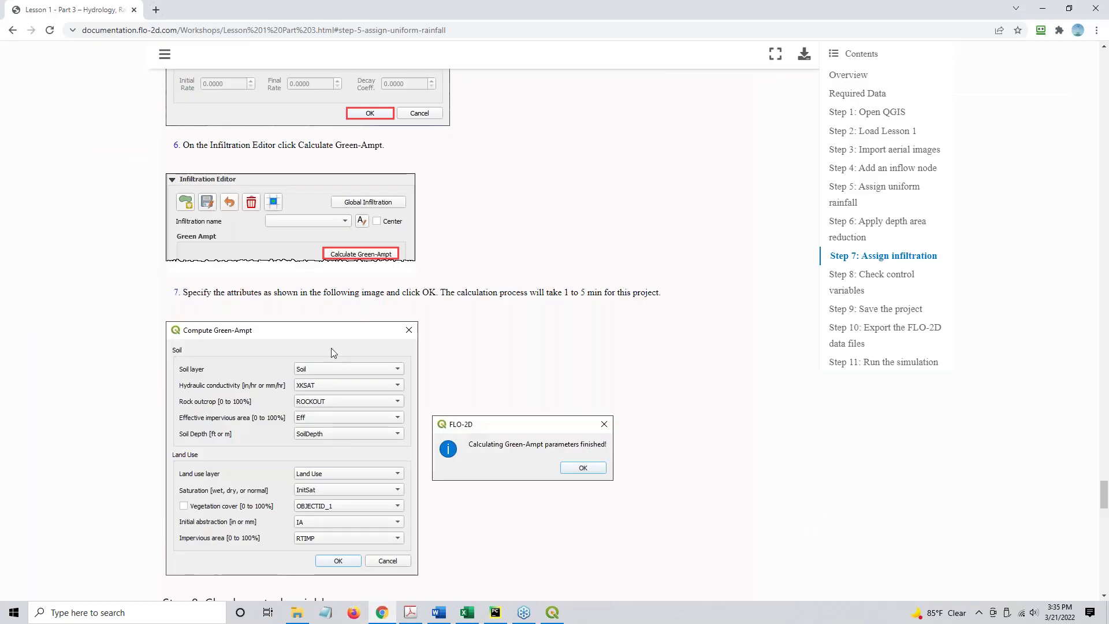
scroll(331, 348, "down", 2)
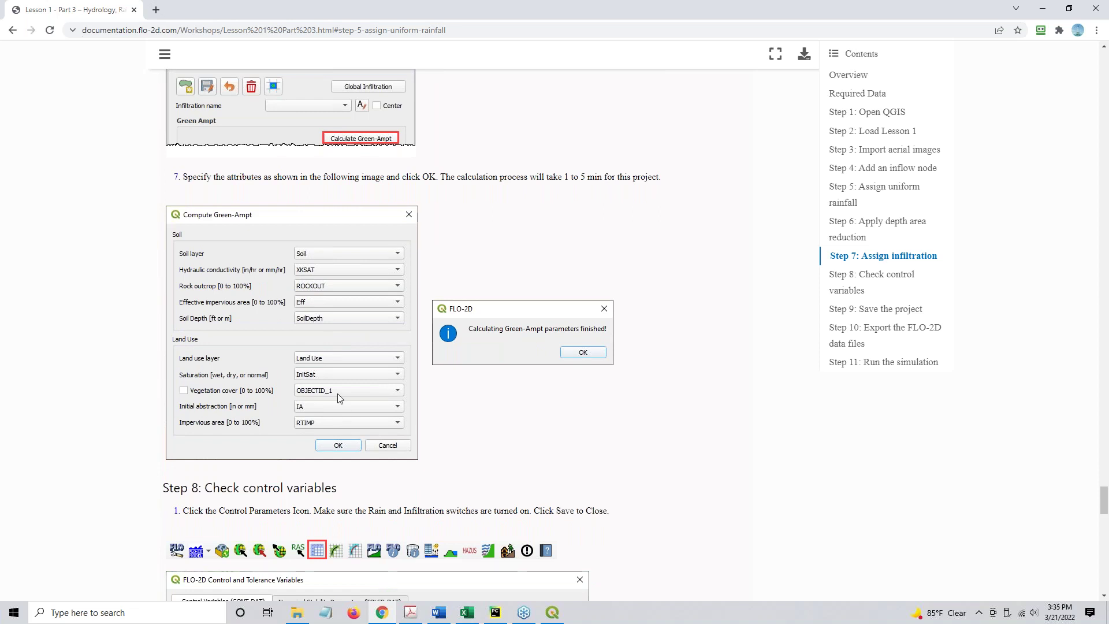
scroll(340, 397, "down", 7)
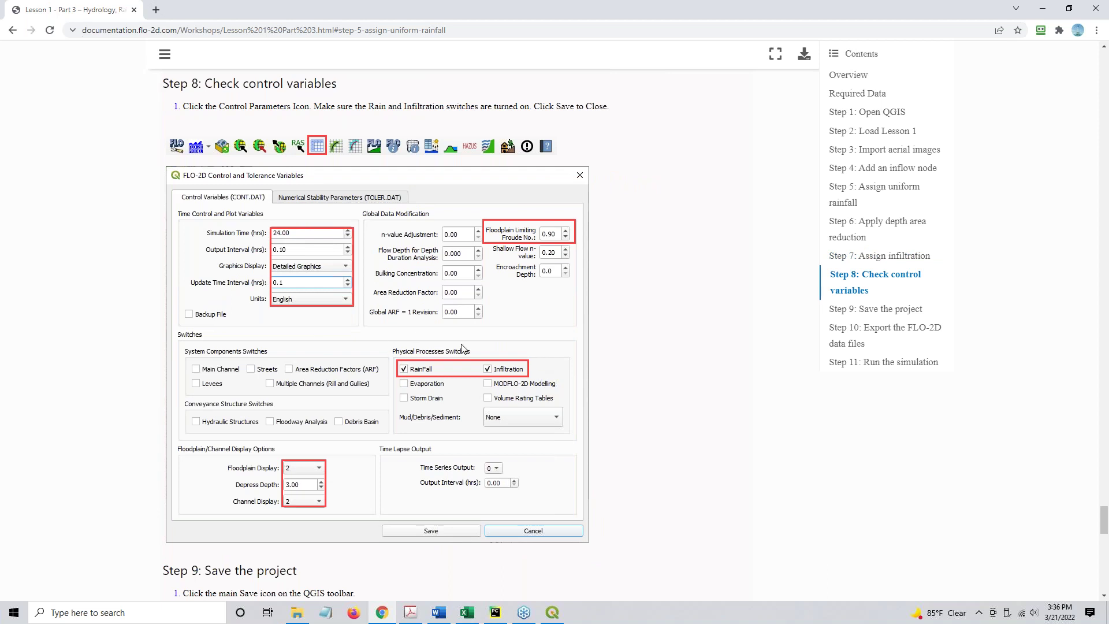
scroll(652, 301, "down", 7)
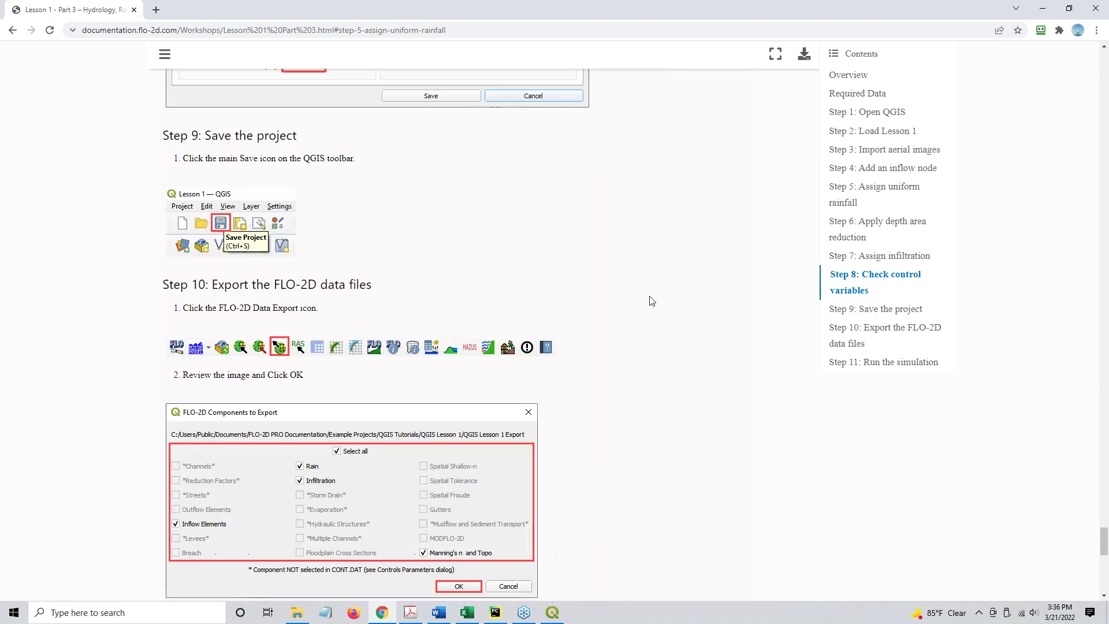
scroll(651, 300, "down", 1)
scroll(228, 196, "down", 3)
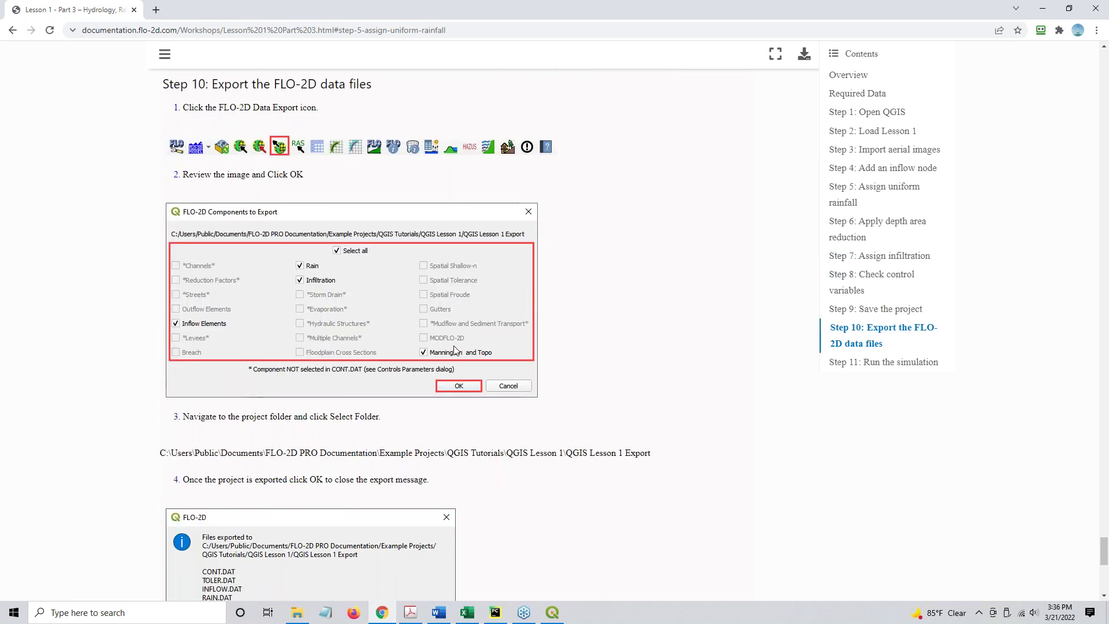
scroll(453, 339, "down", 4)
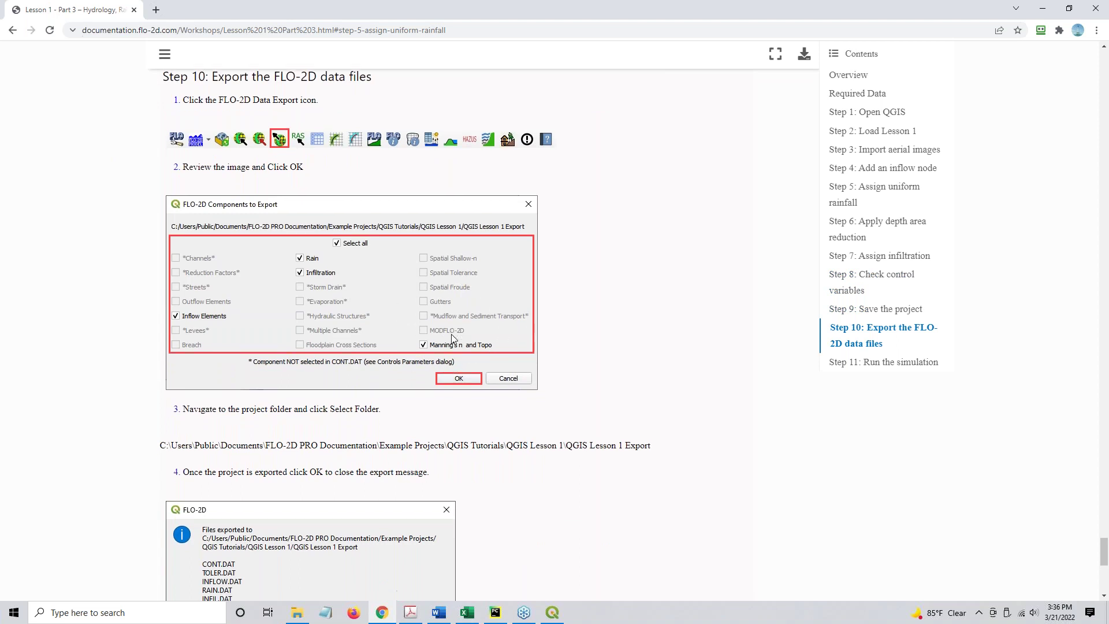
scroll(192, 285, "down", 3)
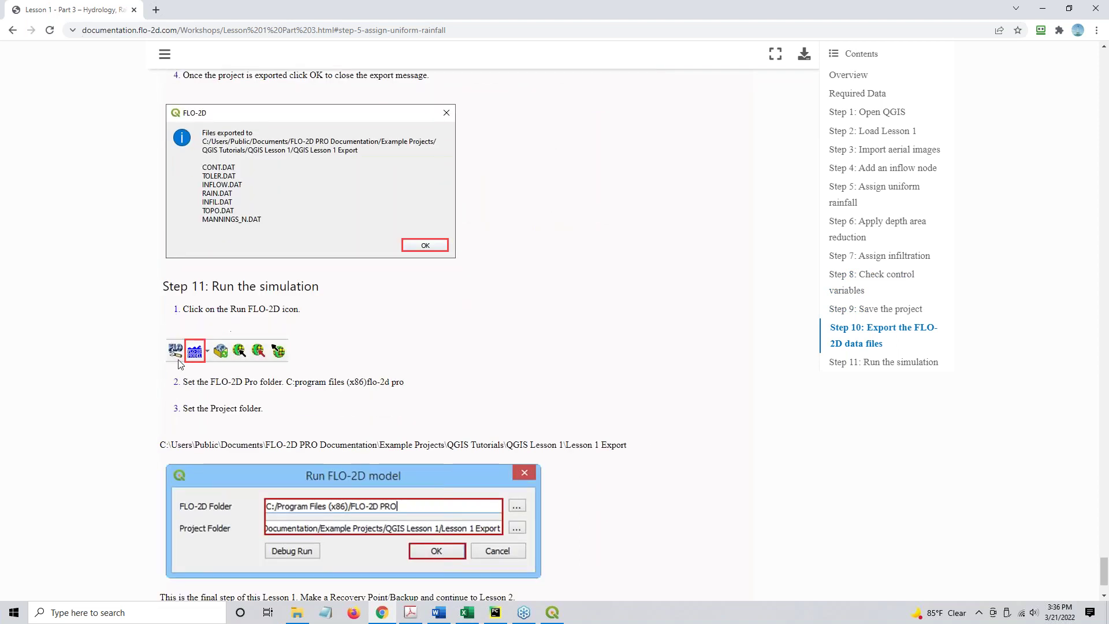
scroll(500, 357, "down", 2)
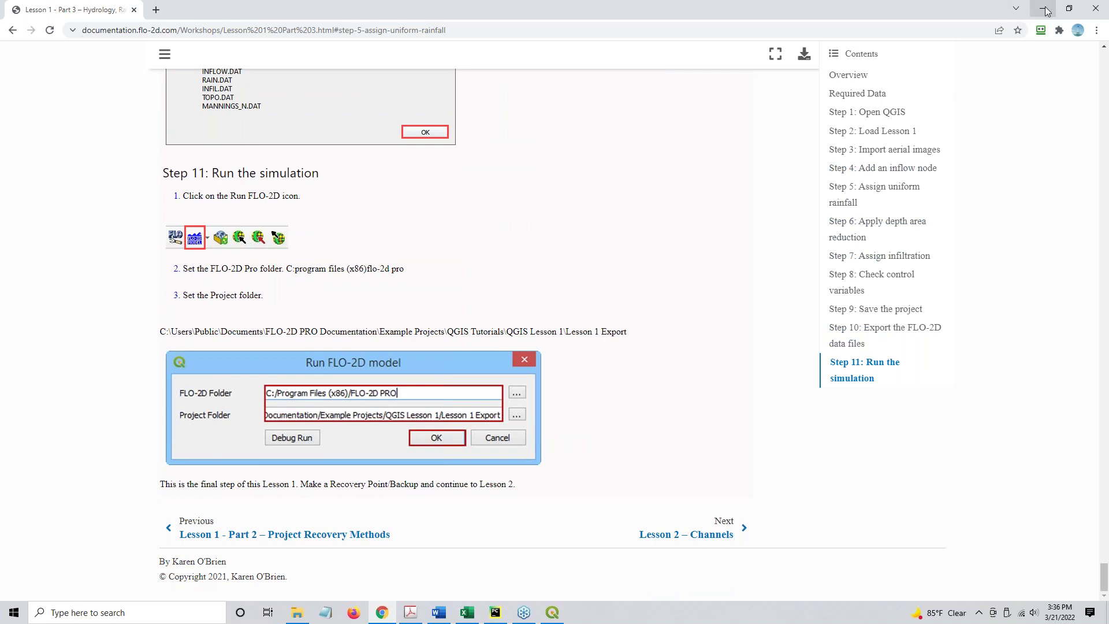
Return to QGIS, turn on the Infiltration switch alongside Rainfall in the FLO-2D control variables, and save the parameters
left_click(1044, 10)
left_click(155, 104)
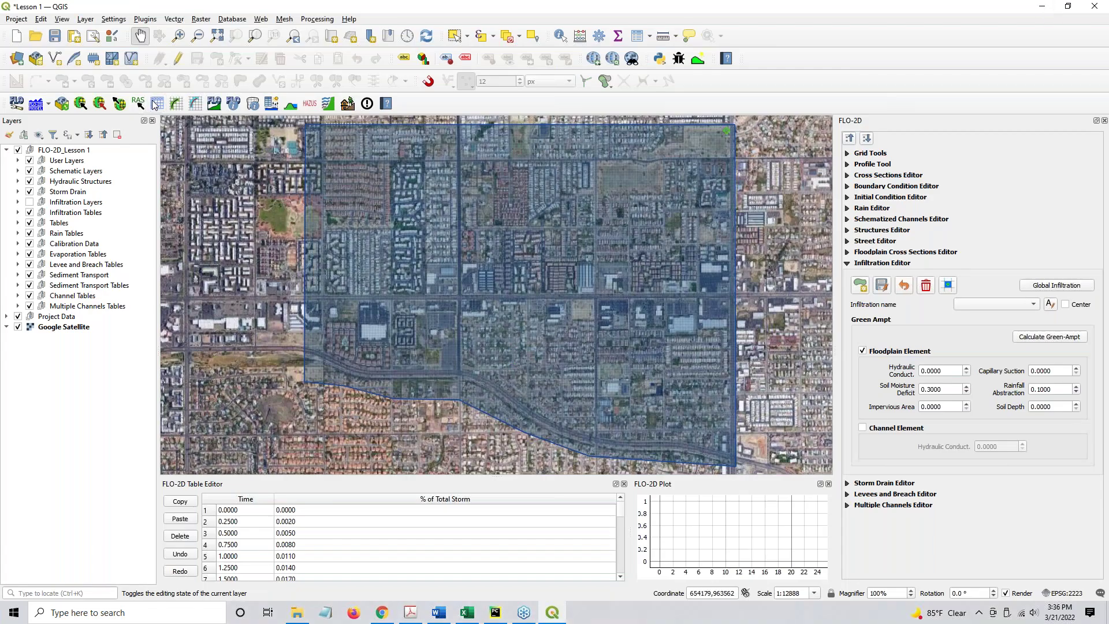
left_click(666, 302)
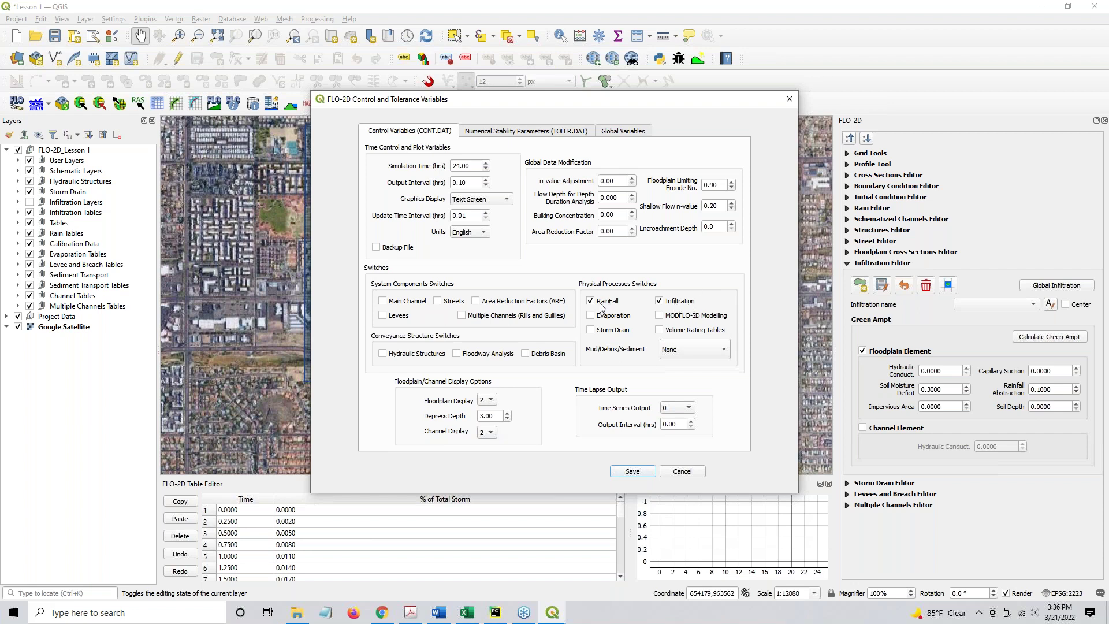
left_click(631, 471)
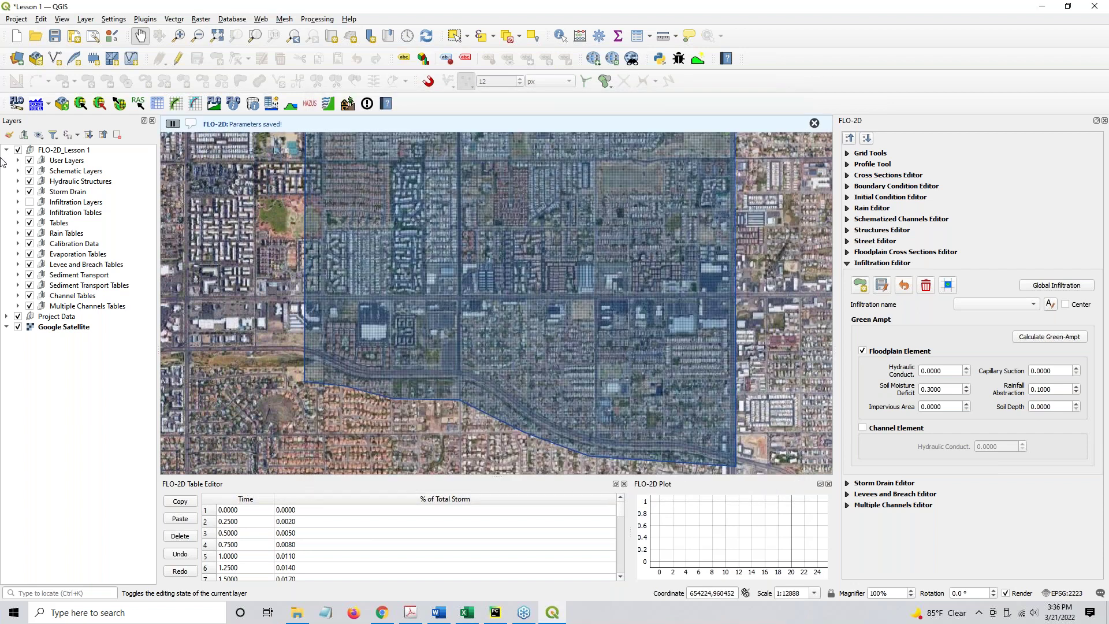
Export the FLO-2D data files to the QGIS Lesson 1 Part 3 Export folder with Inflow Elements, Rain, Infiltration, and Manning's n and Topo selected
left_click(120, 105)
left_click(180, 119)
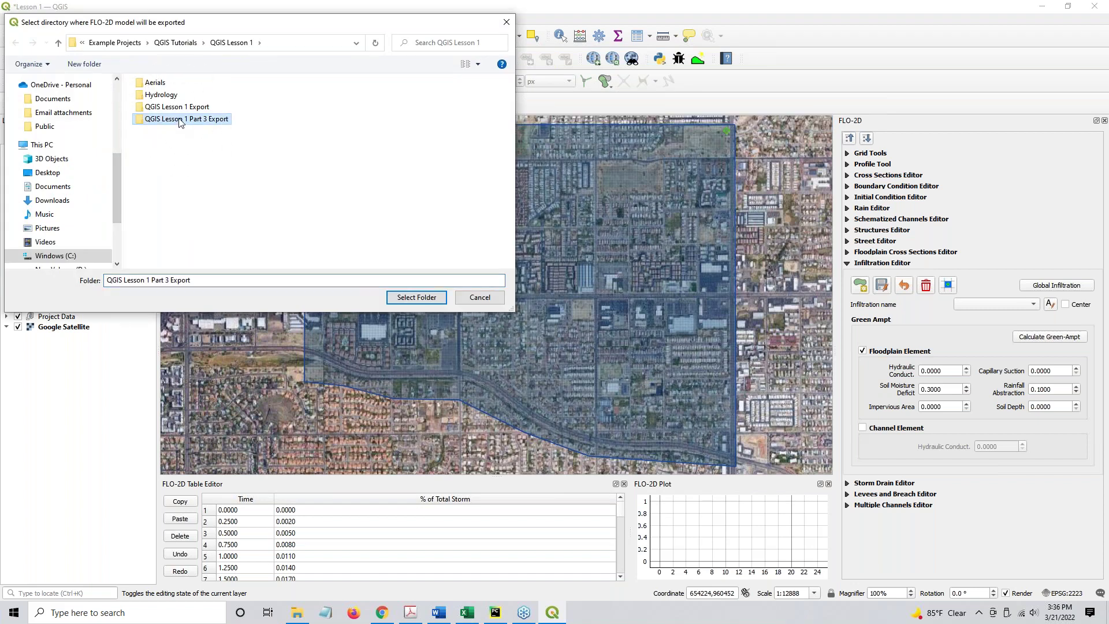
left_click(417, 297)
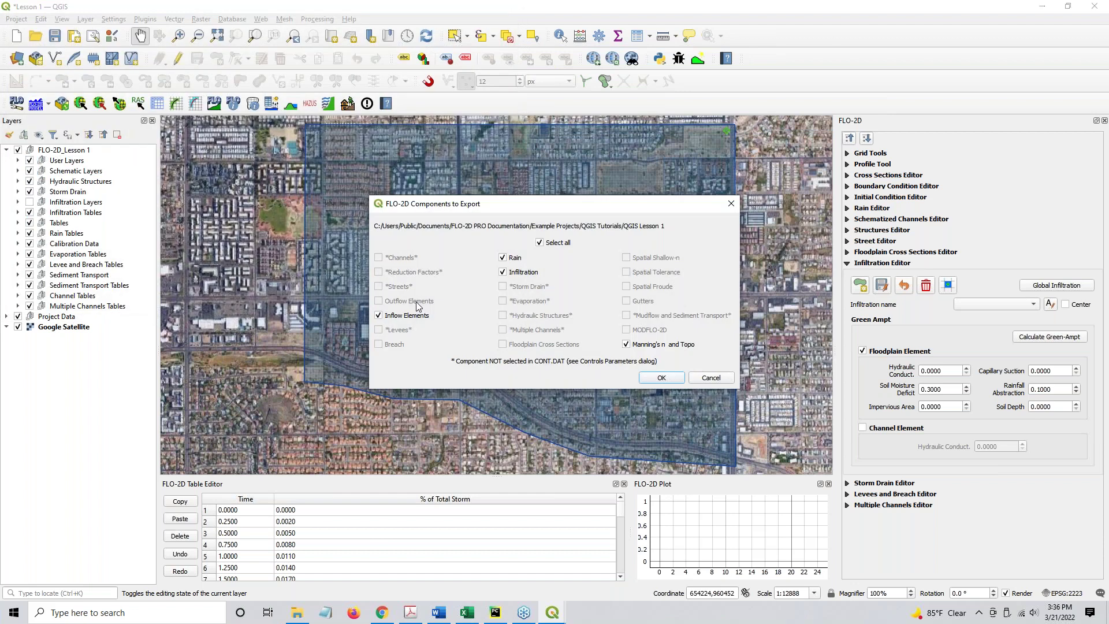
left_click(516, 258)
left_click(518, 258)
left_click(660, 377)
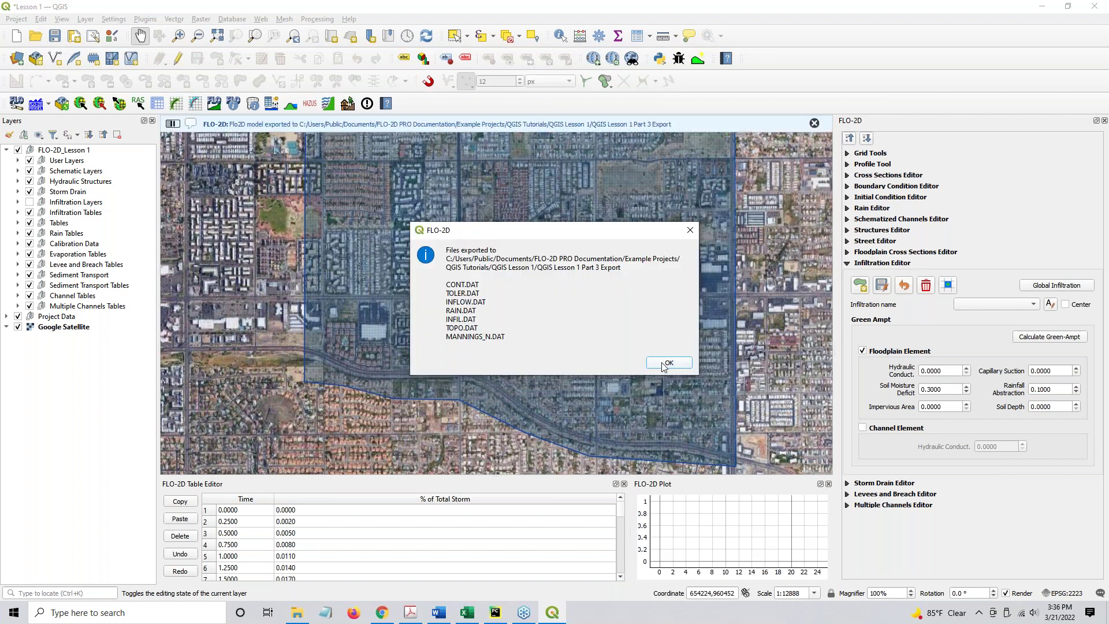
left_click(665, 365)
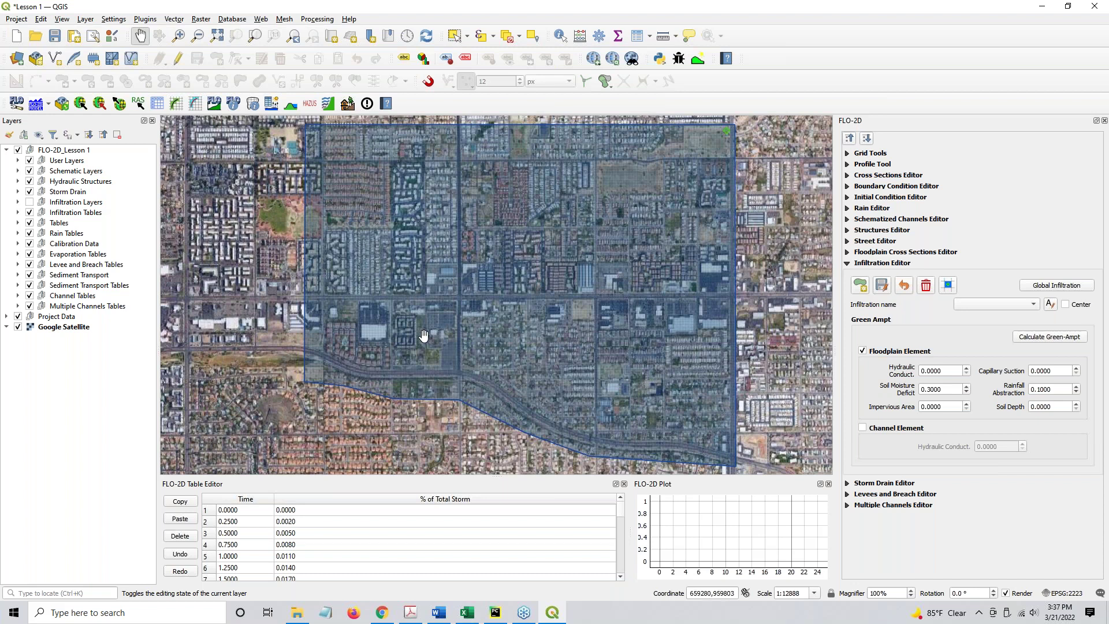
Collapse all the FLO-2D editor sections, save the Lesson 1 project, and close QGIS
left_click(850, 139)
left_click(55, 37)
left_click(1097, 6)
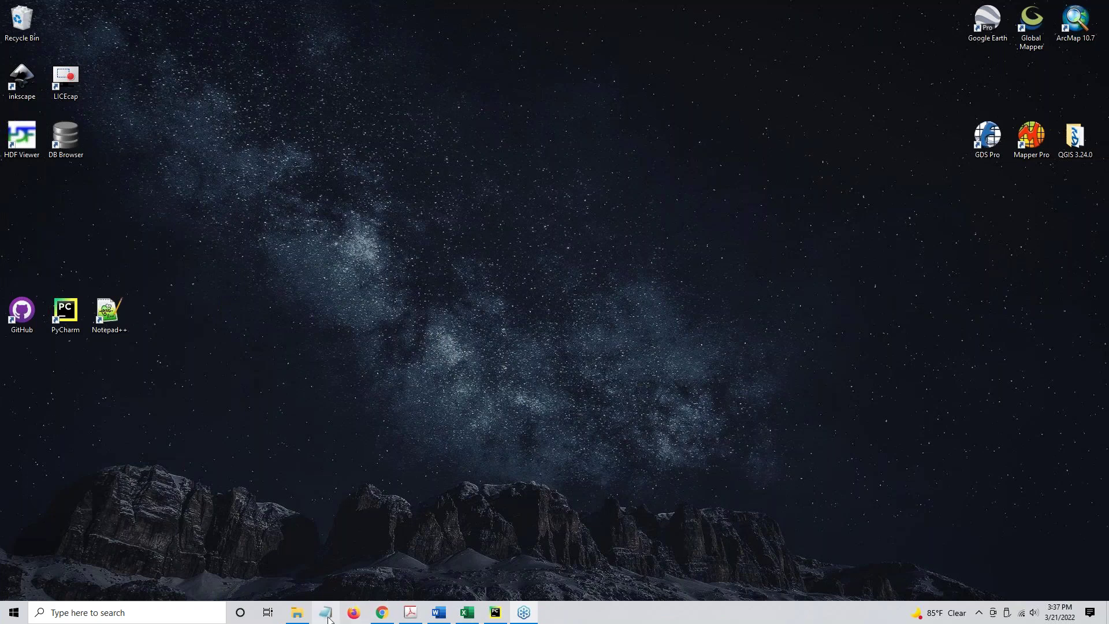
Switch to File Explorer and compress Lesson 1.gpkg and Lesson 1.qgz from the QGIS Lesson 1 folder into a 7z archive
left_click(295, 613)
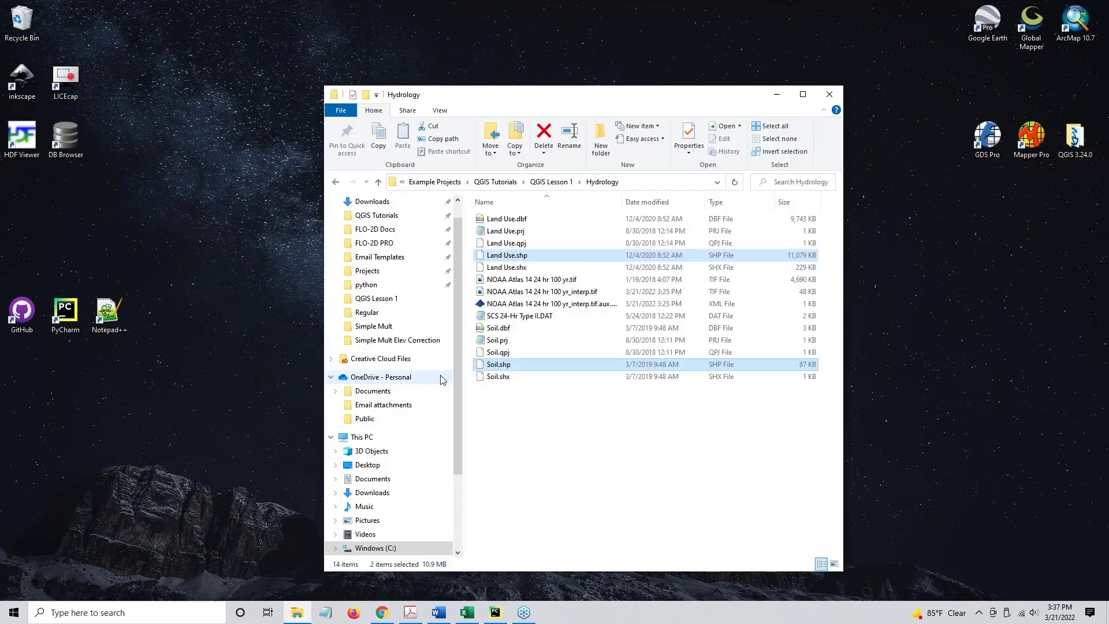
left_click(552, 182)
left_click(514, 327)
left_click(517, 341, "ctrl")
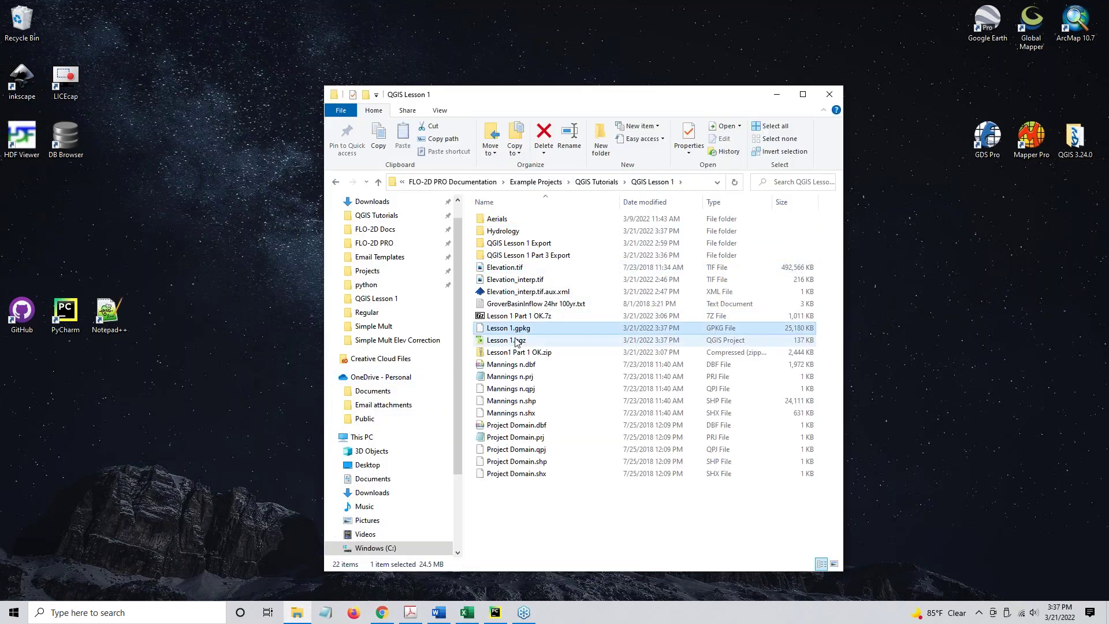
right_click(516, 341)
mouse_move(578, 359)
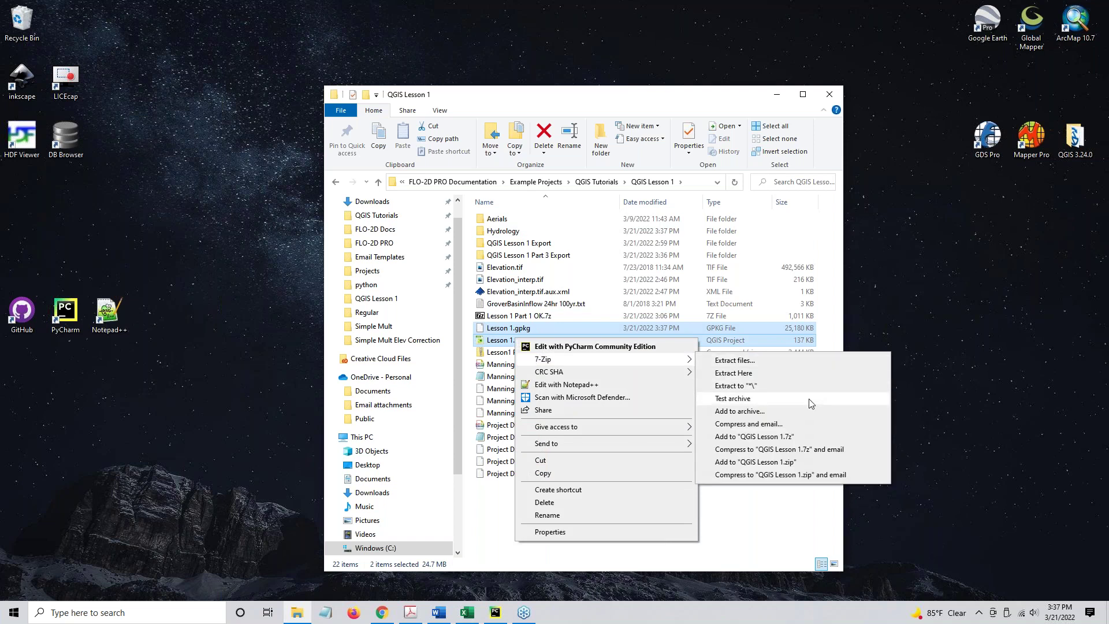
left_click(801, 438)
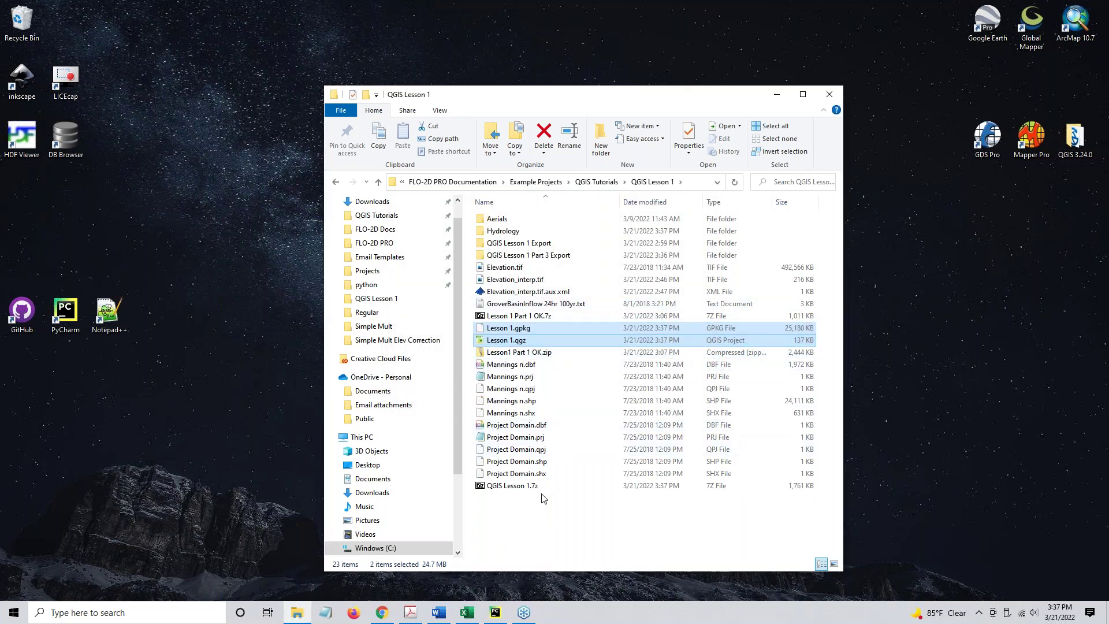
Rename the new QGIS Lesson 1.7z archive as Lesson 1 Part 3 OK
left_click(496, 489)
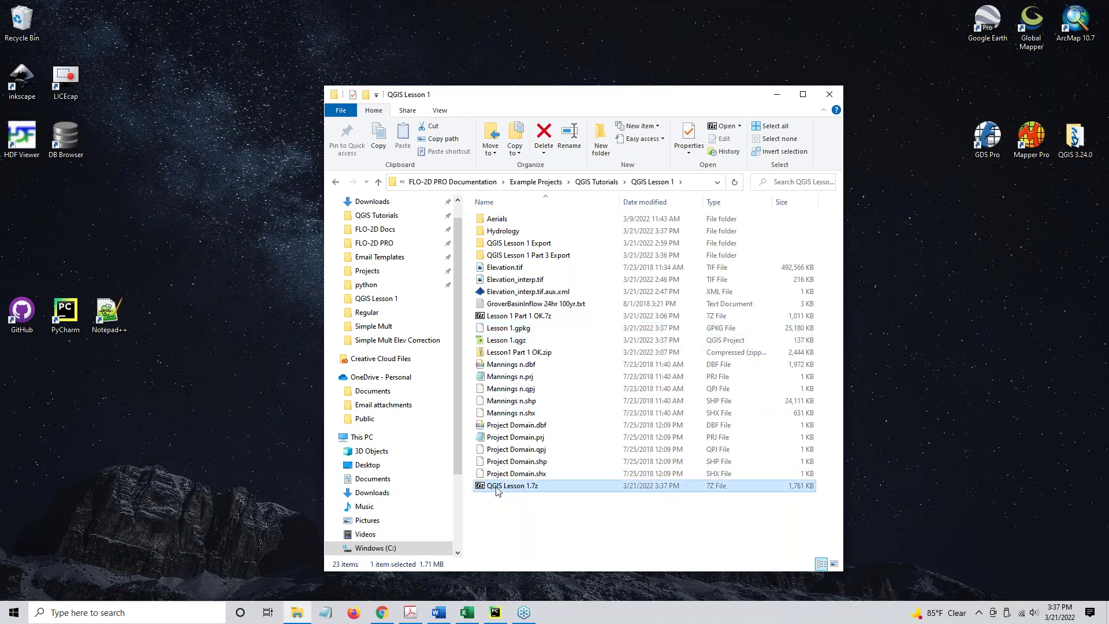
left_click(496, 487)
type("Lesson 1 Pa")
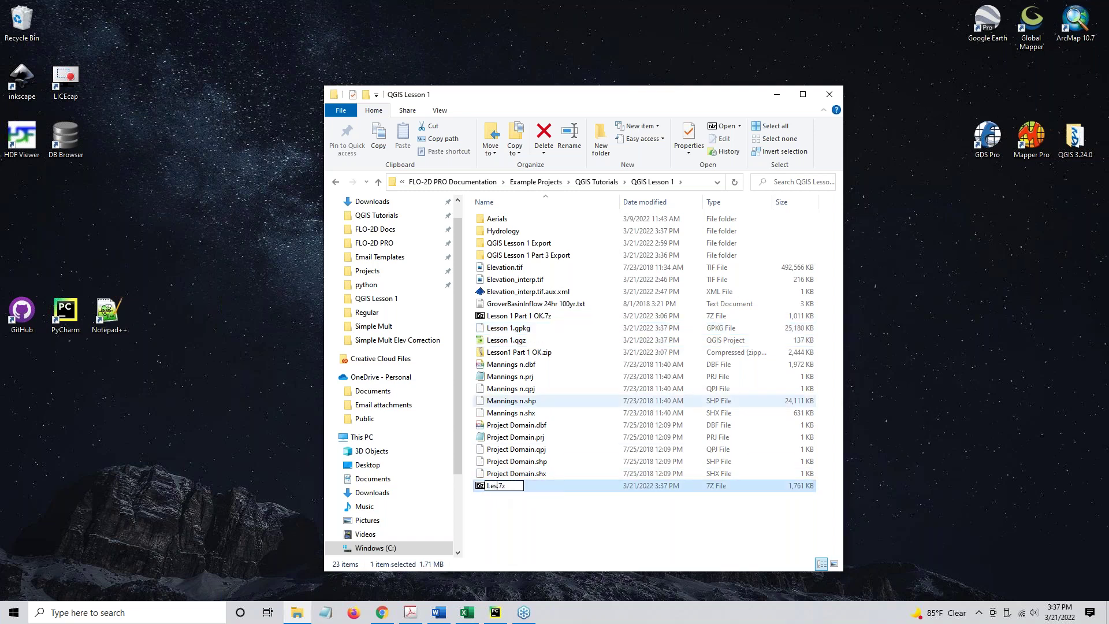
type("rt 3 OK")
key("Return")
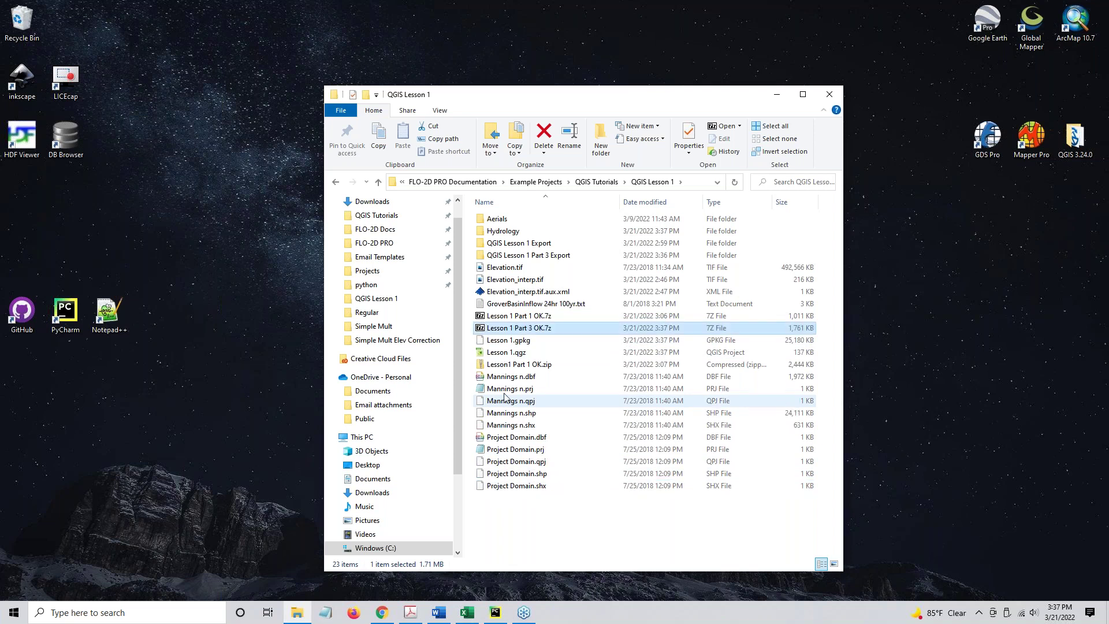
left_click(806, 330)
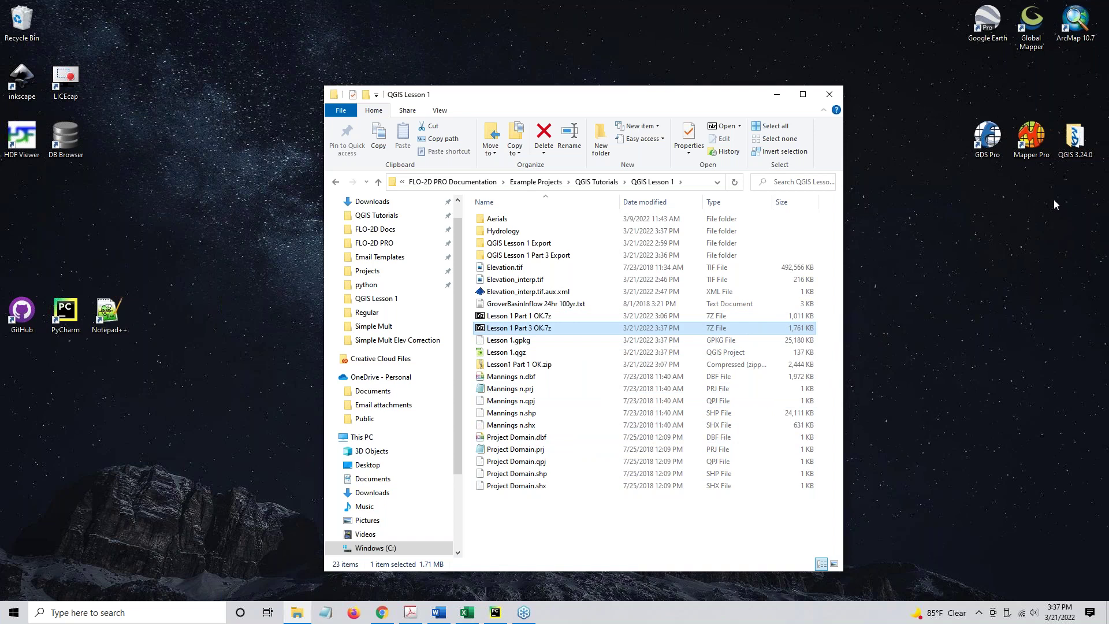